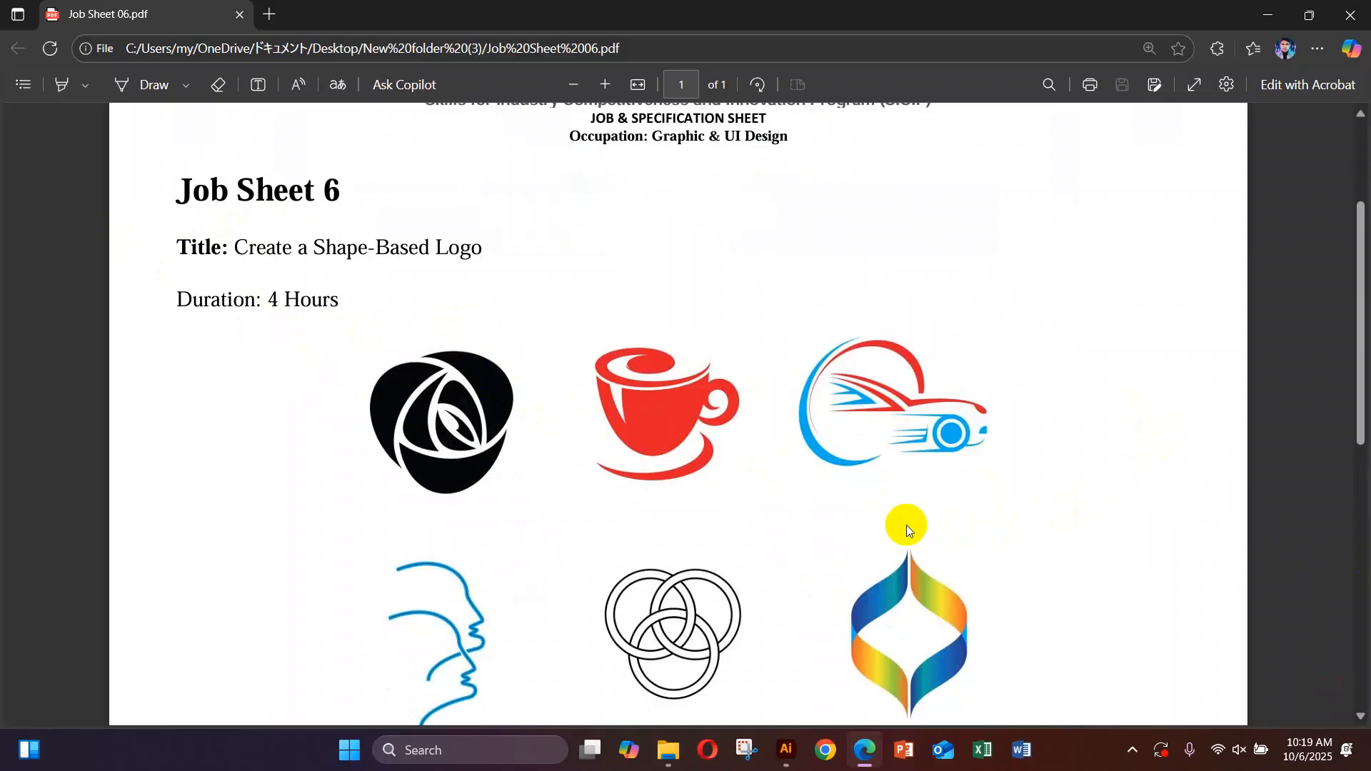
# Review the six sample logos and the numbered requirements in the Job Sheet 6 PDF.
pyautogui.scroll(-6, 907, 525)
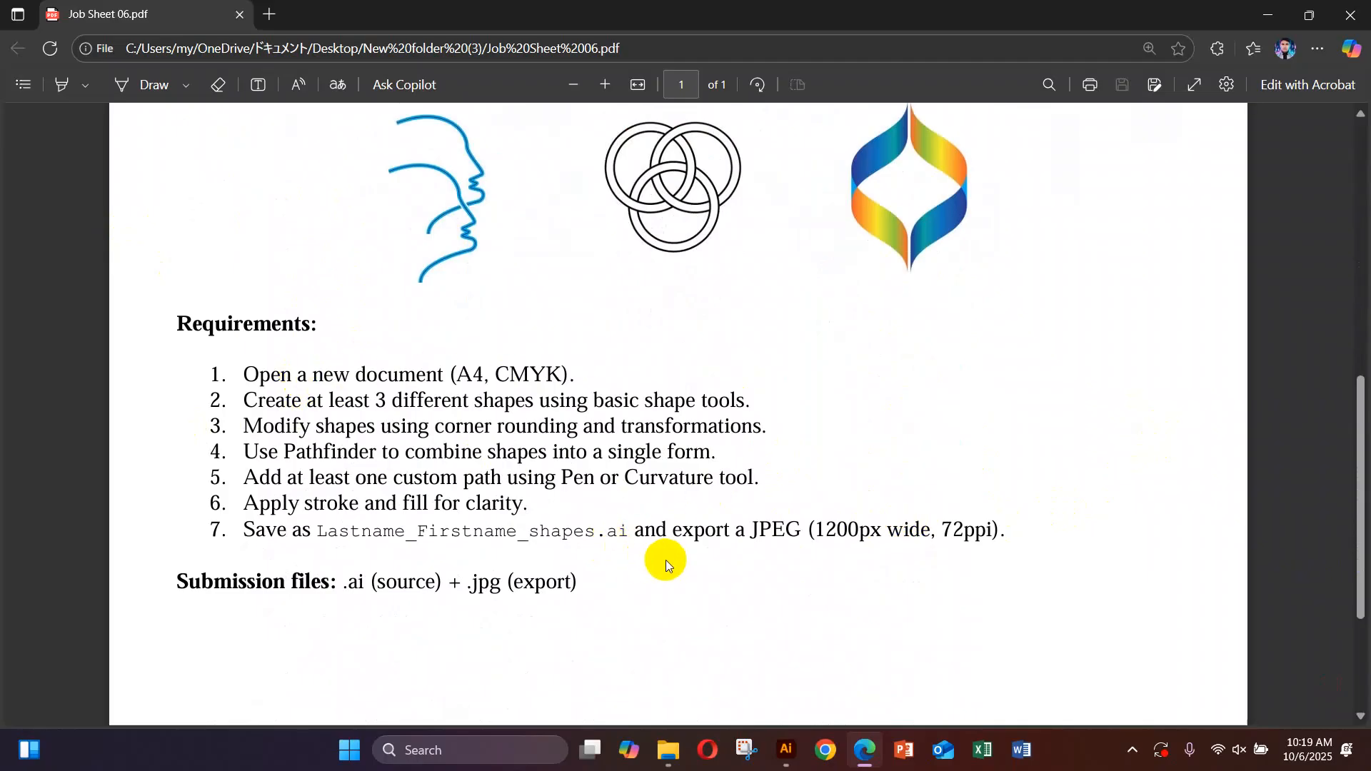
pyautogui.scroll(5, 746, 577)
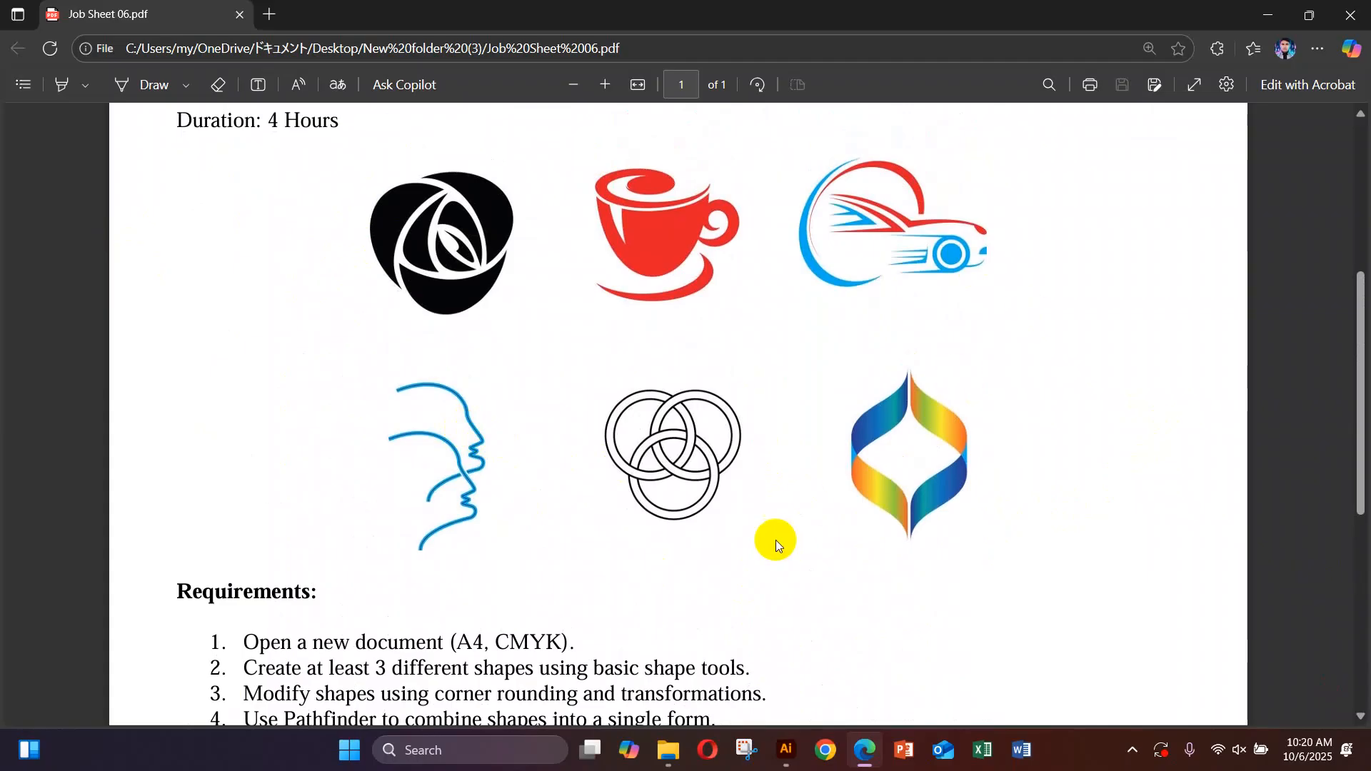
pyautogui.scroll(-3, 772, 539)
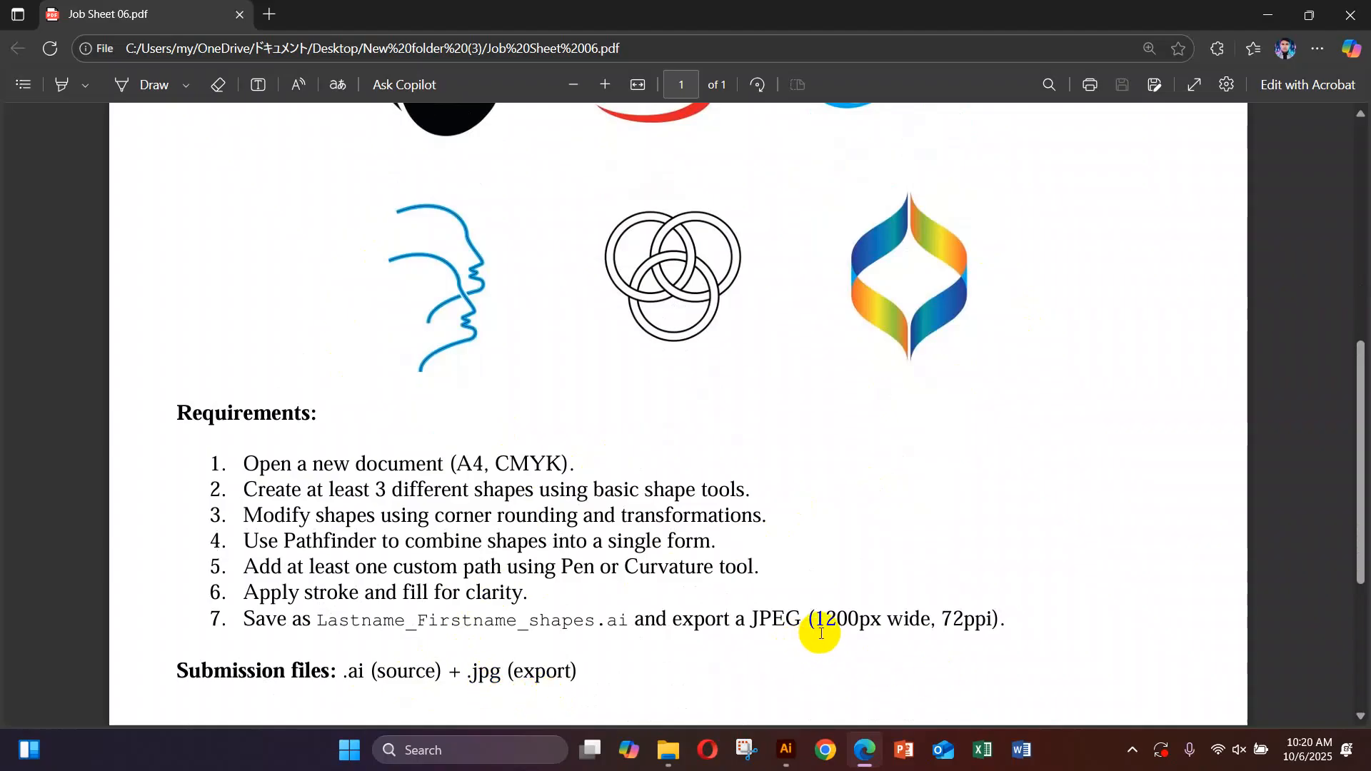
pyautogui.scroll(2, 300, 615)
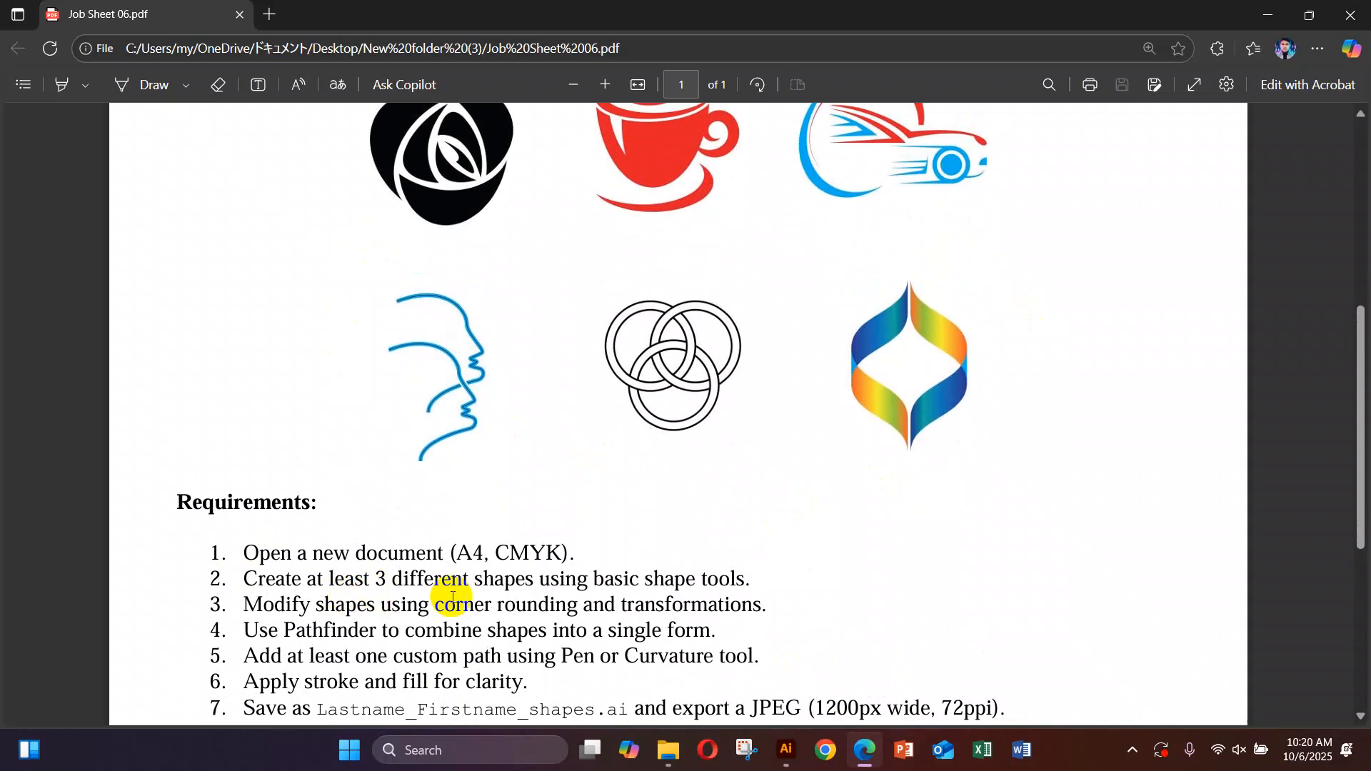
pyautogui.scroll(1, 437, 600)
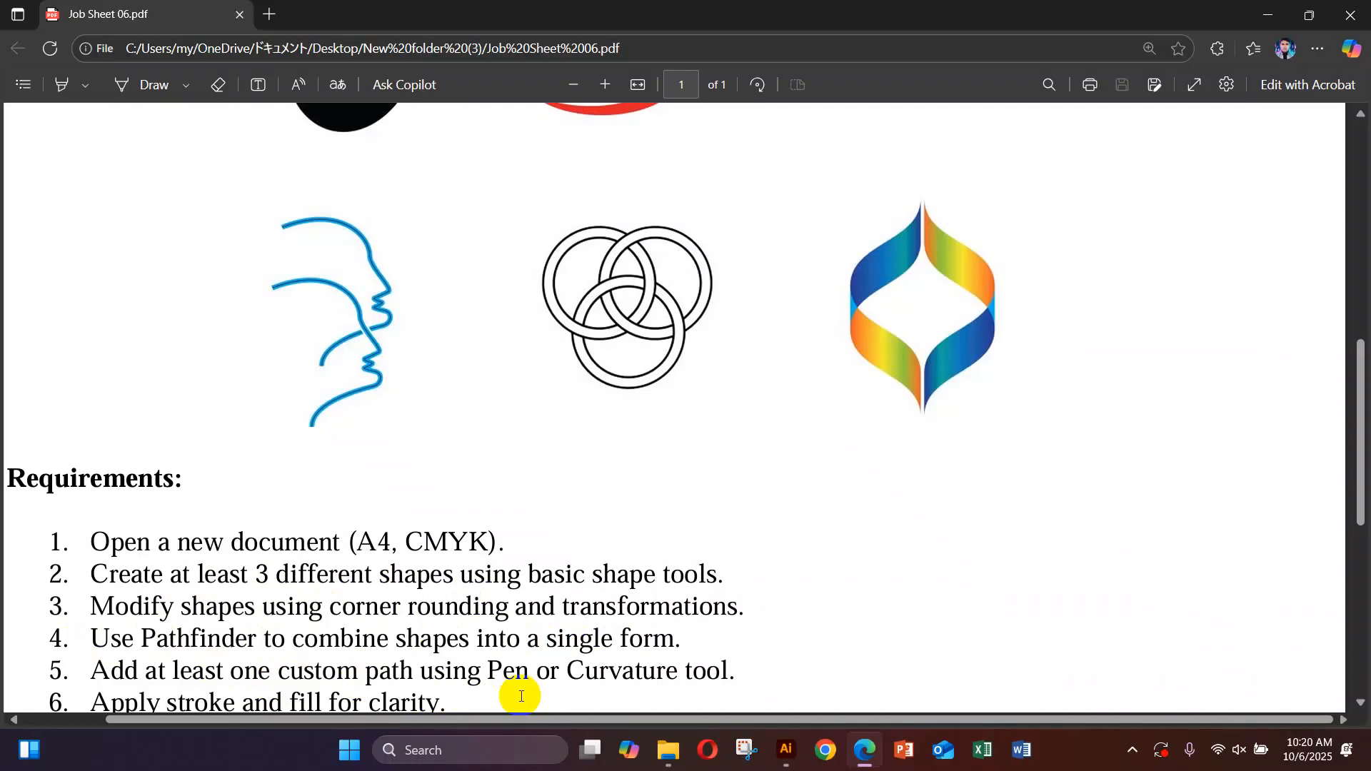
pyautogui.scroll(-1, 520, 697)
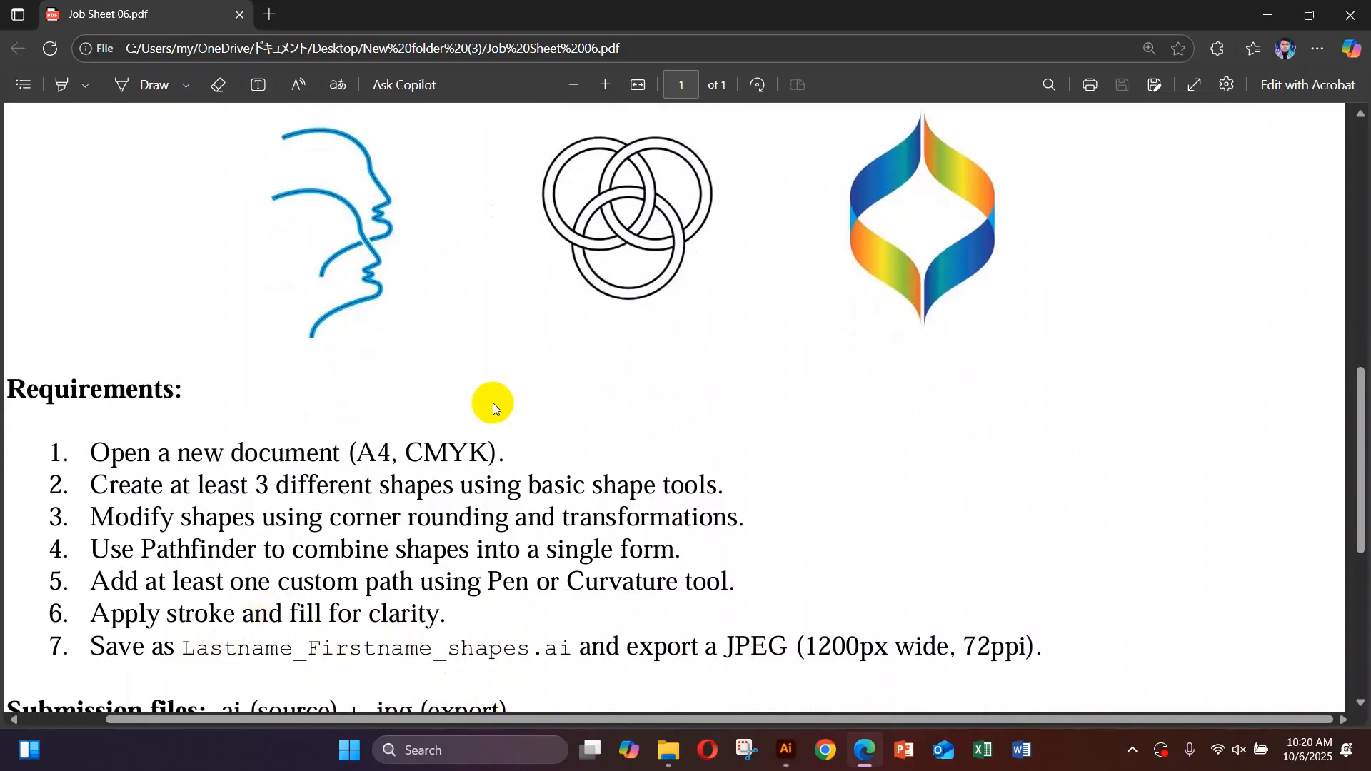
pyautogui.scroll(-1, 561, 532)
pyautogui.scroll(6, 561, 534)
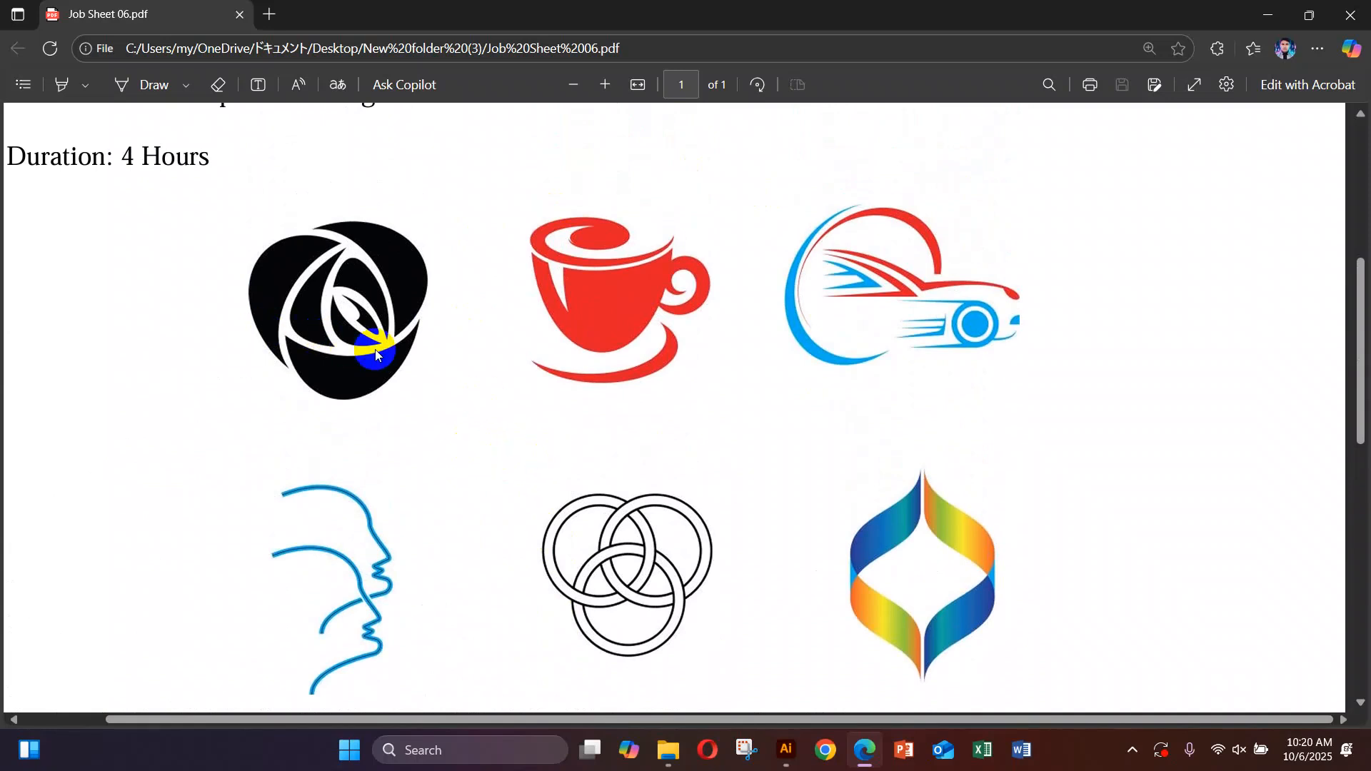
pyautogui.scroll(3, 376, 350)
pyautogui.scroll(-3, 376, 350)
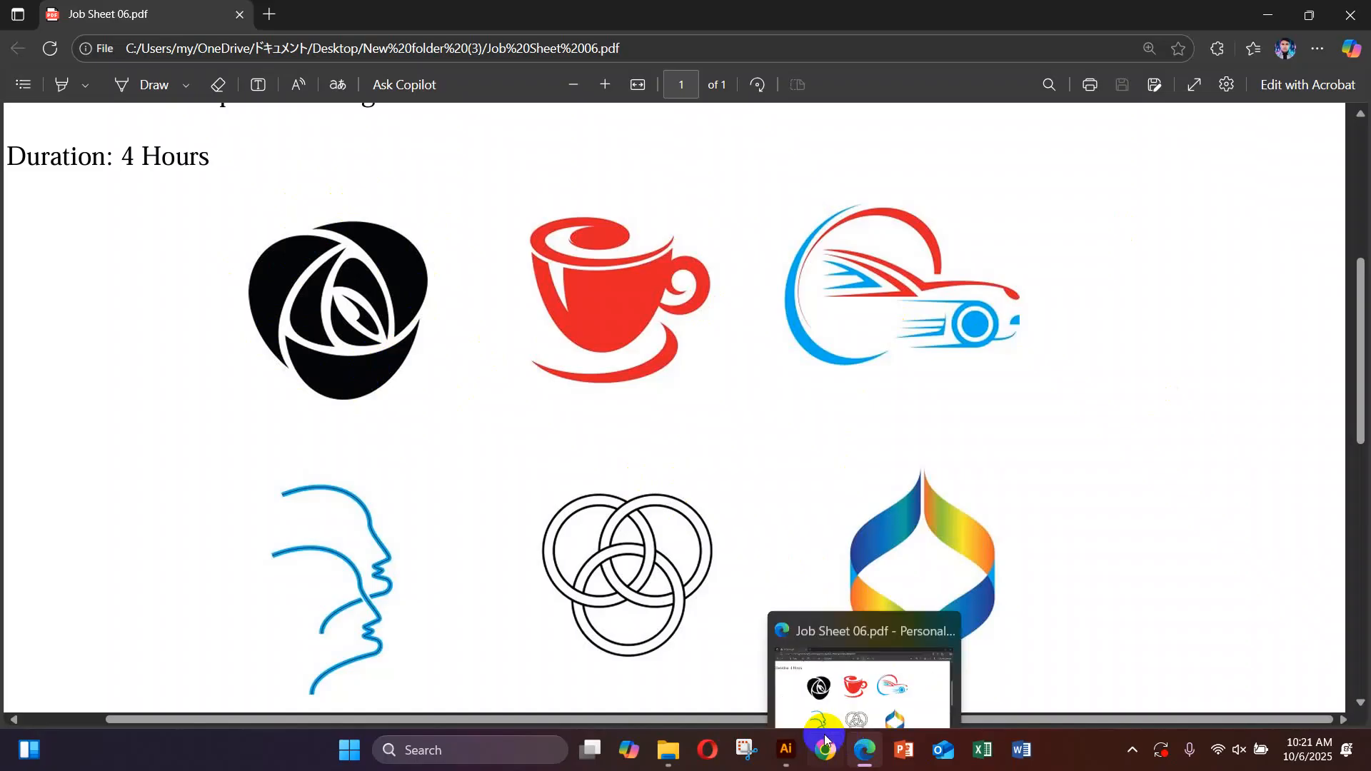
# Switch to Illustrator, create a portrait A4 document of 210 x 297 mm in CMYK Color, and close the floating Image Trace panel.
pyautogui.click(788, 752)
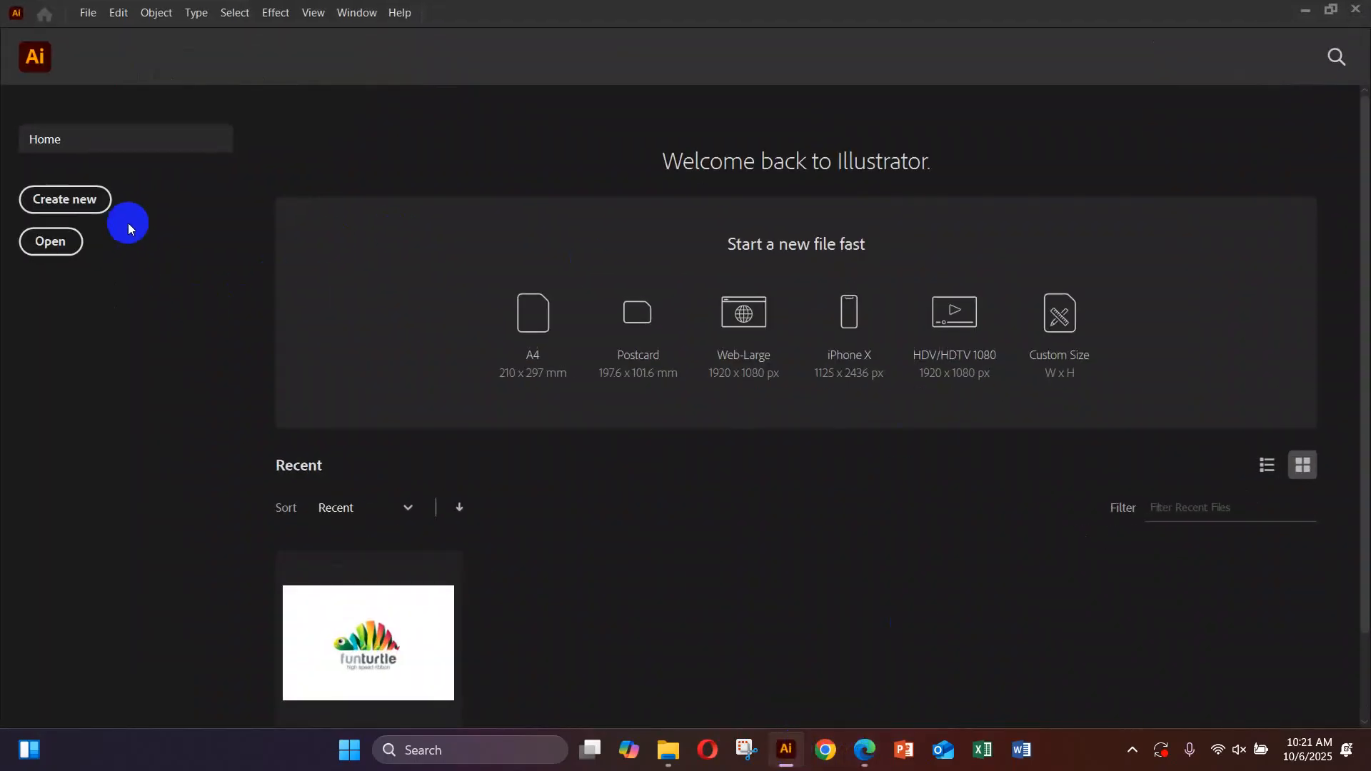
pyautogui.click(56, 207)
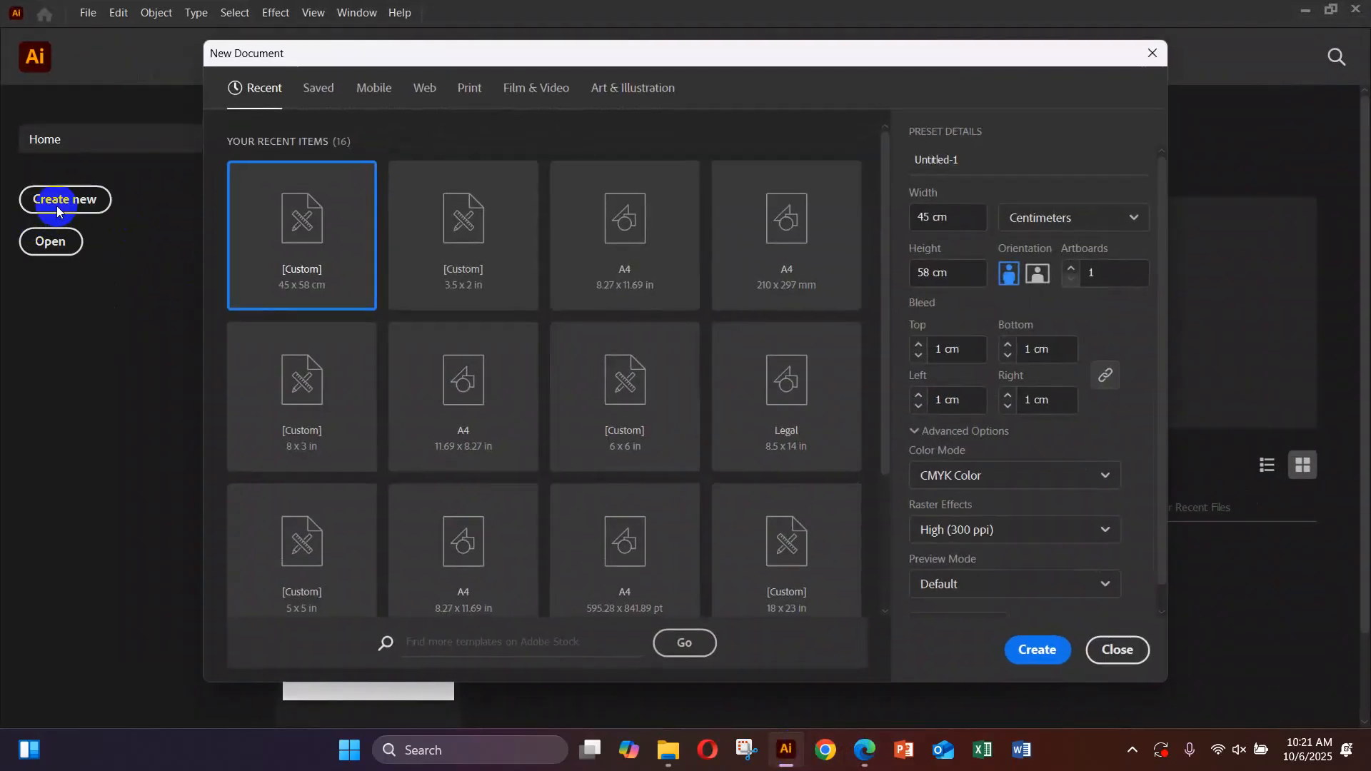
pyautogui.click(804, 256)
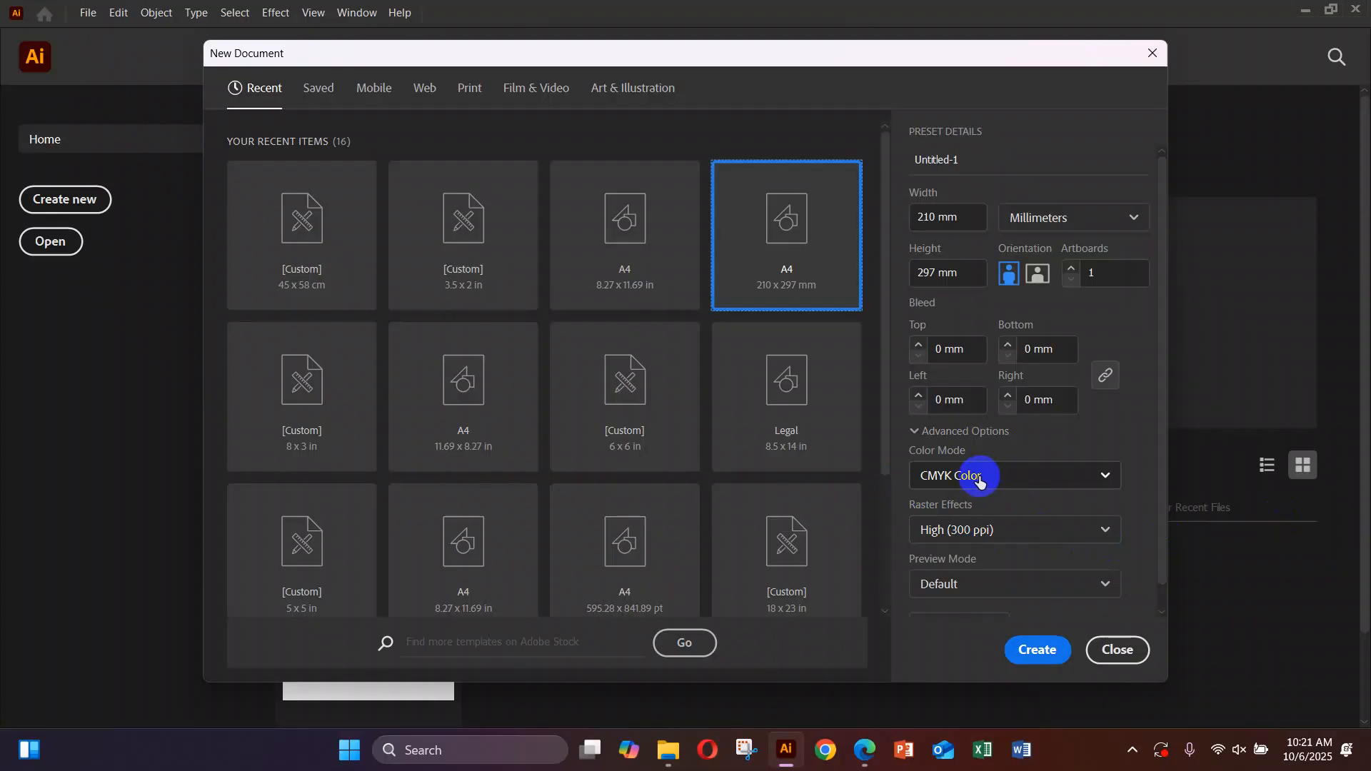
pyautogui.click(1033, 653)
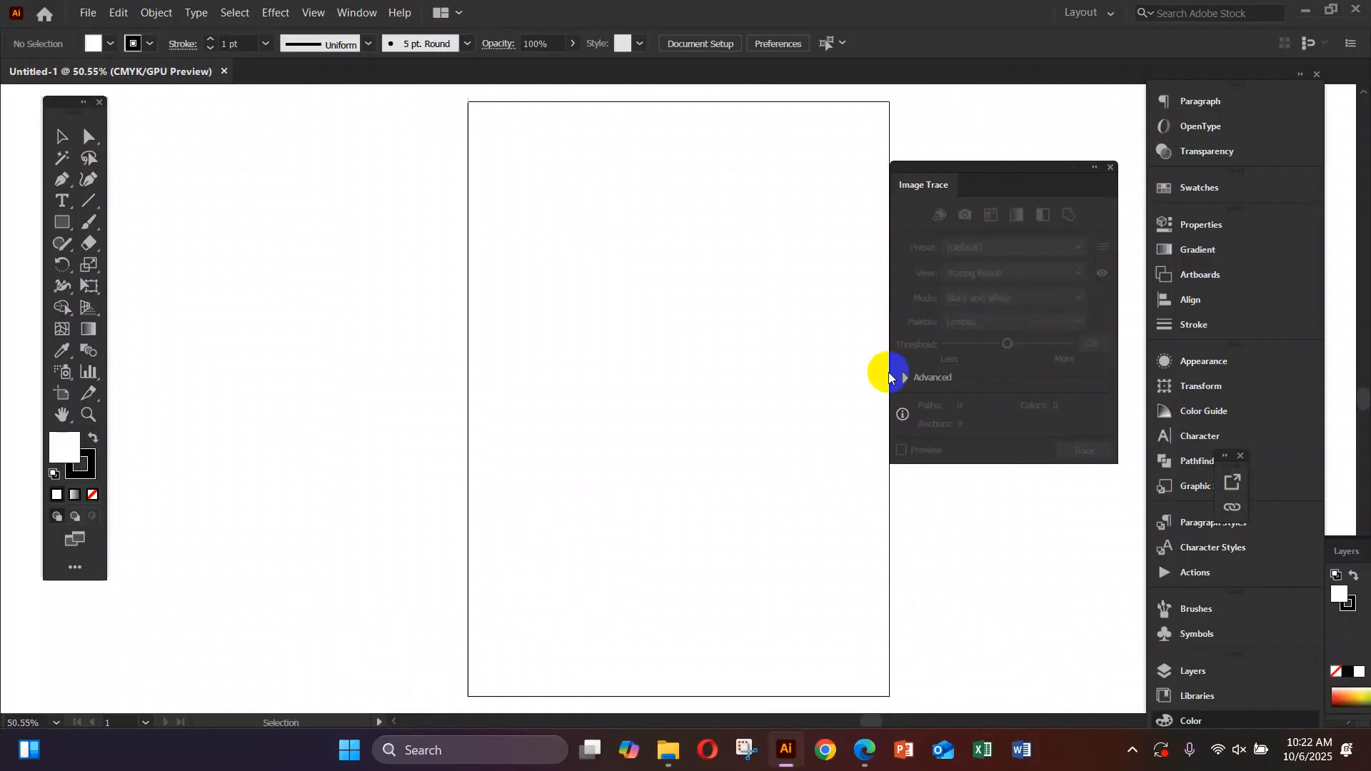
pyautogui.moveTo(1043, 171); pyautogui.dragTo(1131, 282)
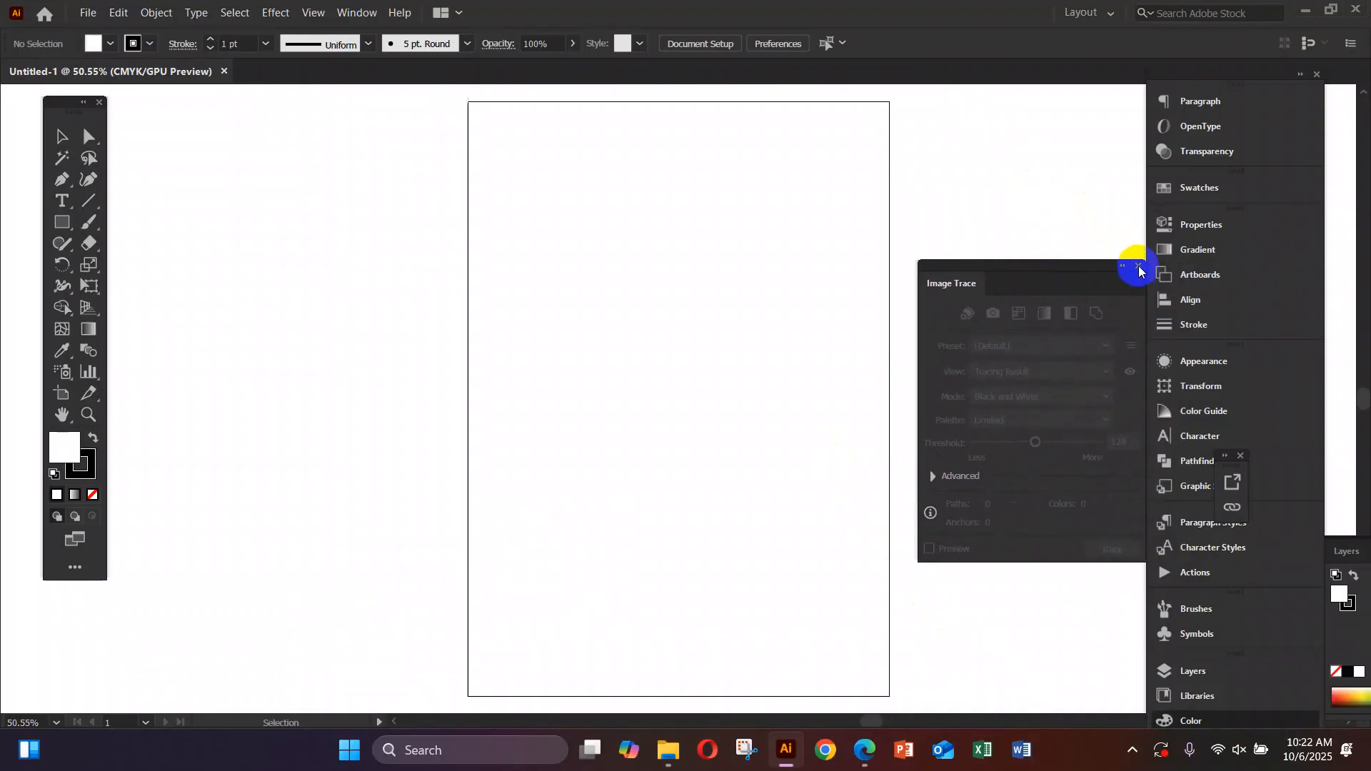
pyautogui.click(1138, 267)
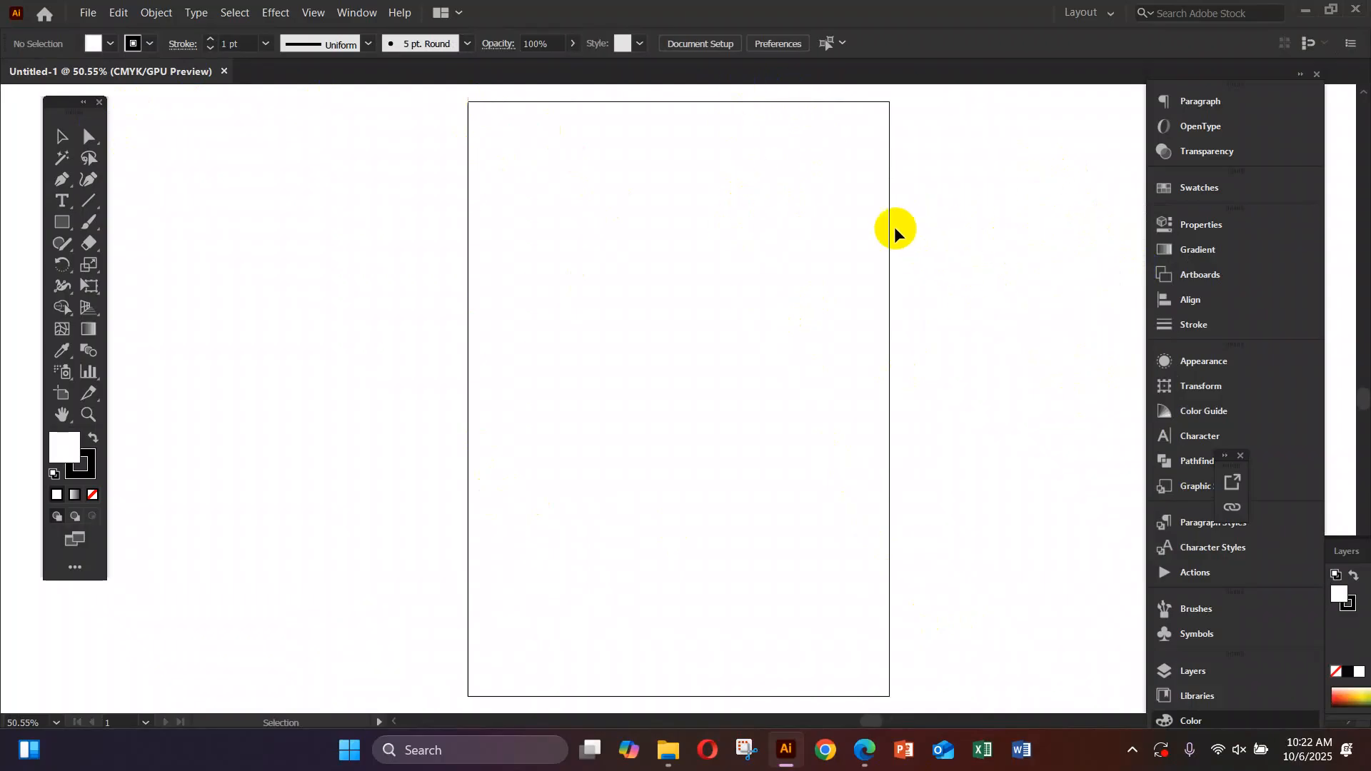
# Set the canvas color to Match User Interface Brightness in the user interface preferences.
pyautogui.click(773, 44)
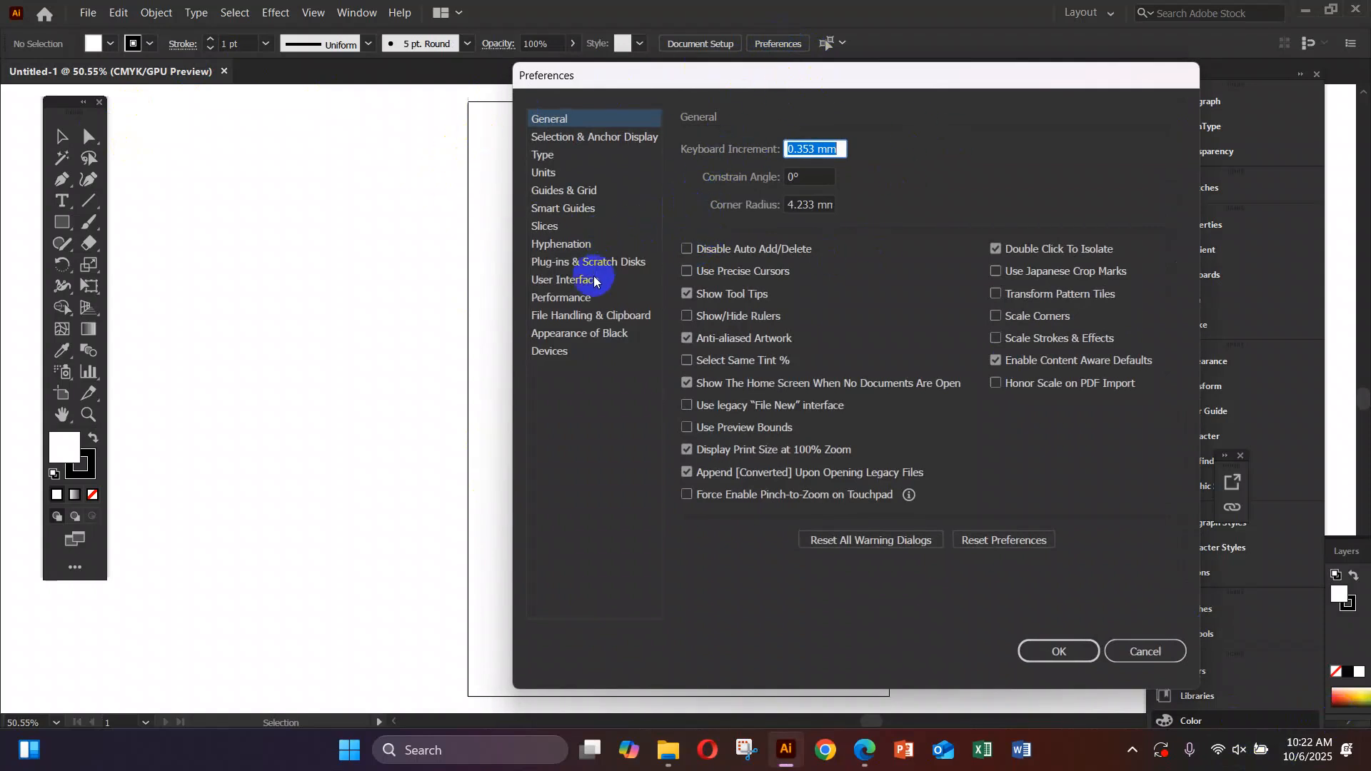
pyautogui.click(575, 280)
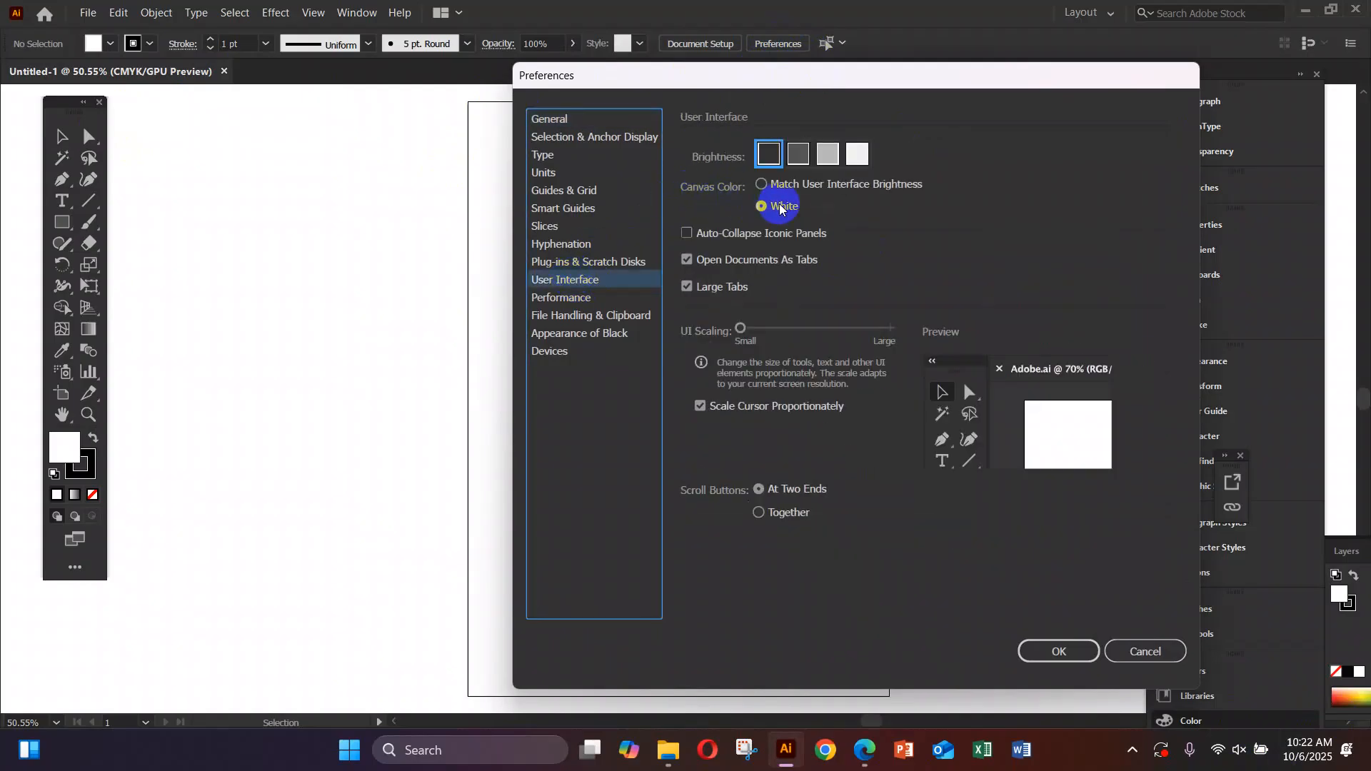
pyautogui.click(761, 185)
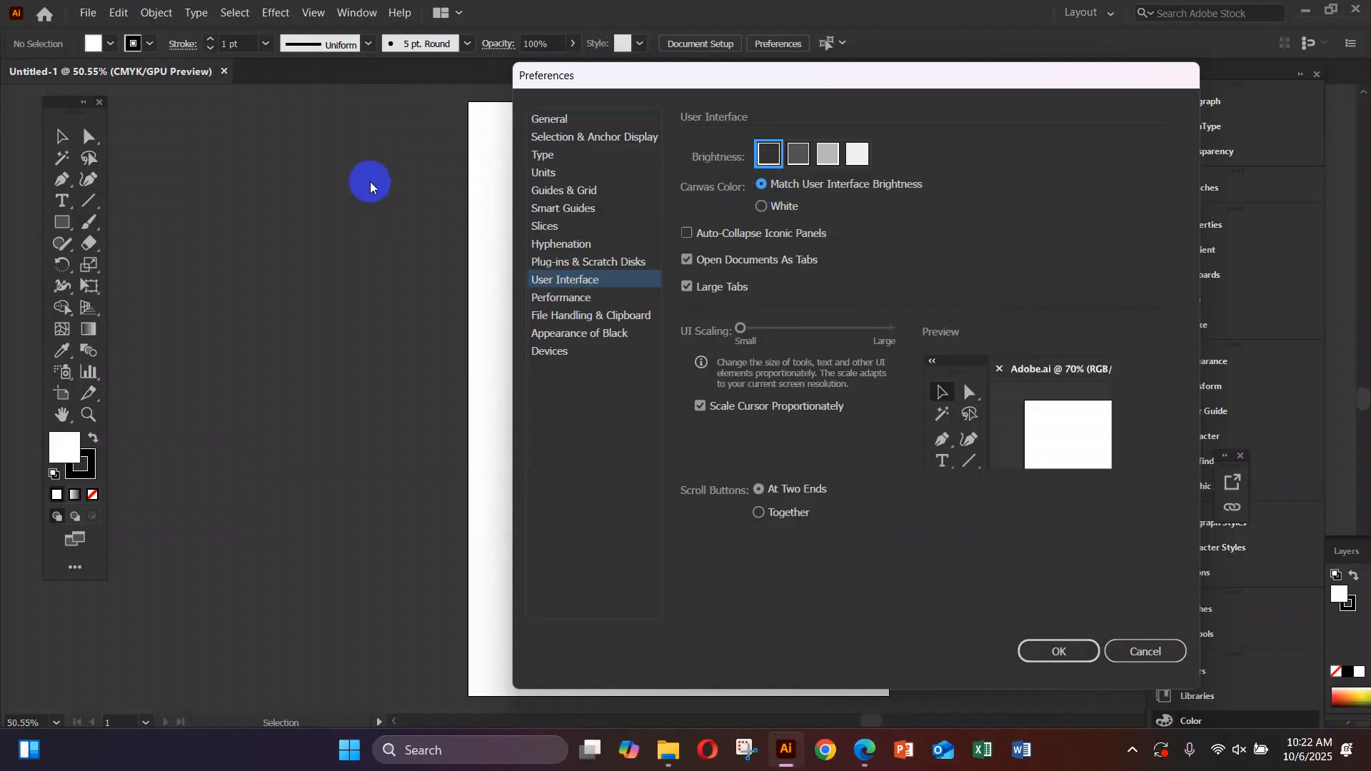
pyautogui.click(1139, 646)
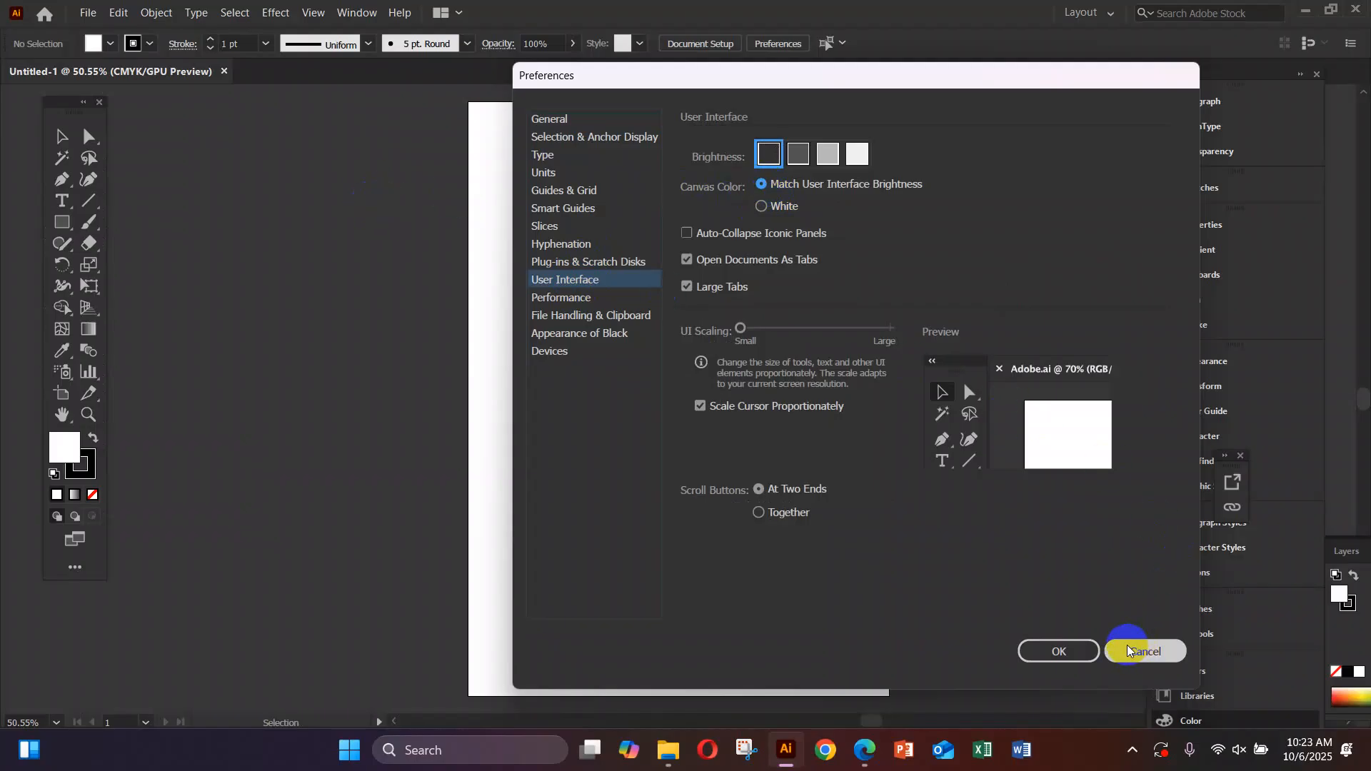
pyautogui.click(1055, 659)
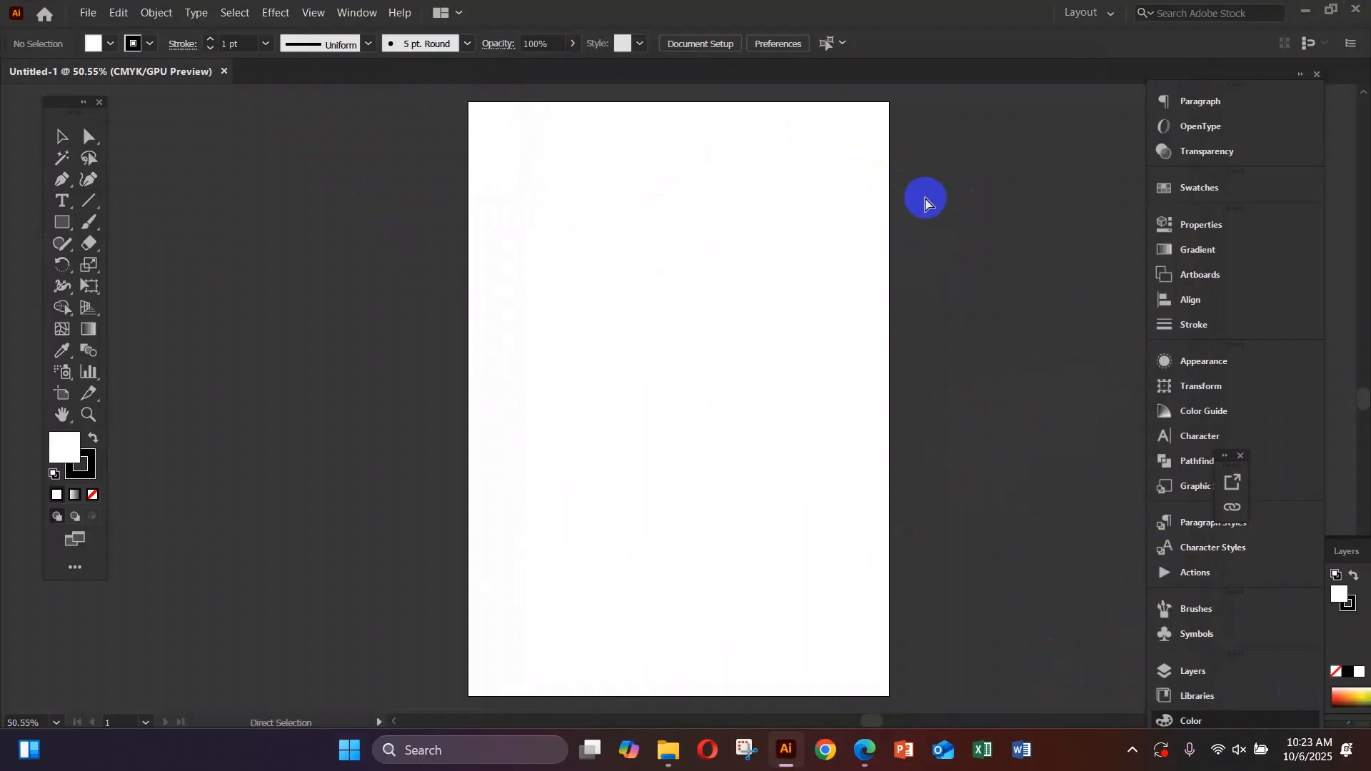
# Try the medium dark interface brightness, return to the darkest one, and set the canvas color to White.
pyautogui.hotkey('ctrl', 'k')
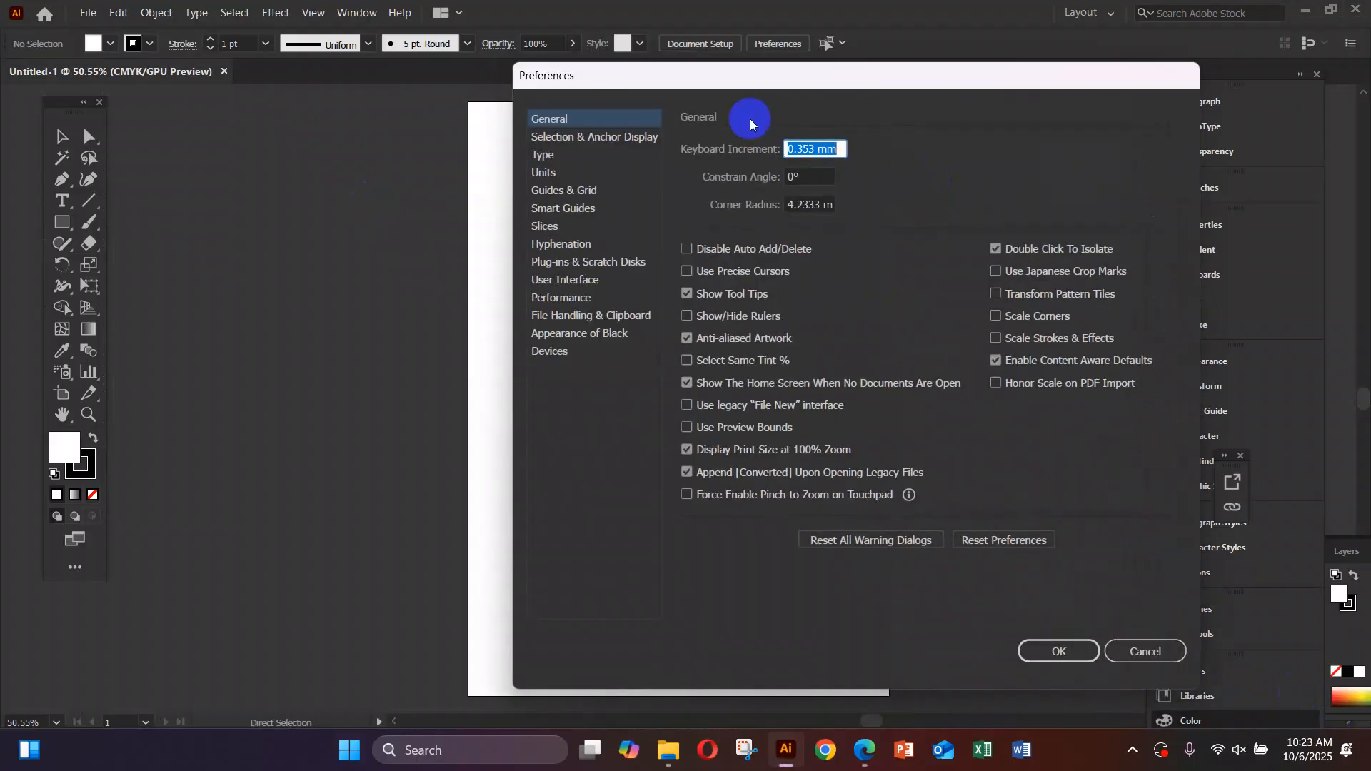
pyautogui.click(577, 282)
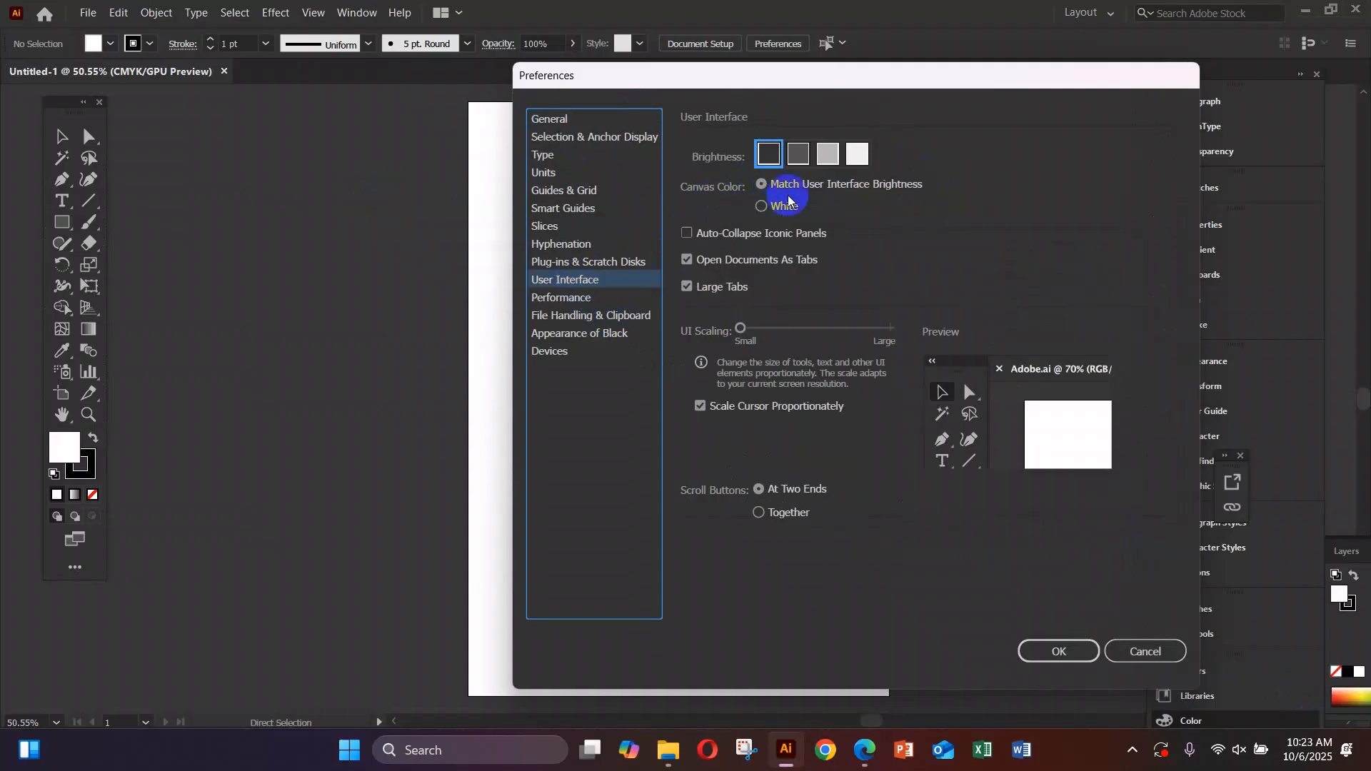
pyautogui.click(800, 156)
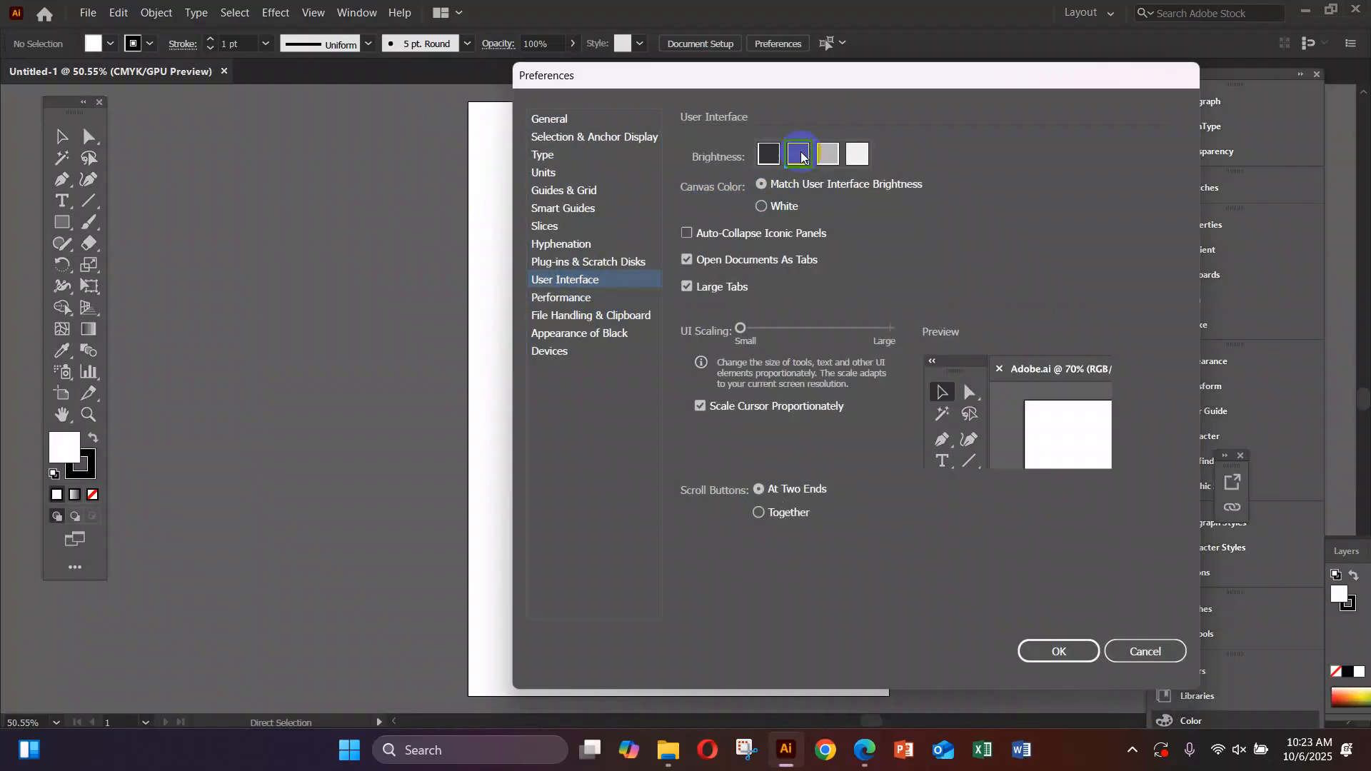
pyautogui.click(769, 154)
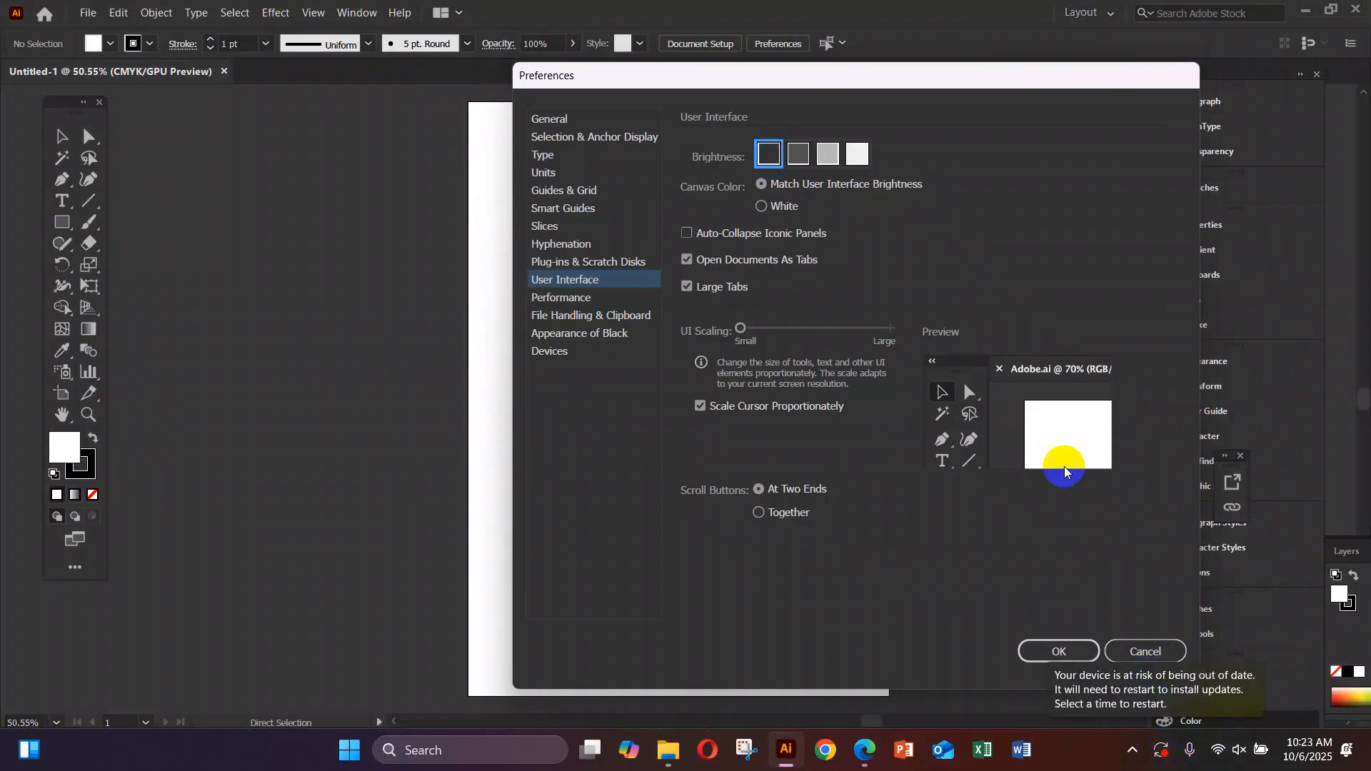
pyautogui.click(780, 209)
pyautogui.click(1059, 650)
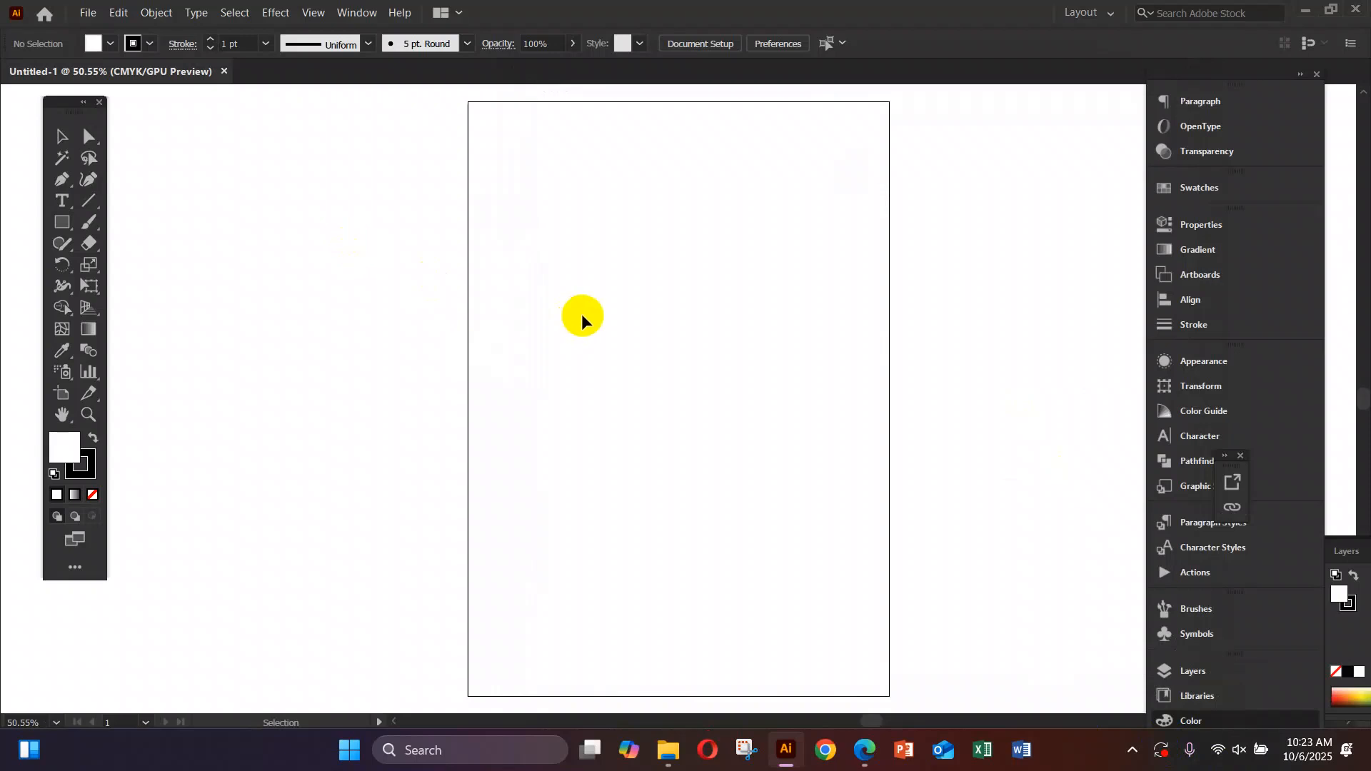
pyautogui.click(437, 215)
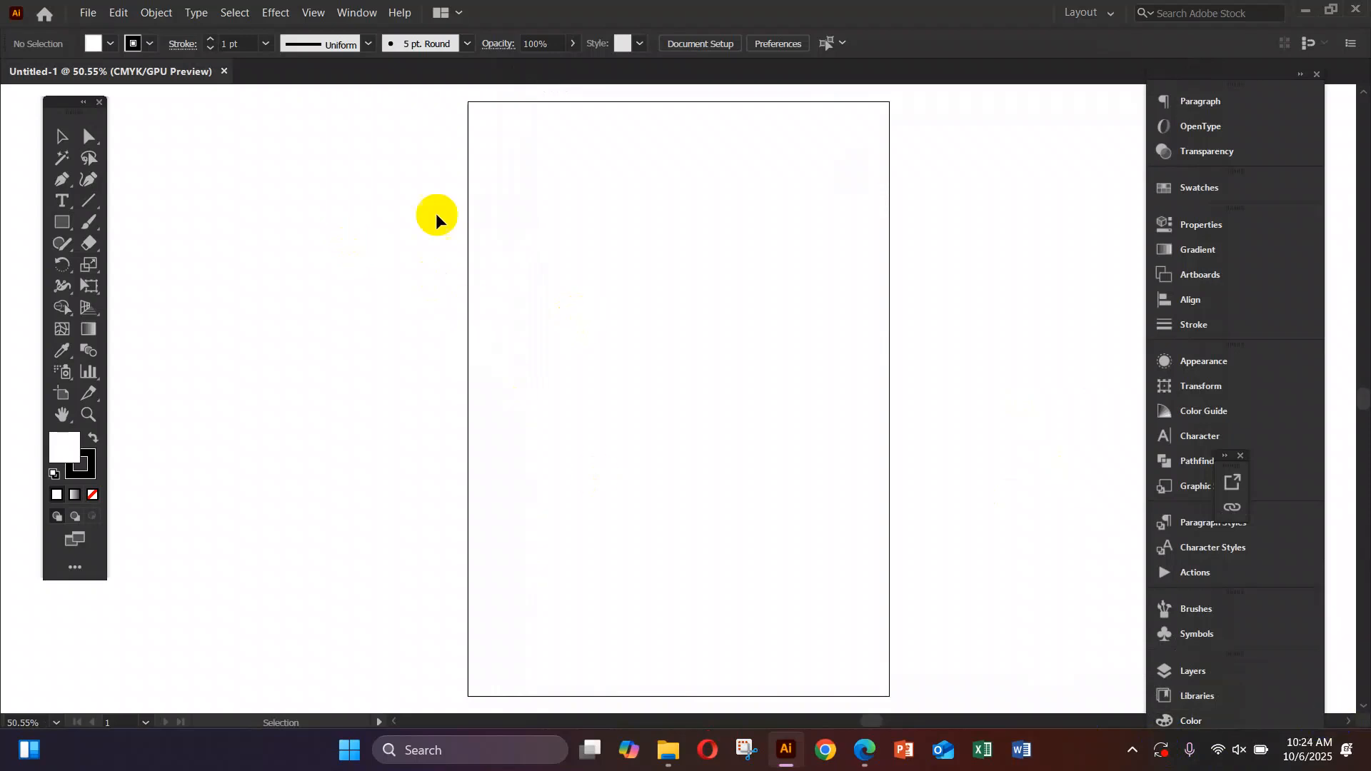
pyautogui.scroll(1, 970, 415)
pyautogui.scroll(2, 970, 415)
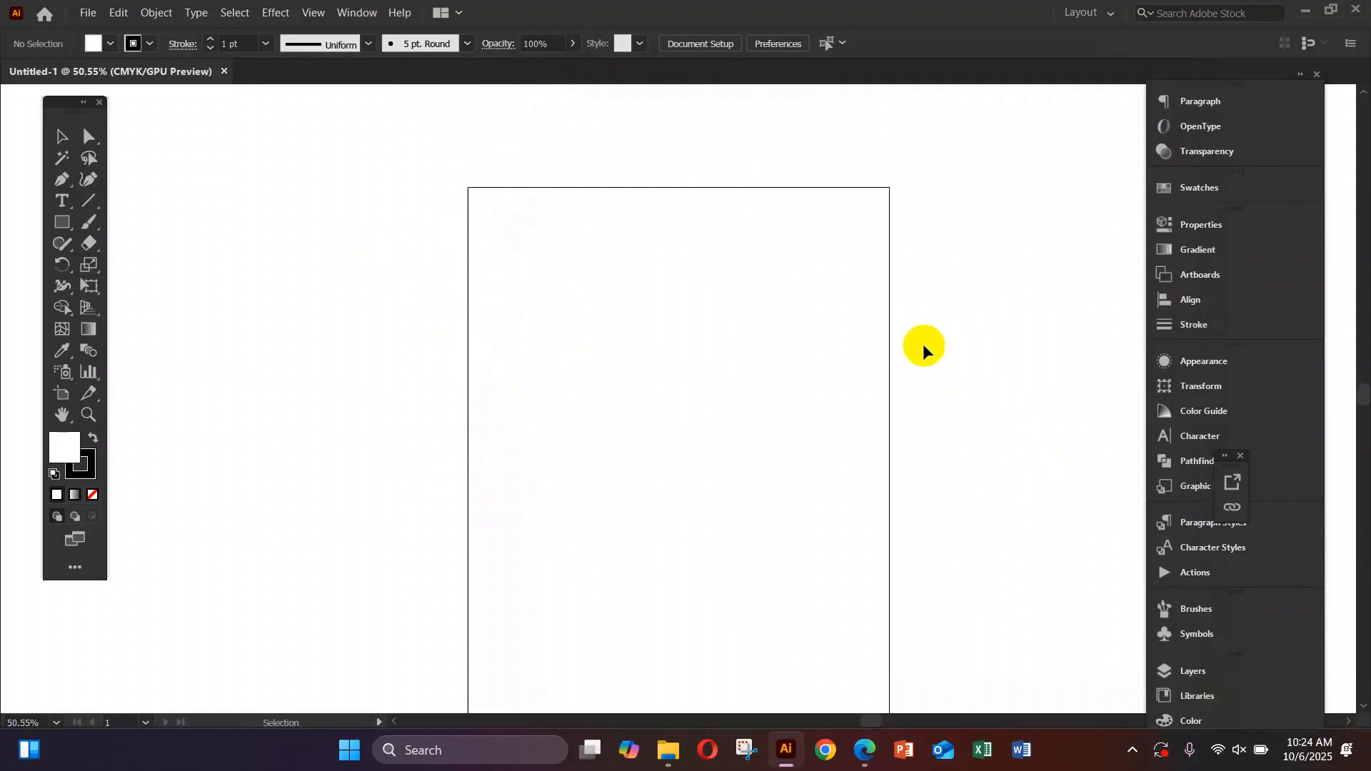
pyautogui.scroll(-1, 659, 486)
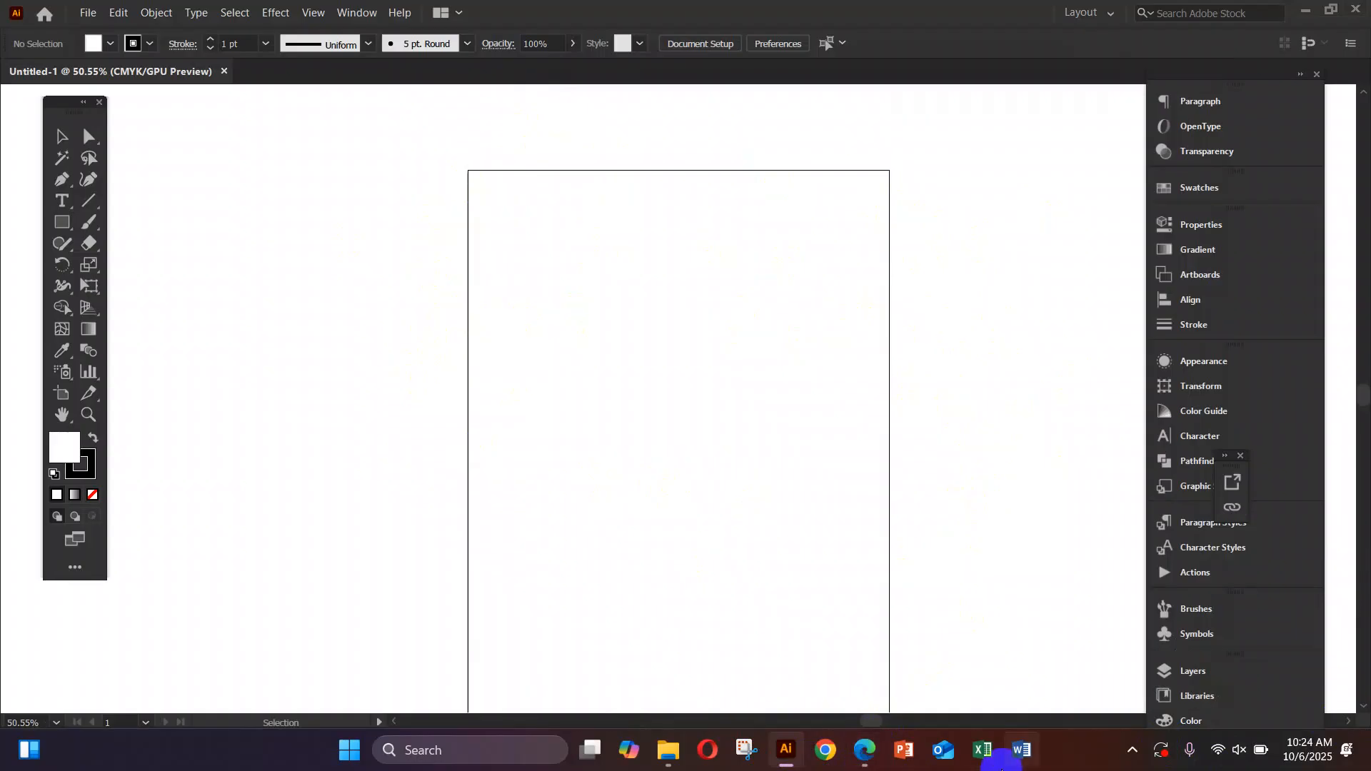
# Switch to the job sheet PDF, capture its six sample logos as a rectangular snip with Snipping Tool, and copy the snip.
pyautogui.hotkey('alt', 'Tab')
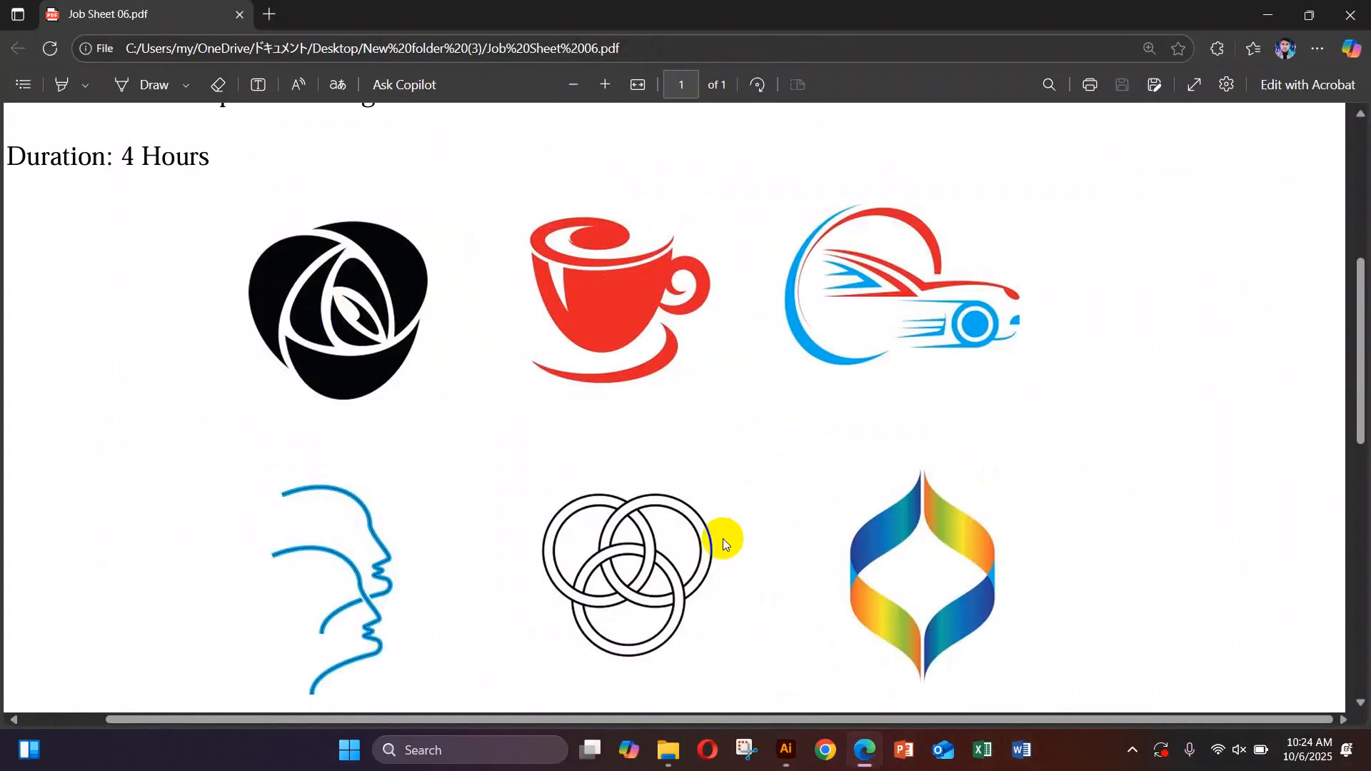
pyautogui.click(445, 760)
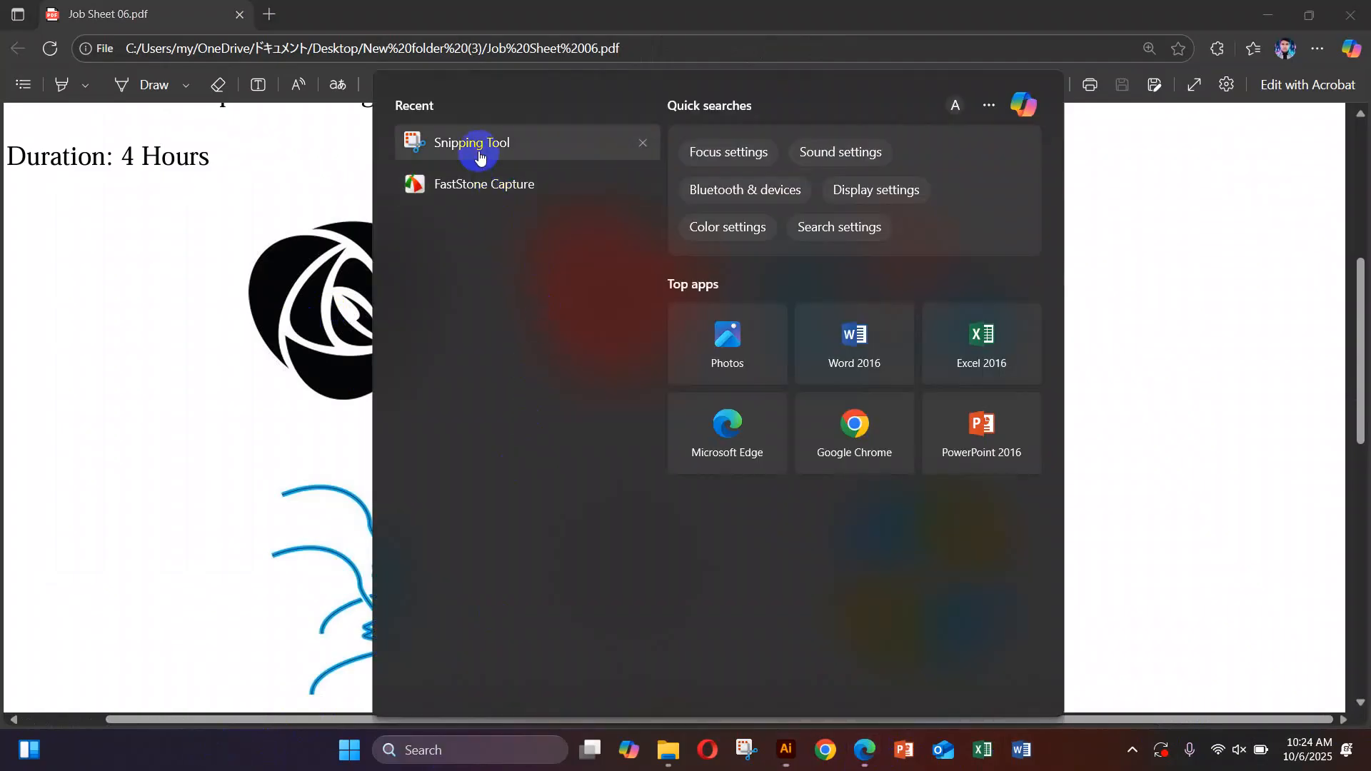
pyautogui.click(480, 158)
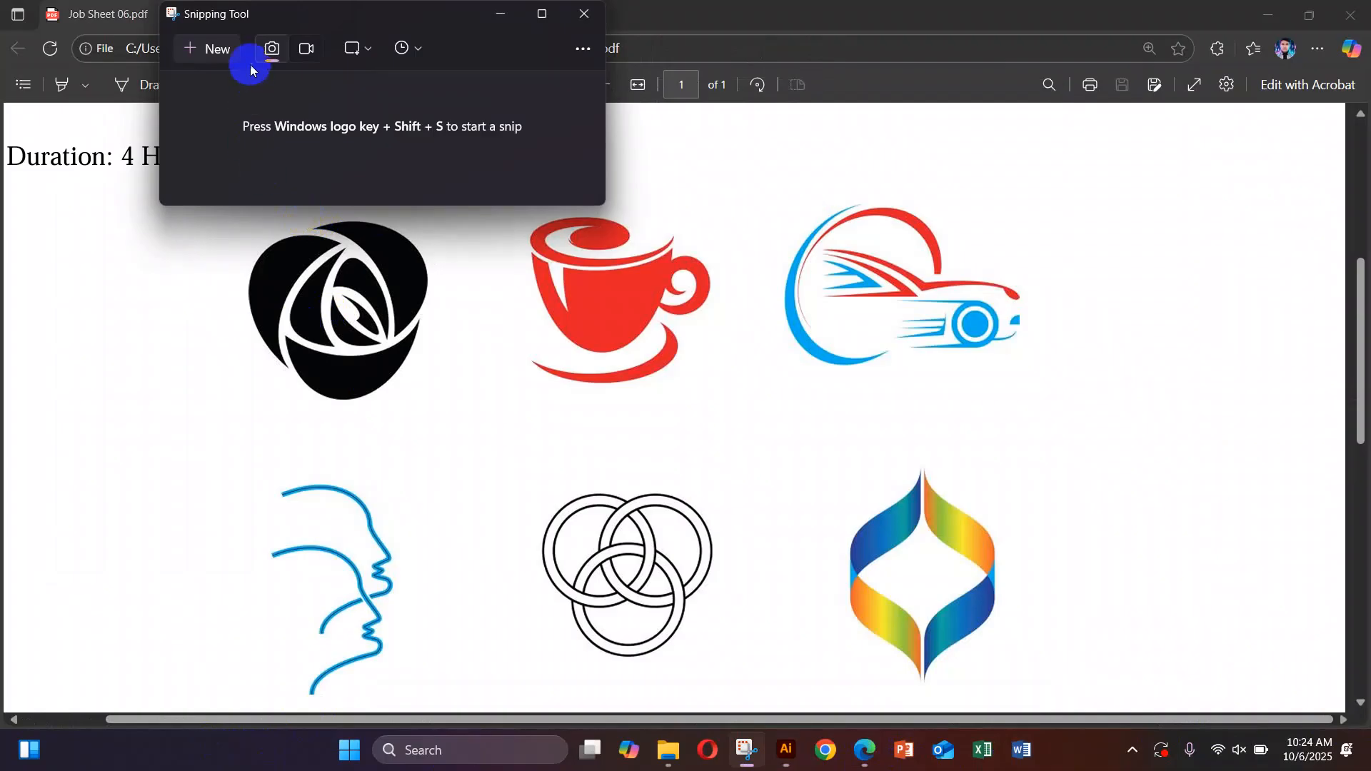
pyautogui.click(216, 48)
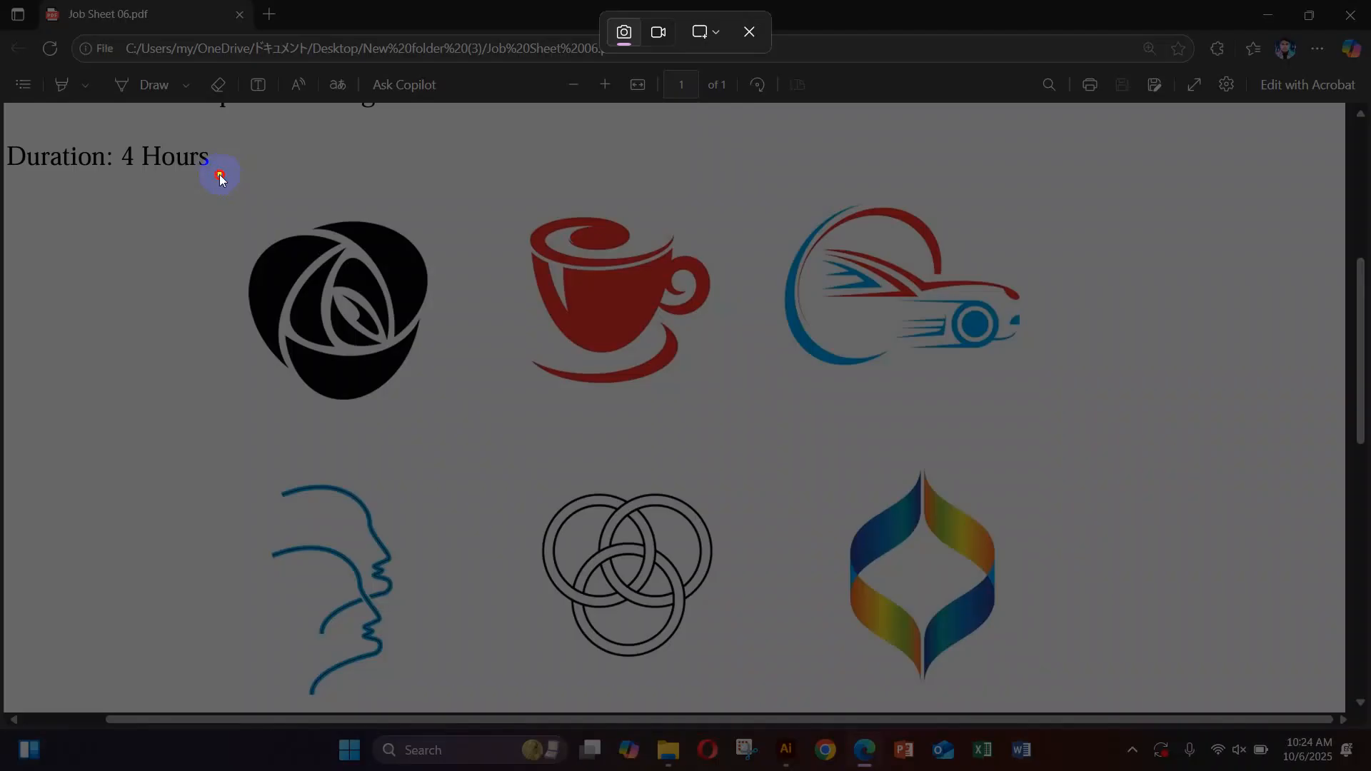
pyautogui.moveTo(220, 174); pyautogui.dragTo(1083, 707)
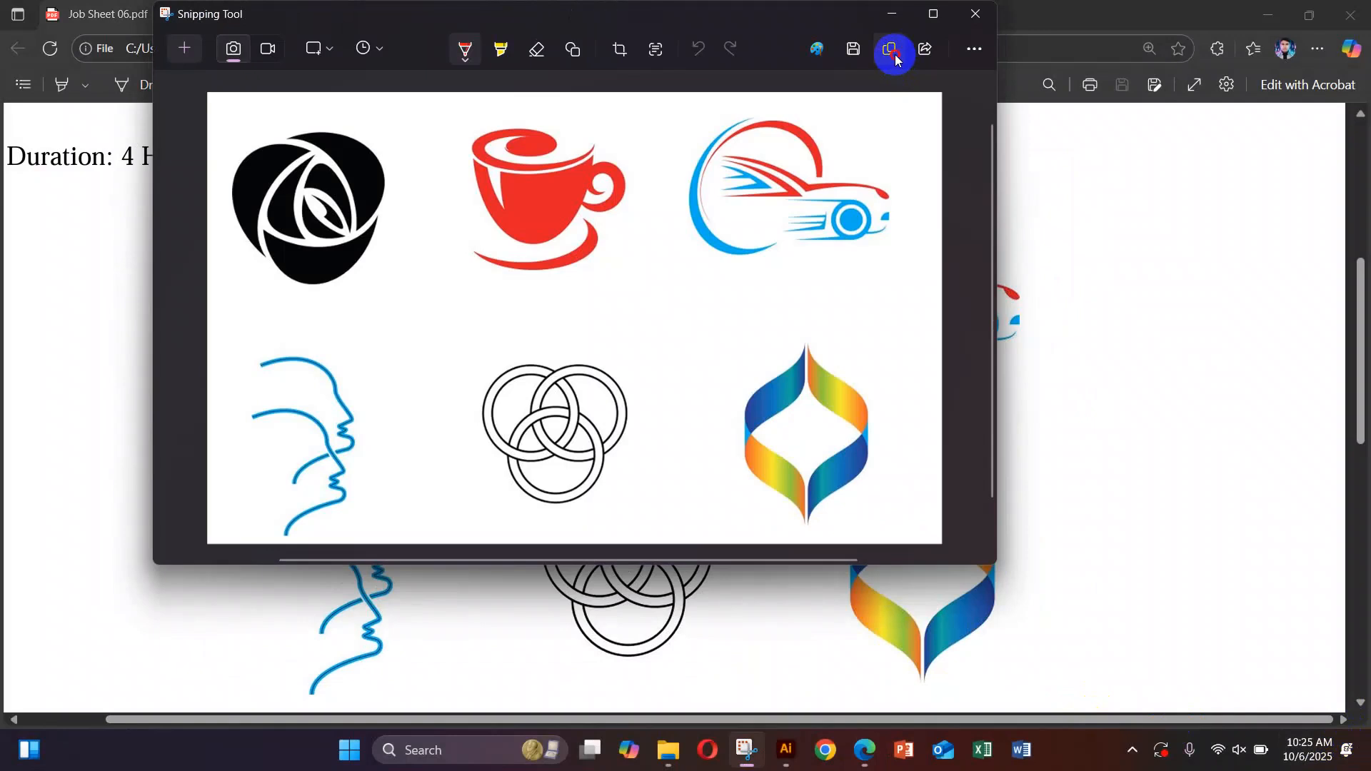
pyautogui.click(891, 51)
# Switch back to Illustrator and paste the captured image of the six logos into the new document as a reference.
pyautogui.click(786, 750)
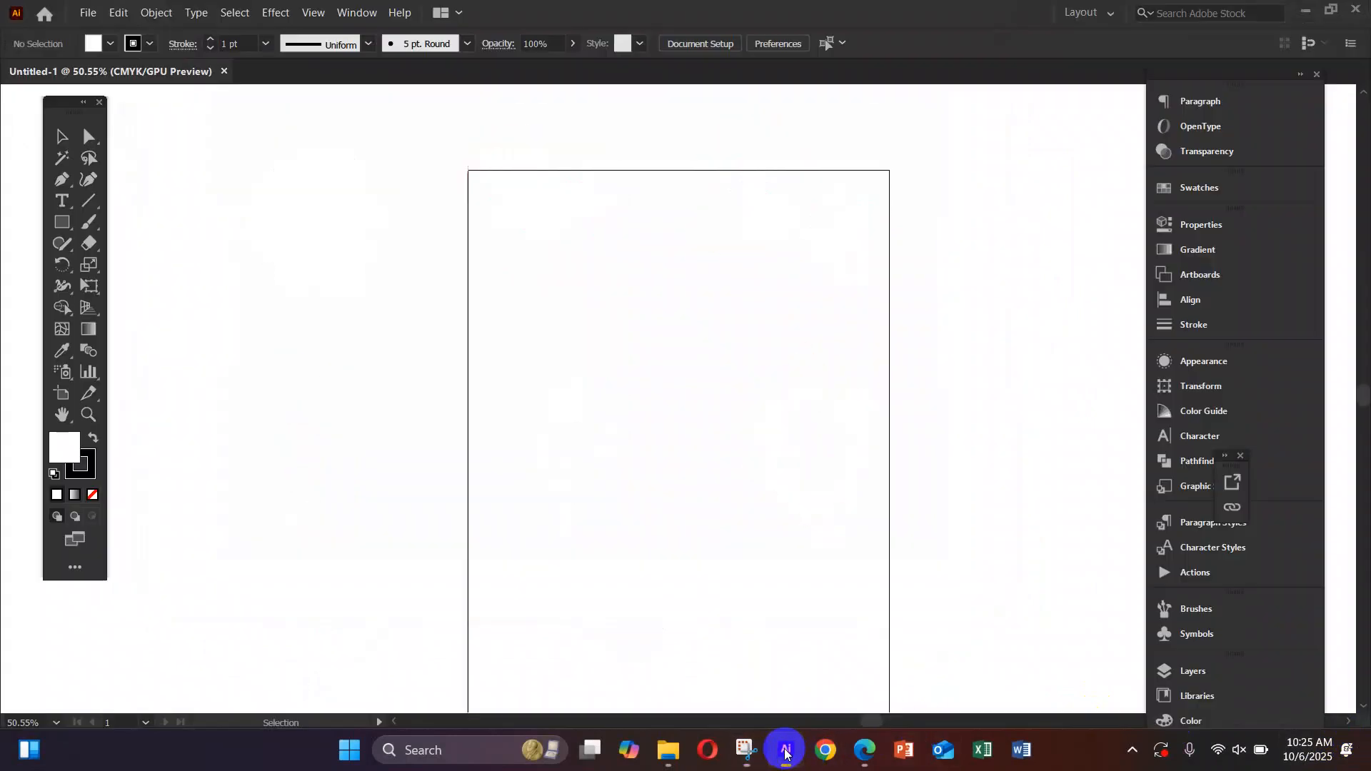
pyautogui.hotkey('ctrl', 'v')
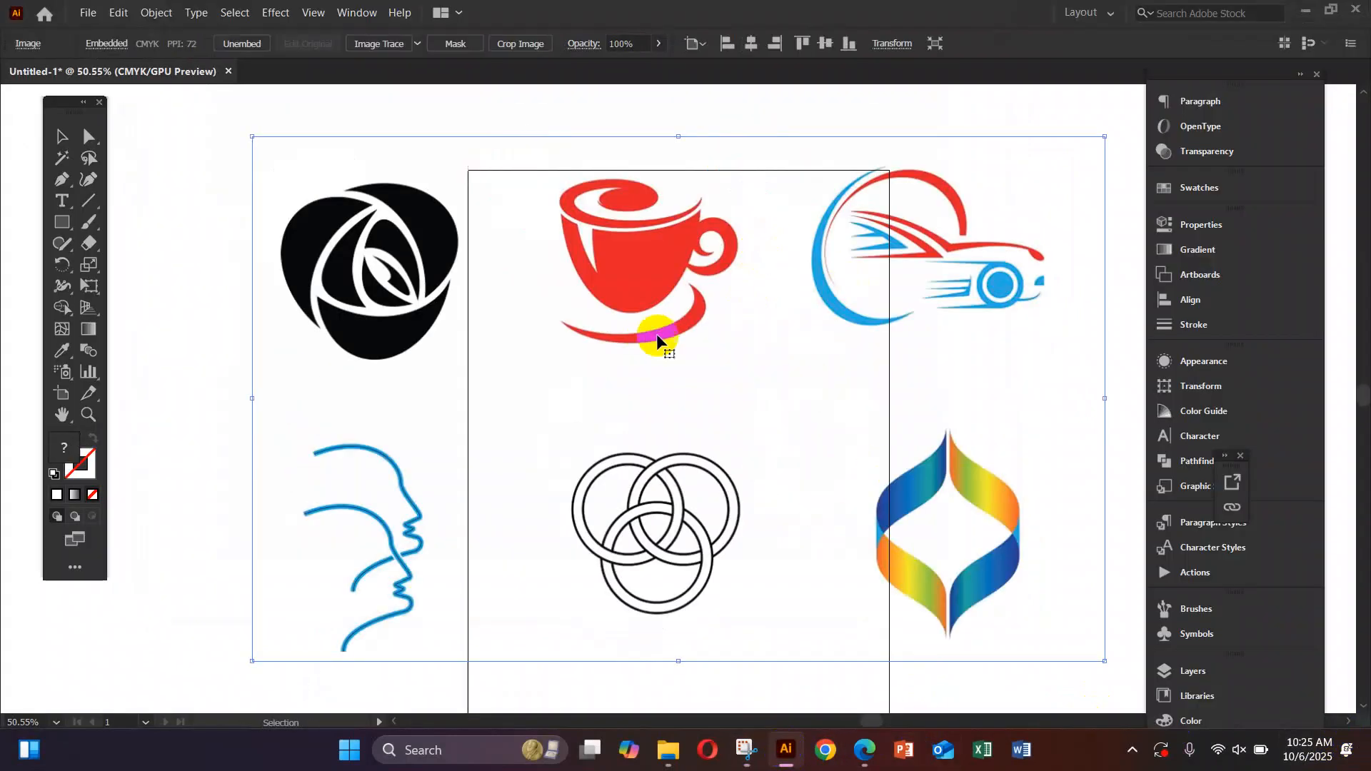
pyautogui.scroll(3, 661, 339)
pyautogui.hotkey('ctrl', '-')
pyautogui.hotkey('ctrl', '-')
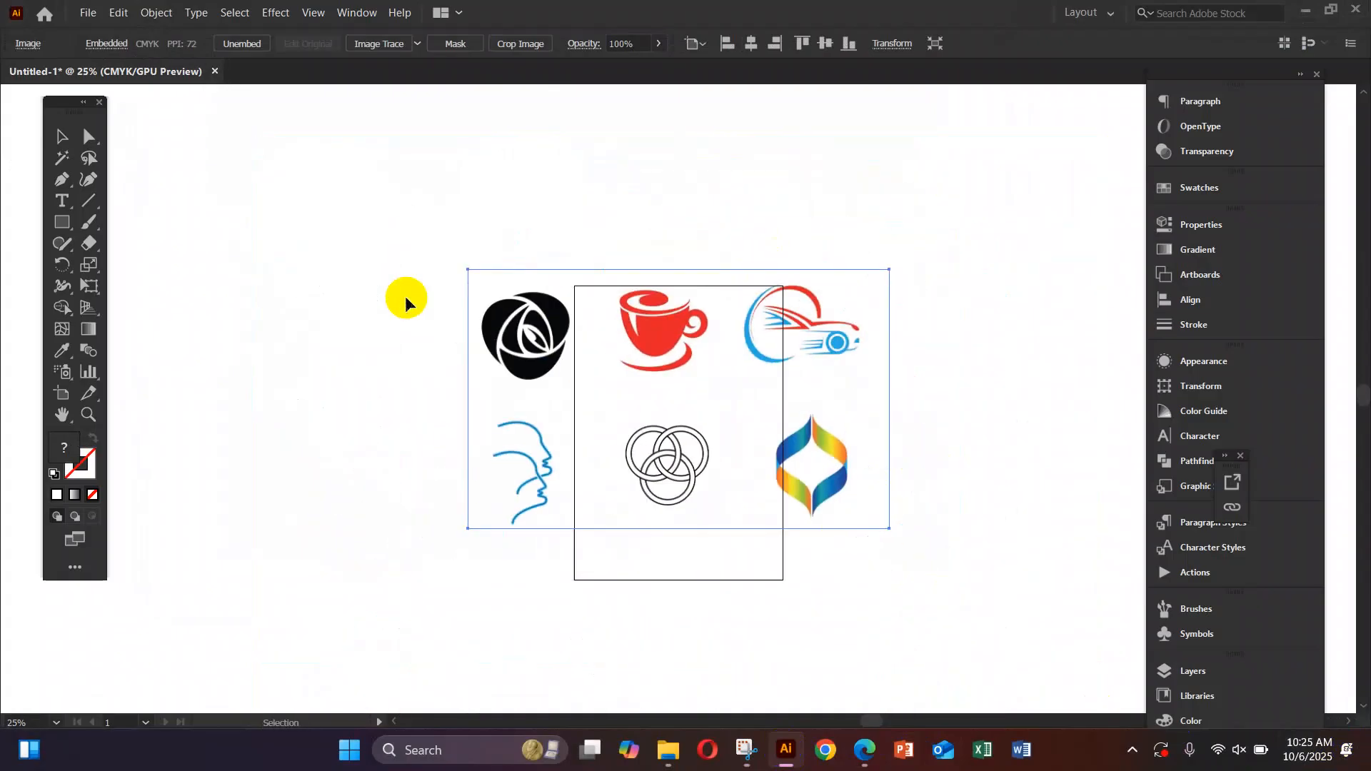
# Move the reference image of the six logos off the artboard, to the empty canvas above and right of it.
pyautogui.press('v')
pyautogui.scroll(5, 532, 346)
pyautogui.moveTo(661, 435); pyautogui.dragTo(1011, 327)
pyautogui.scroll(2, 1002, 335)
pyautogui.moveTo(922, 422); pyautogui.dragTo(910, 262)
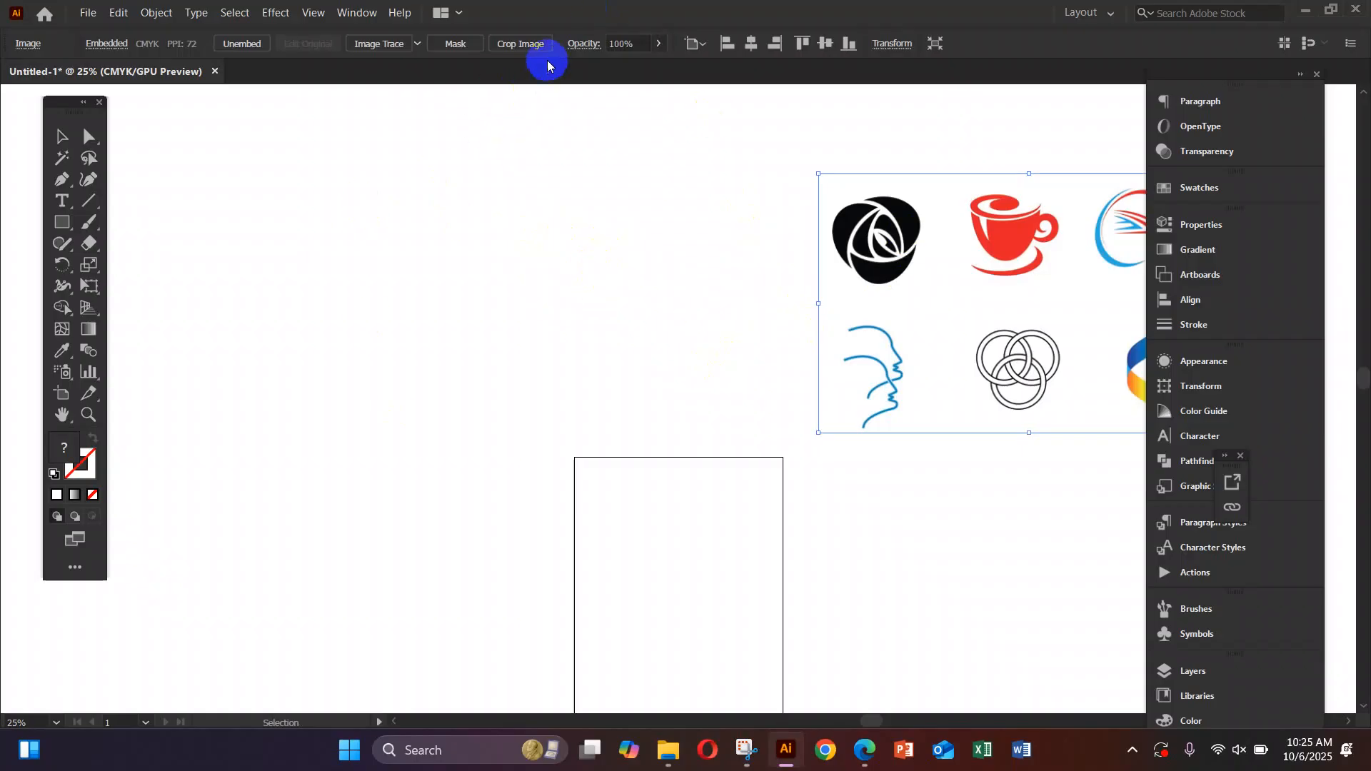
# Lock the selected reference image of the six logos so it stays fixed while drawing.
pyautogui.press('z')
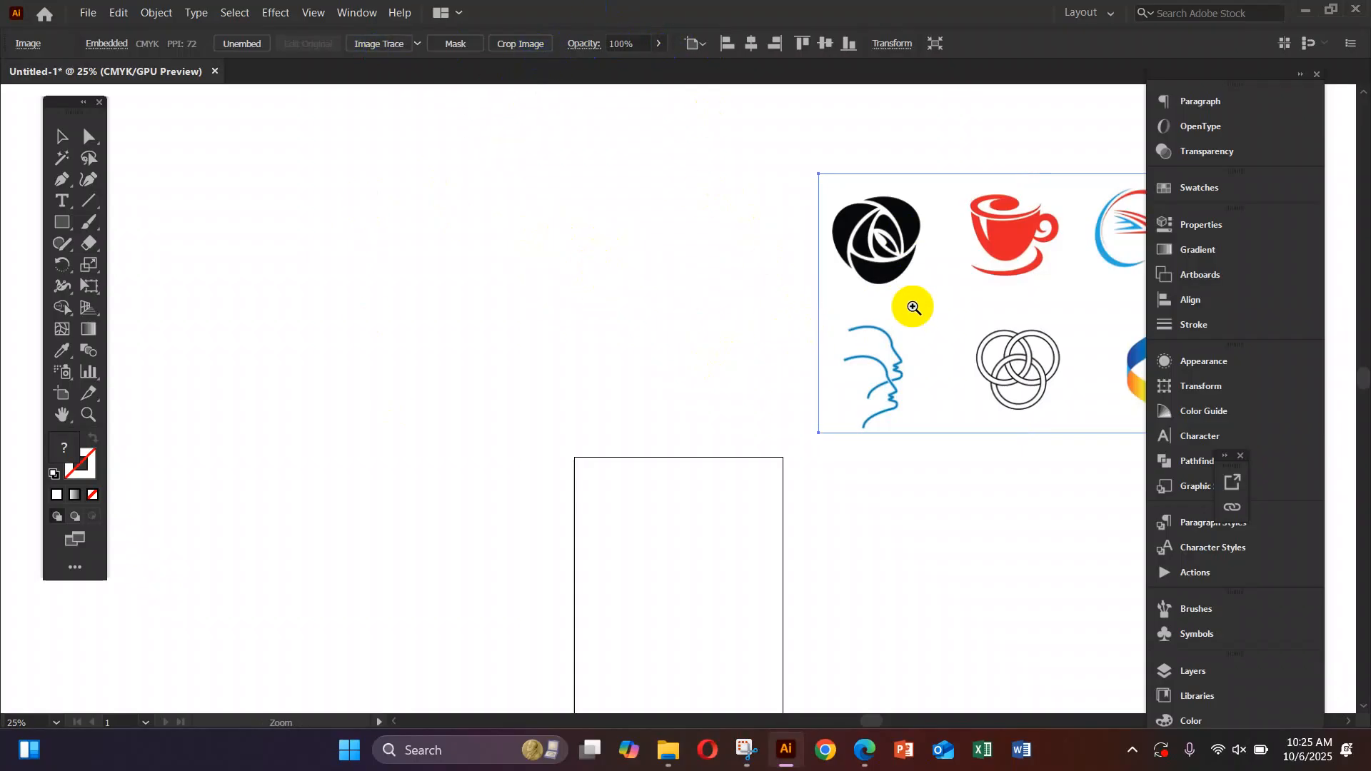
pyautogui.click(913, 308)
pyautogui.click(913, 307)
pyautogui.press('space')
pyautogui.moveTo(501, 481); pyautogui.dragTo(640, 393)
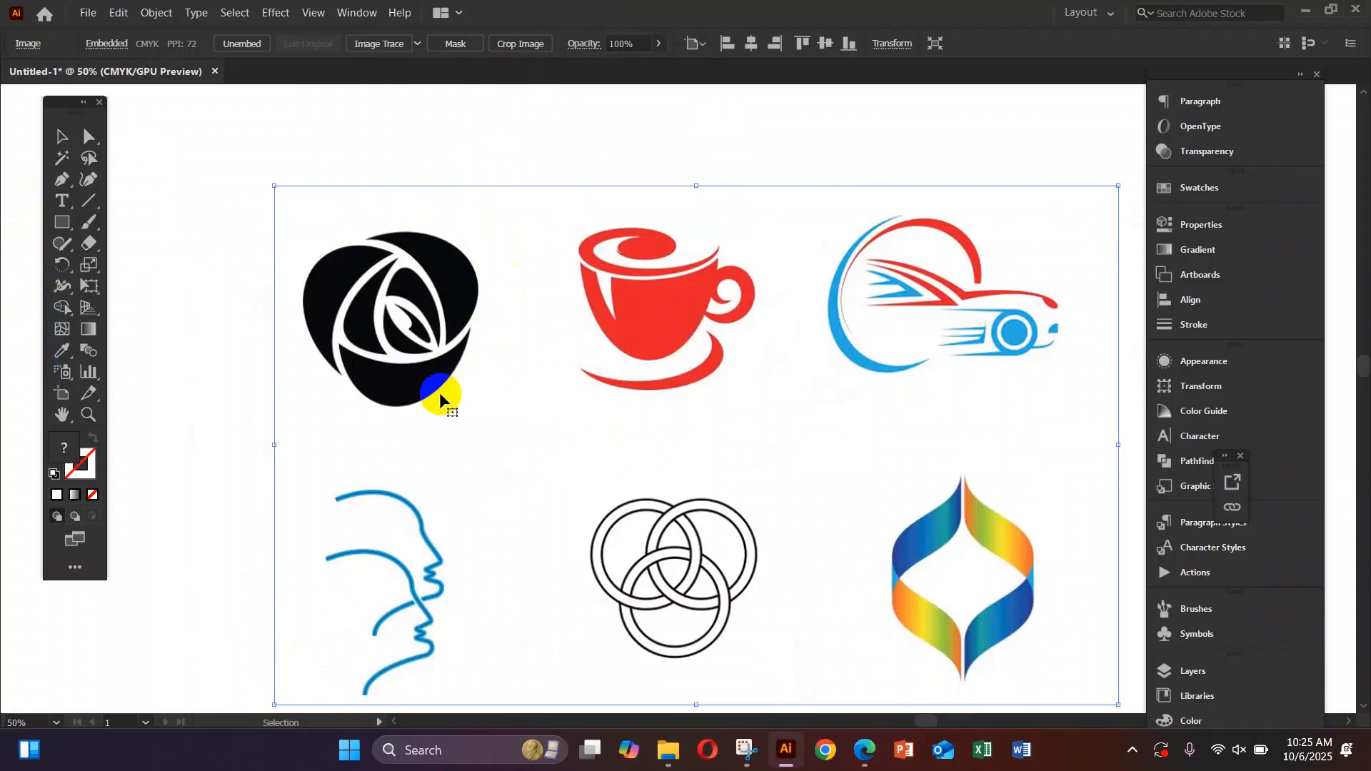
pyautogui.scroll(-1, 438, 438)
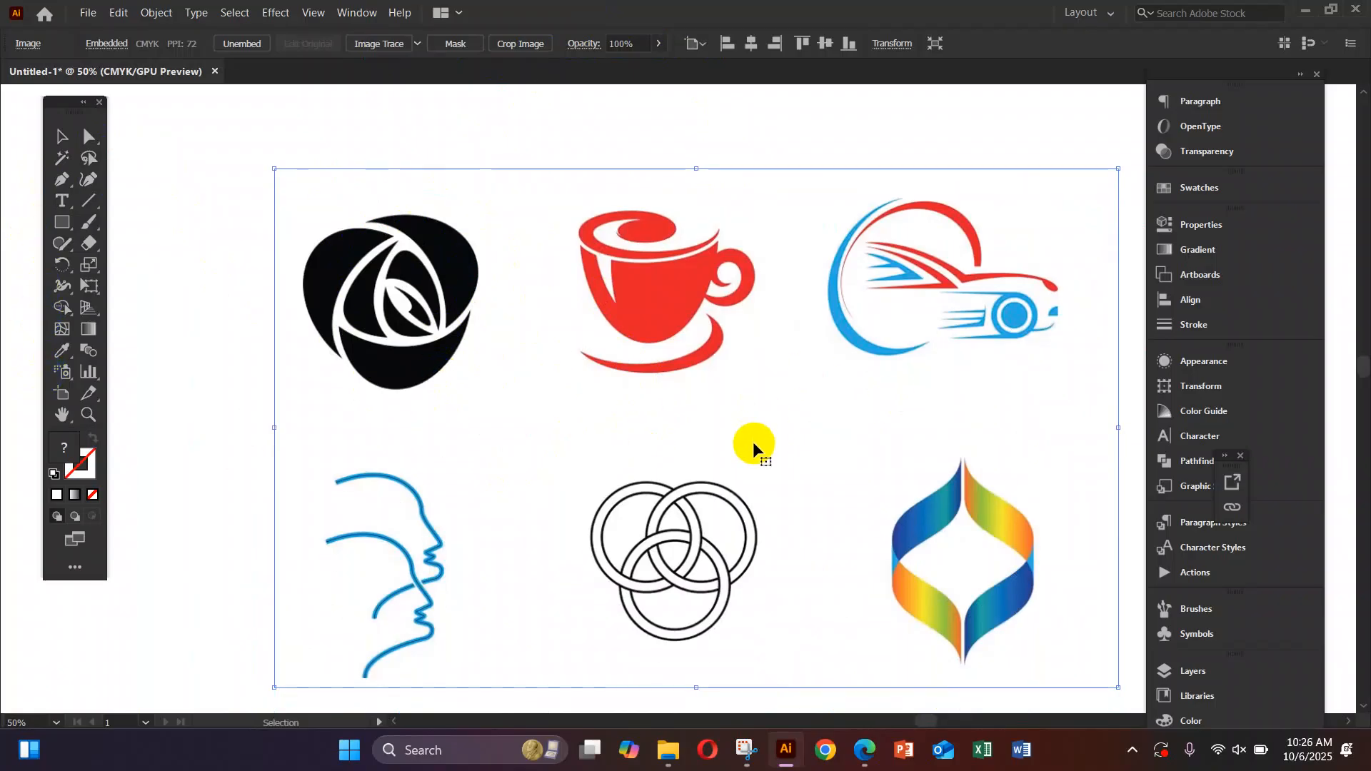
pyautogui.scroll(-1, 634, 464)
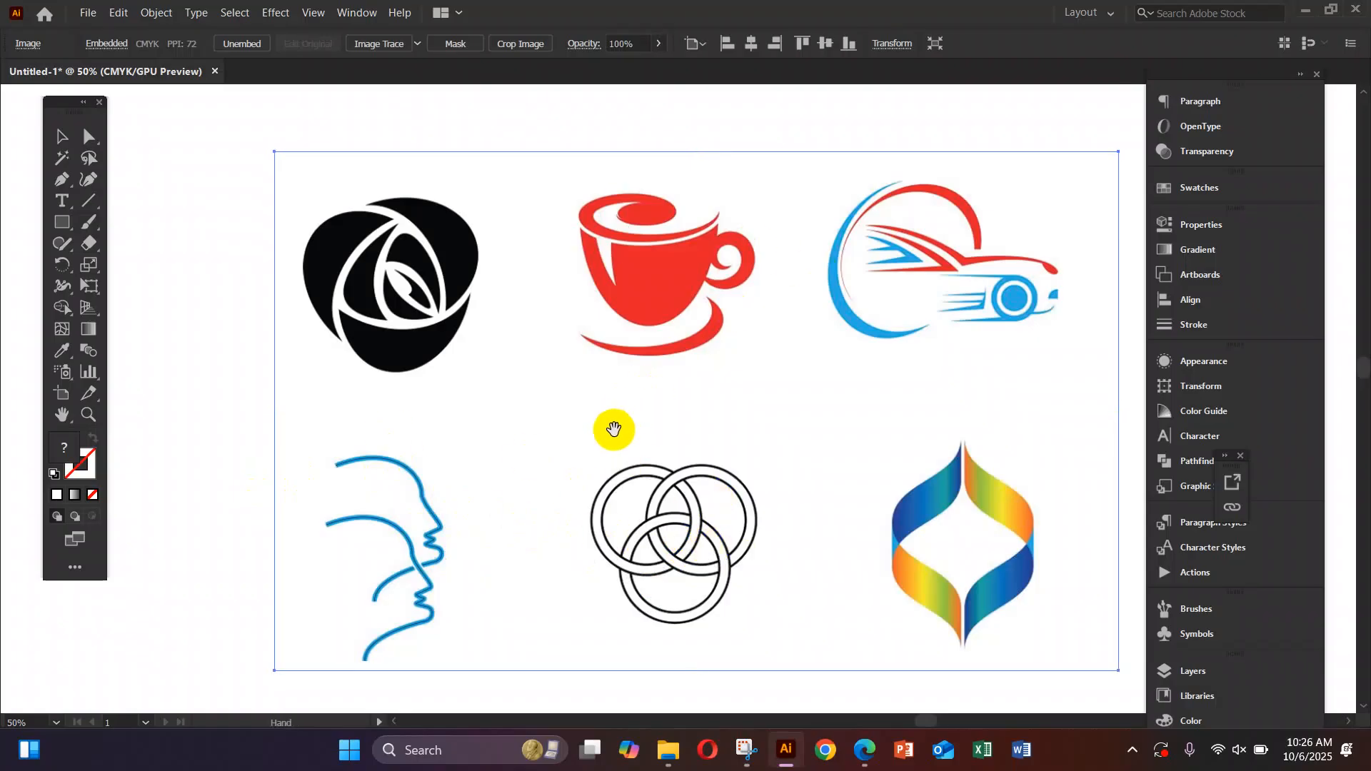
pyautogui.hscroll(-5, 707, 412)
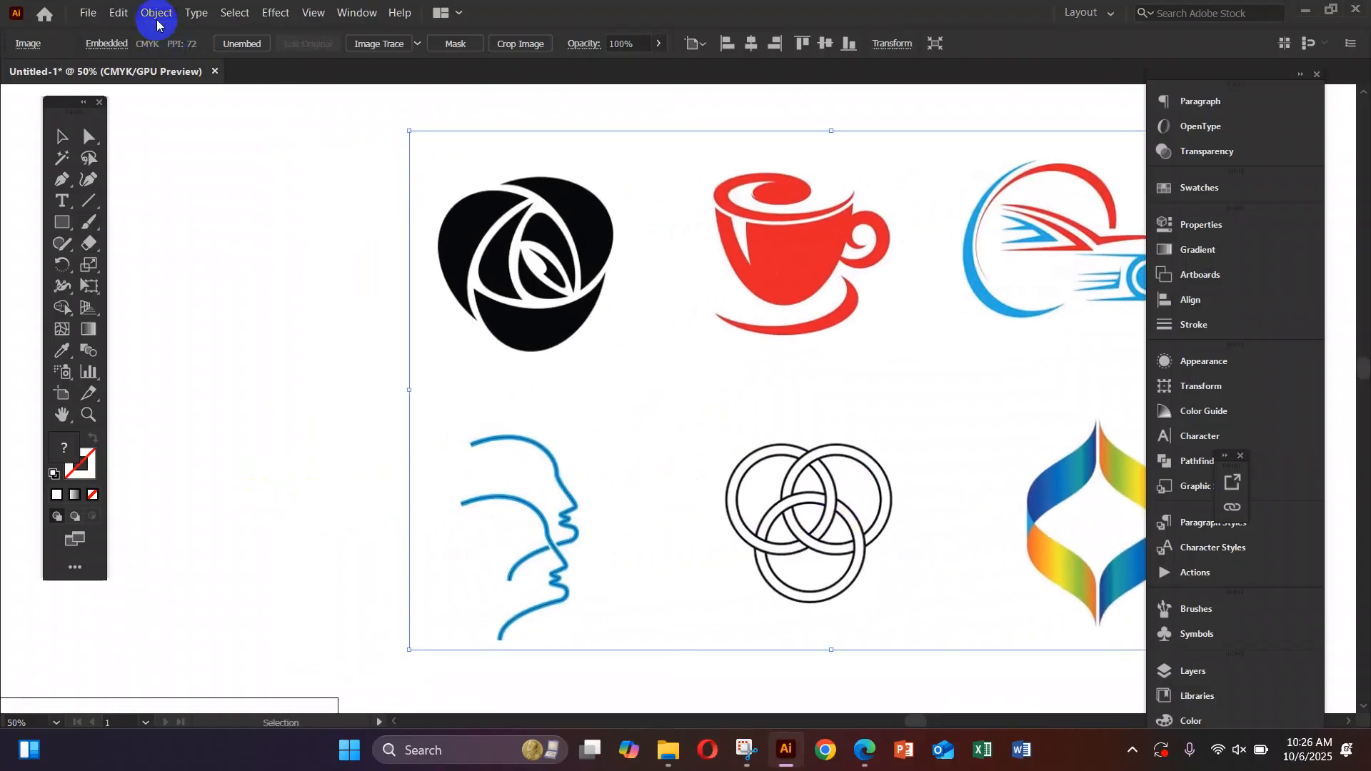
pyautogui.click(155, 13)
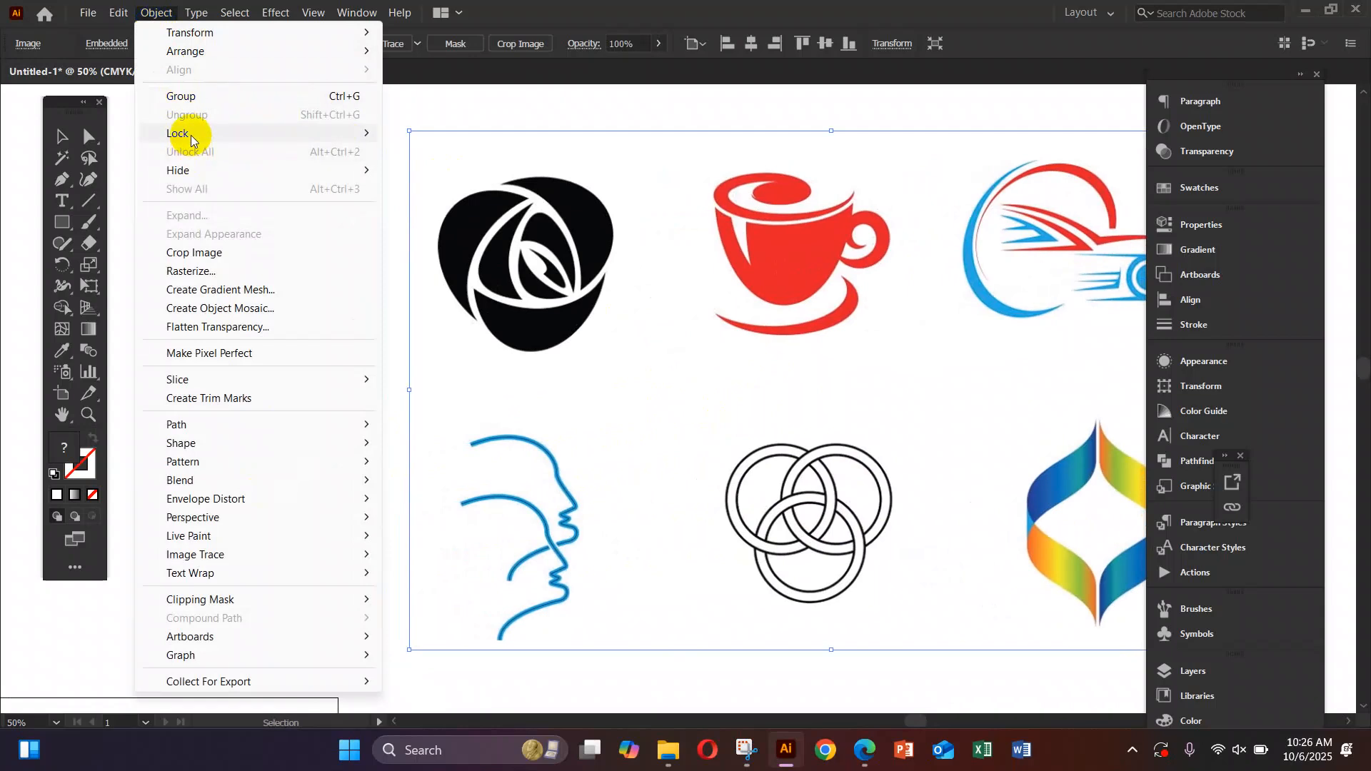
pyautogui.moveTo(187, 134)
pyautogui.click(458, 133)
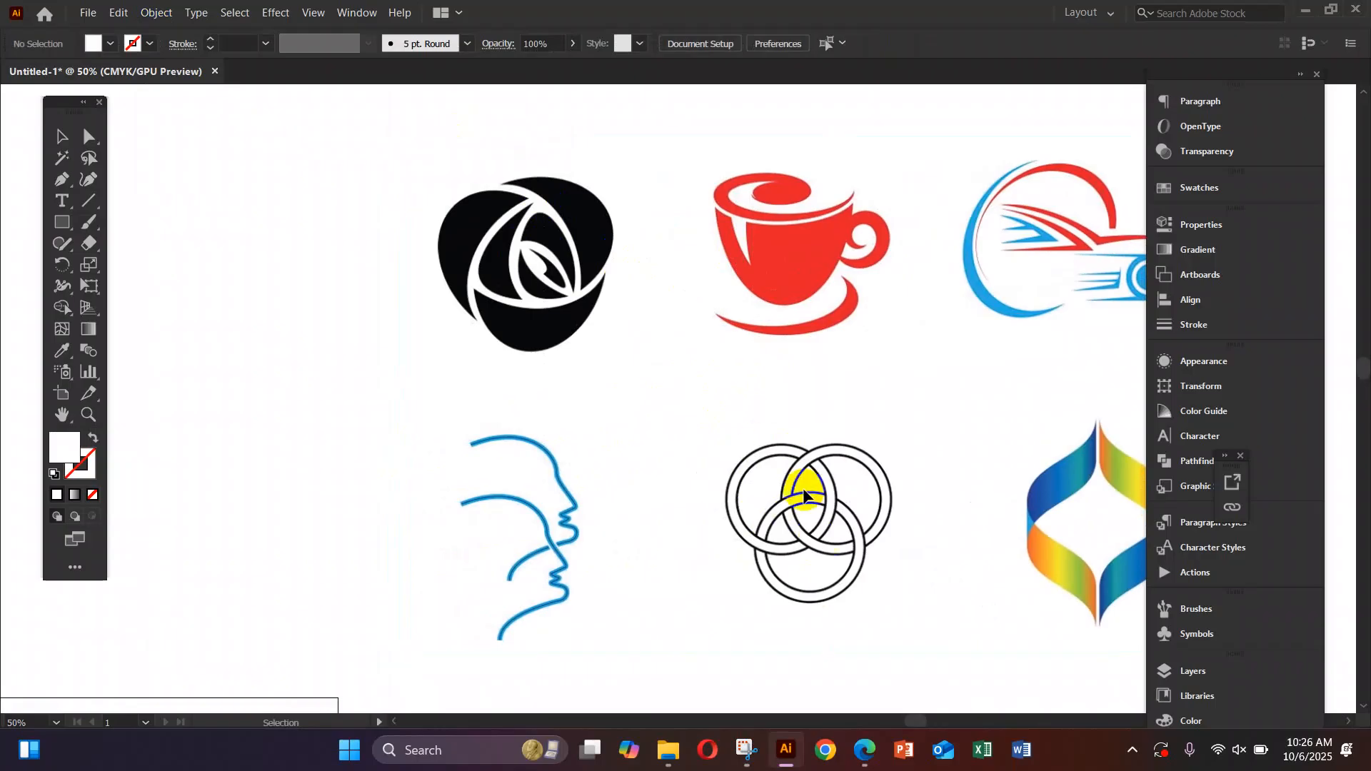
# Set the default drawing colors to no fill and a black stroke.
pyautogui.moveTo(593, 423); pyautogui.dragTo(699, 517)
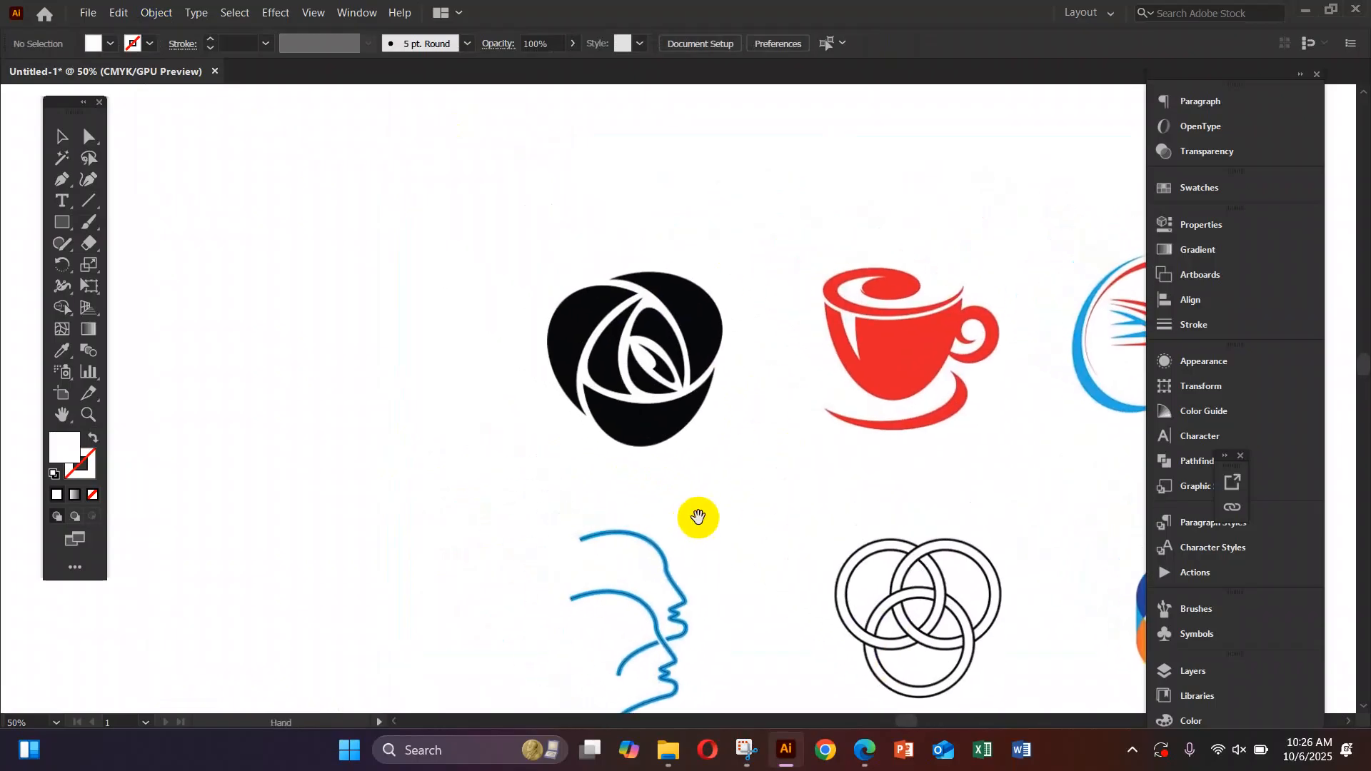
pyautogui.moveTo(892, 473); pyautogui.dragTo(760, 483)
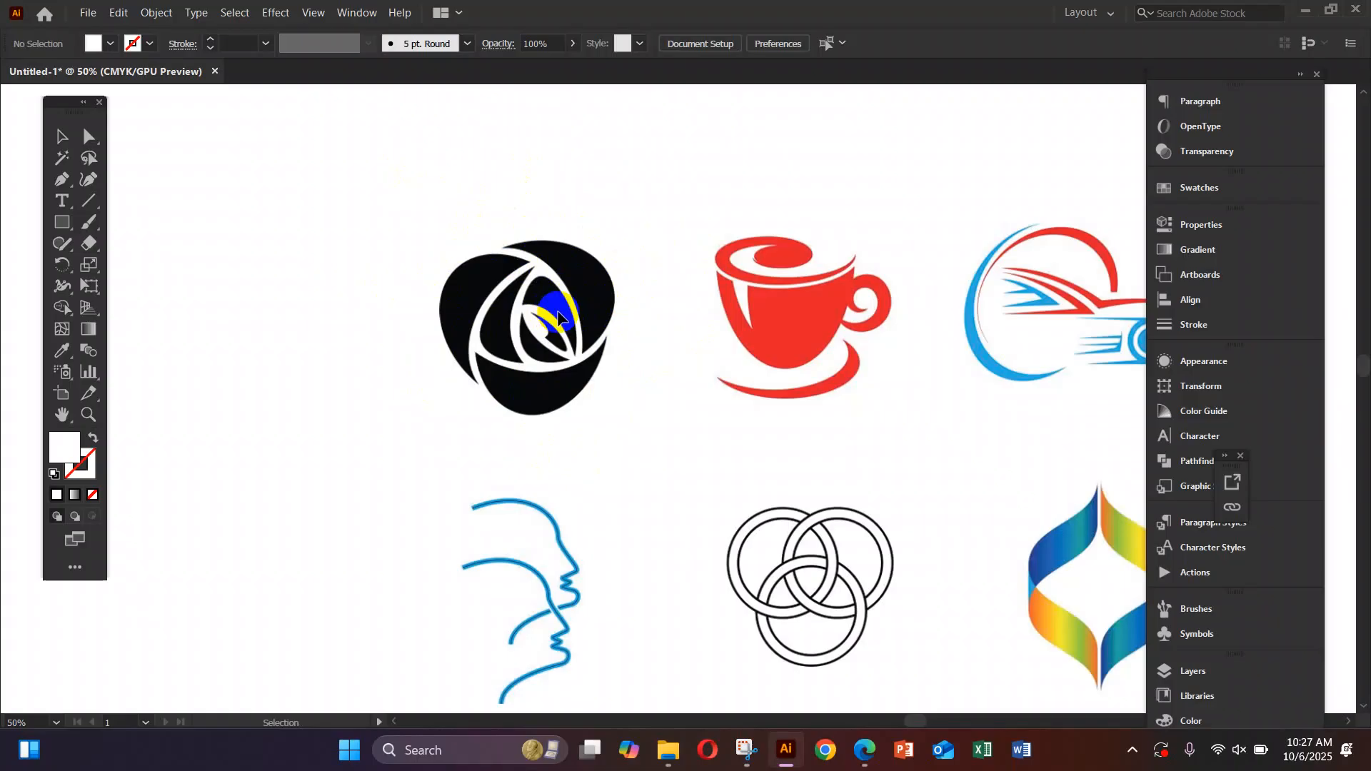
pyautogui.moveTo(514, 314); pyautogui.dragTo(646, 307)
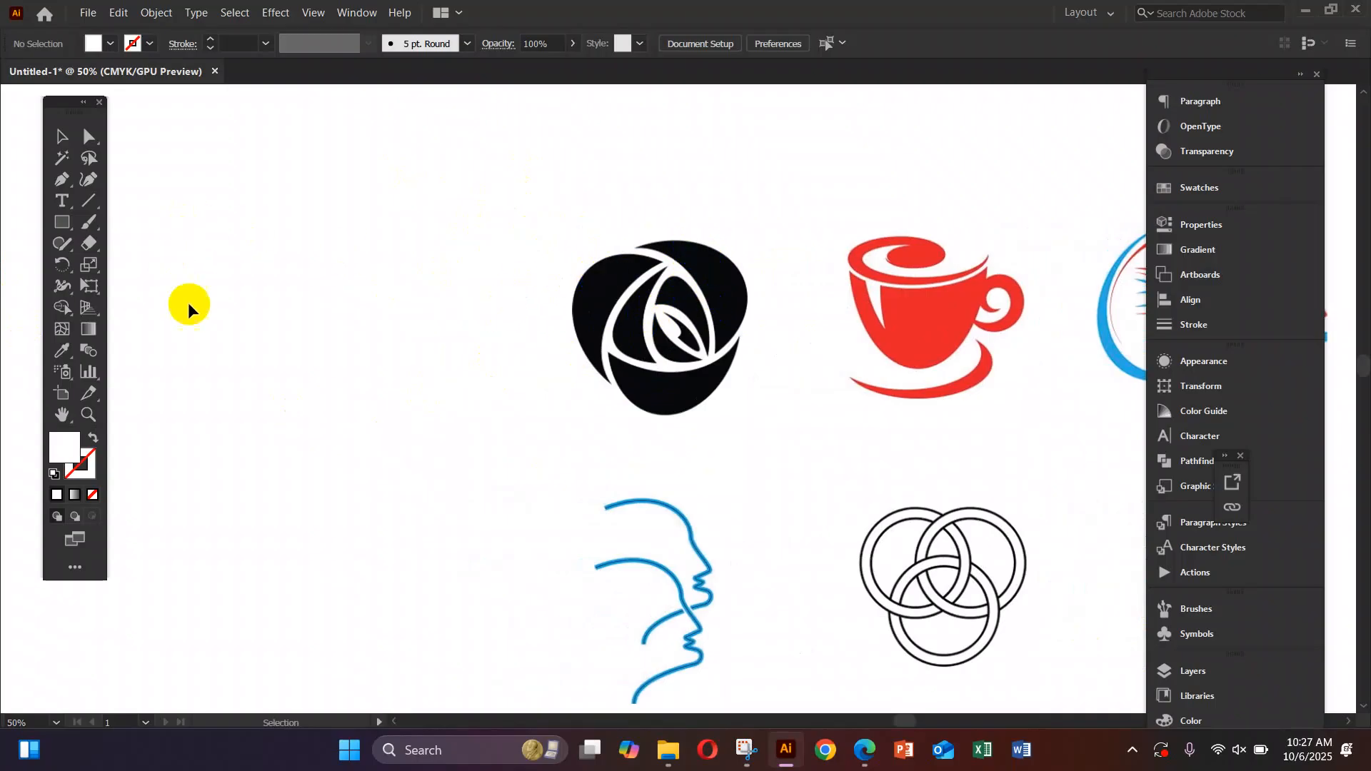
pyautogui.click(95, 439)
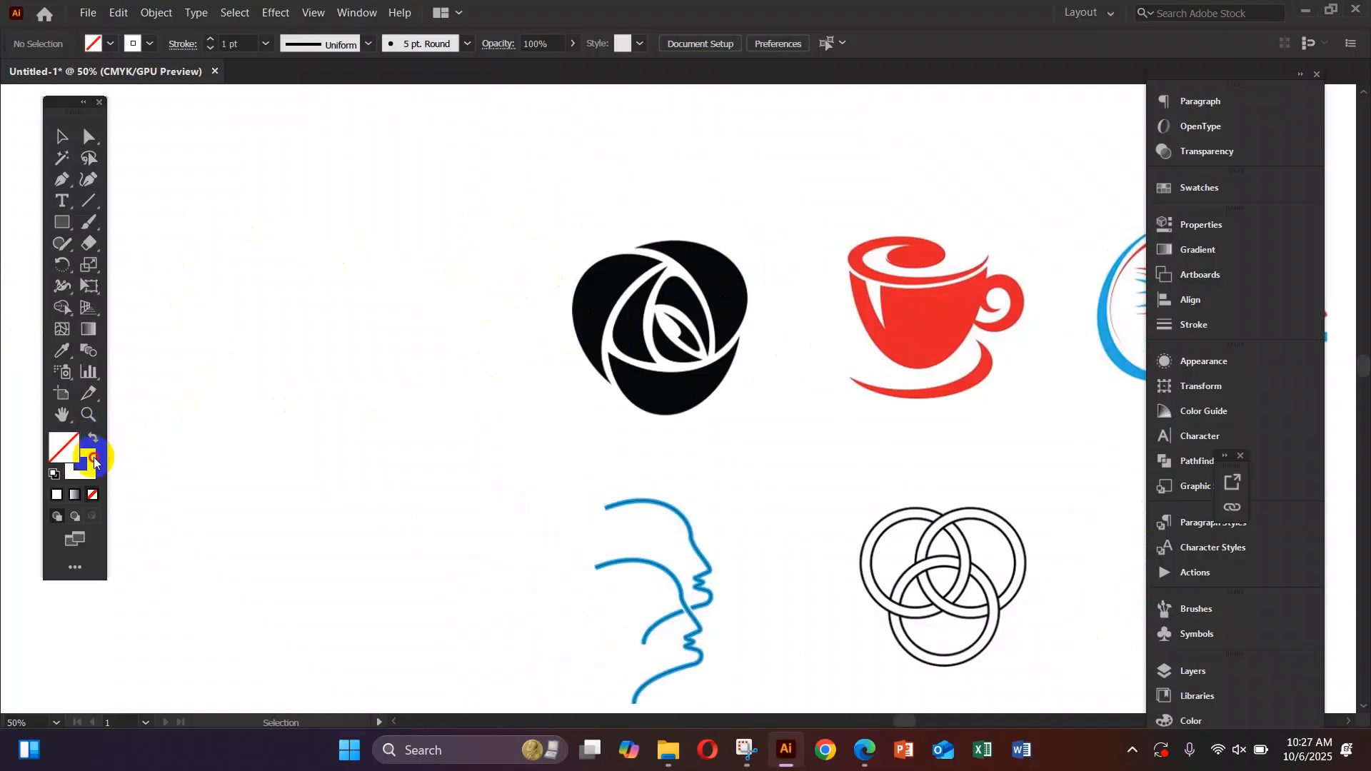
pyautogui.click(81, 462)
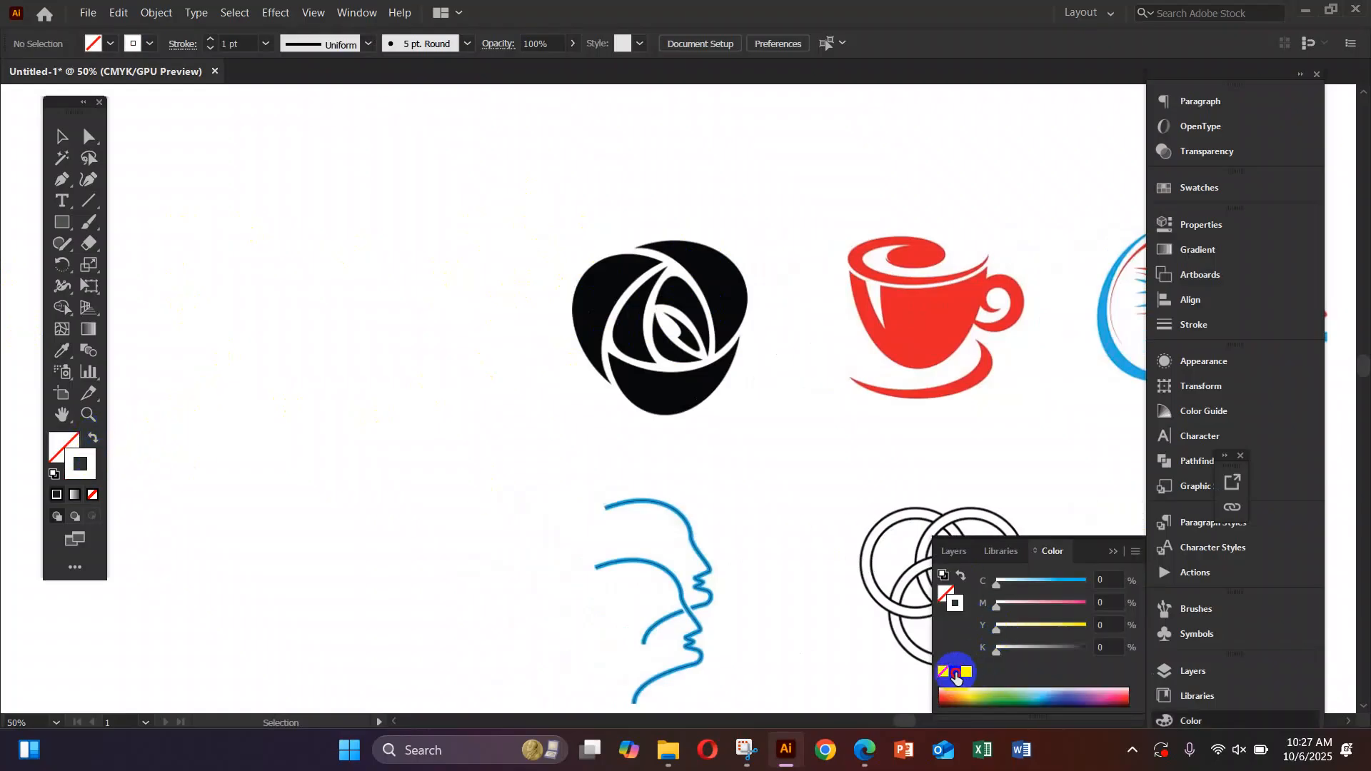
pyautogui.click(955, 672)
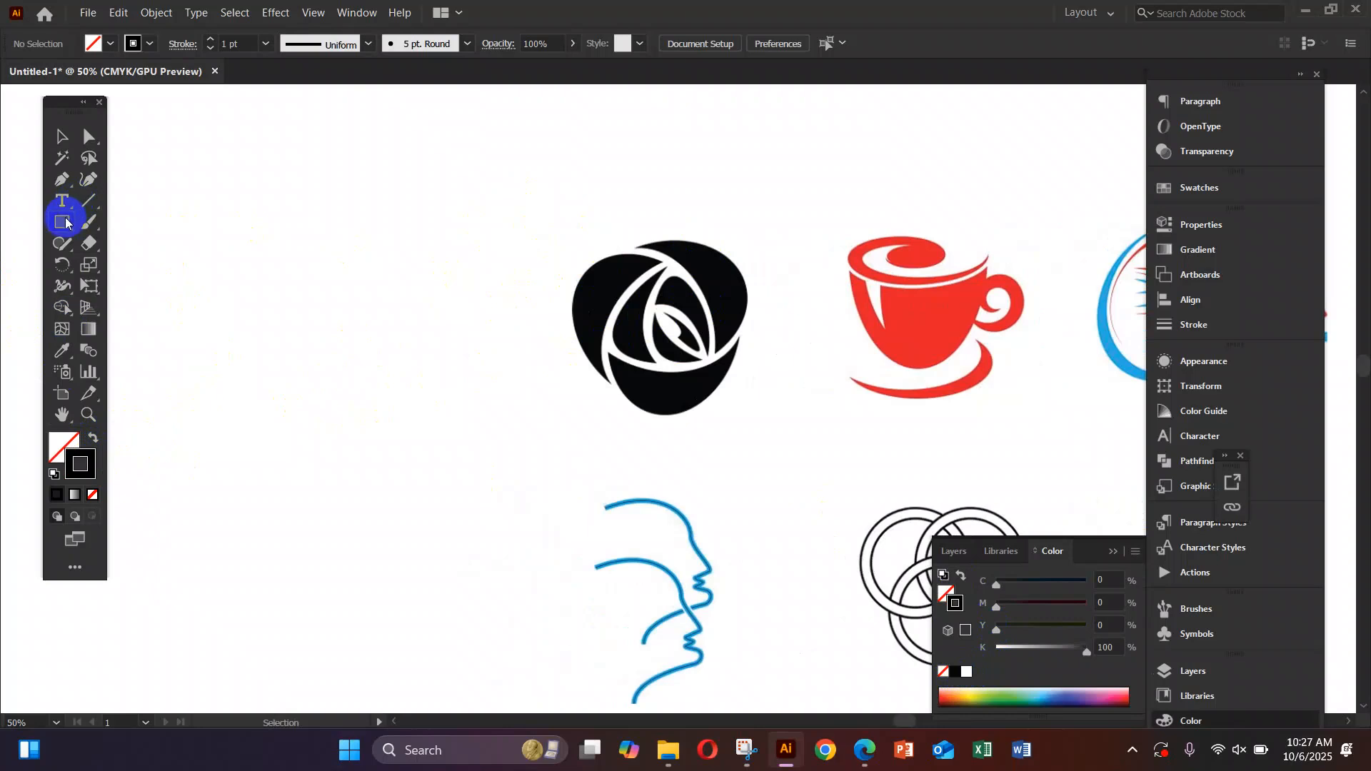
# Draw a wide horizontal ellipse beside the black rose logo and stretch its upper edge slightly to make it taller.
pyautogui.moveTo(64, 224); pyautogui.dragTo(439, 417)
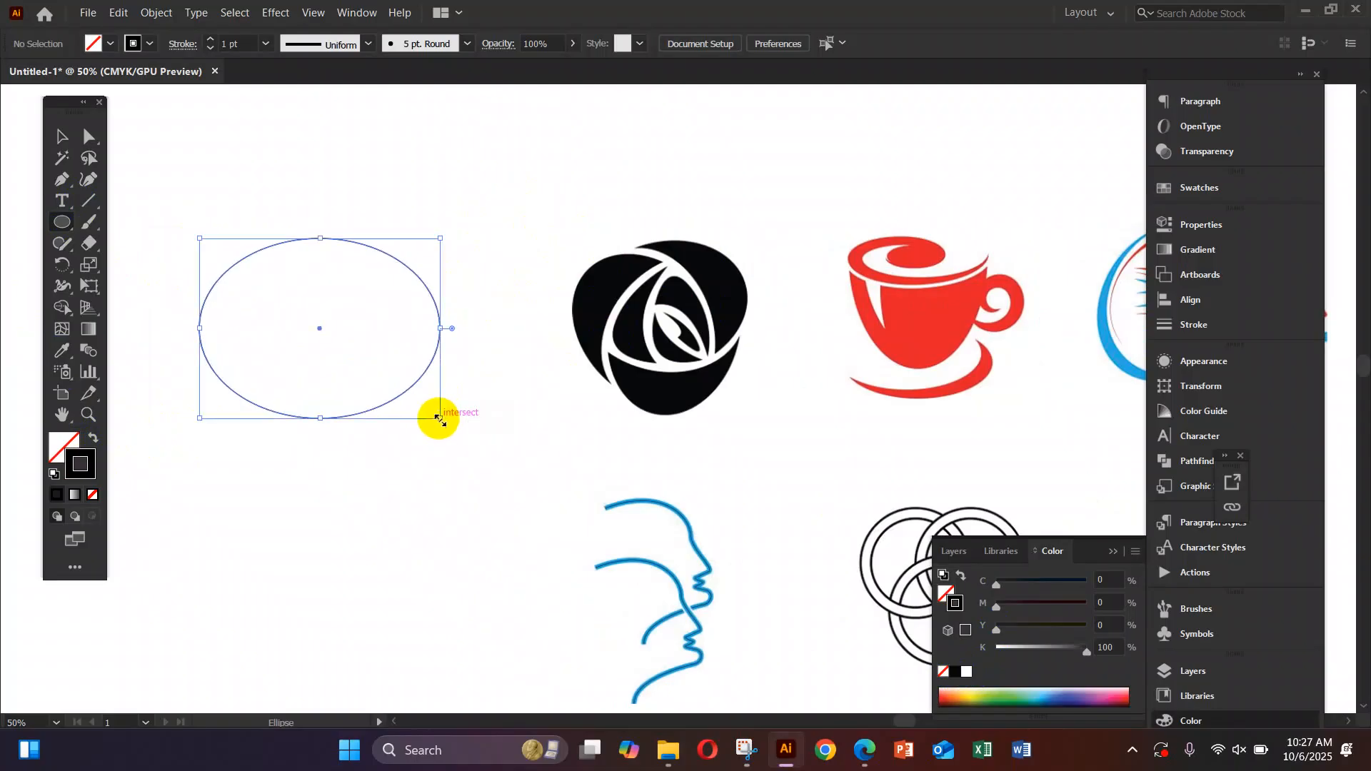
pyautogui.click(60, 135)
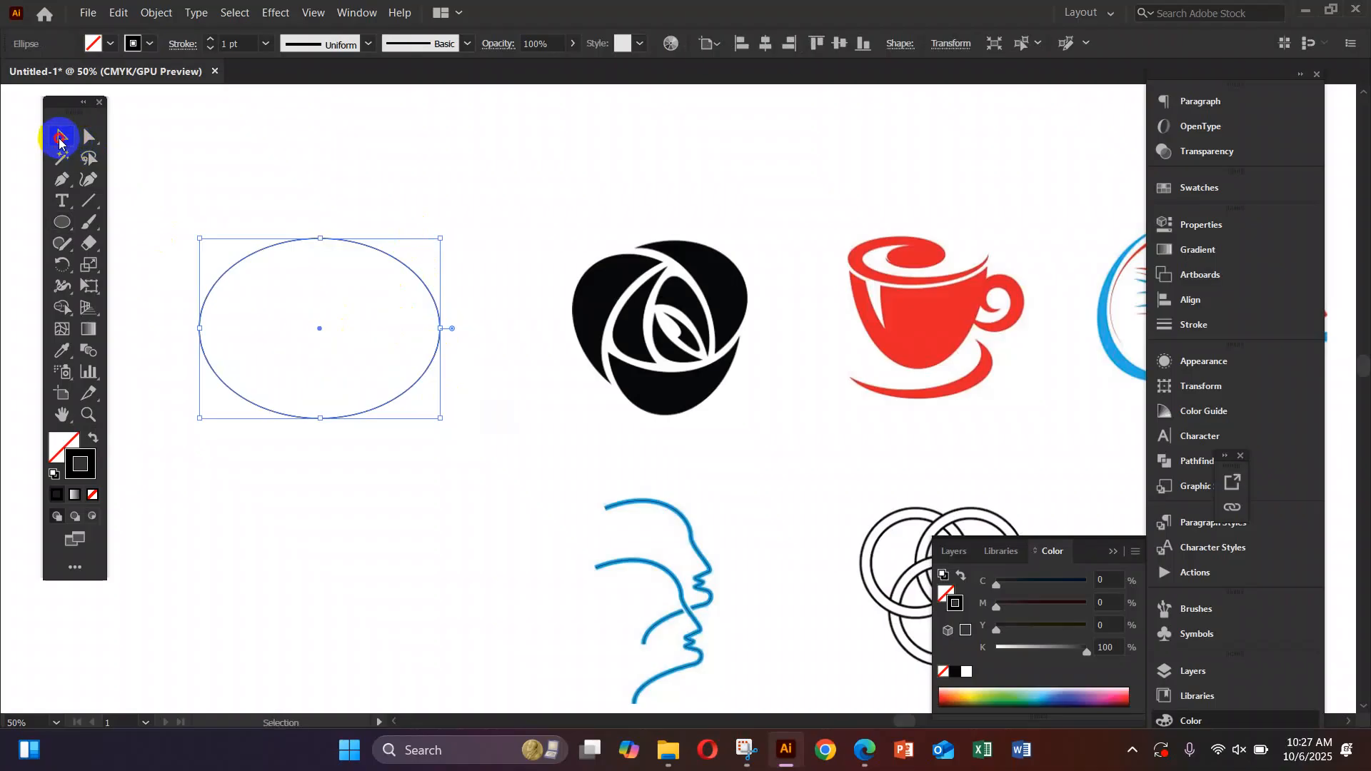
pyautogui.moveTo(318, 238); pyautogui.dragTo(318, 232)
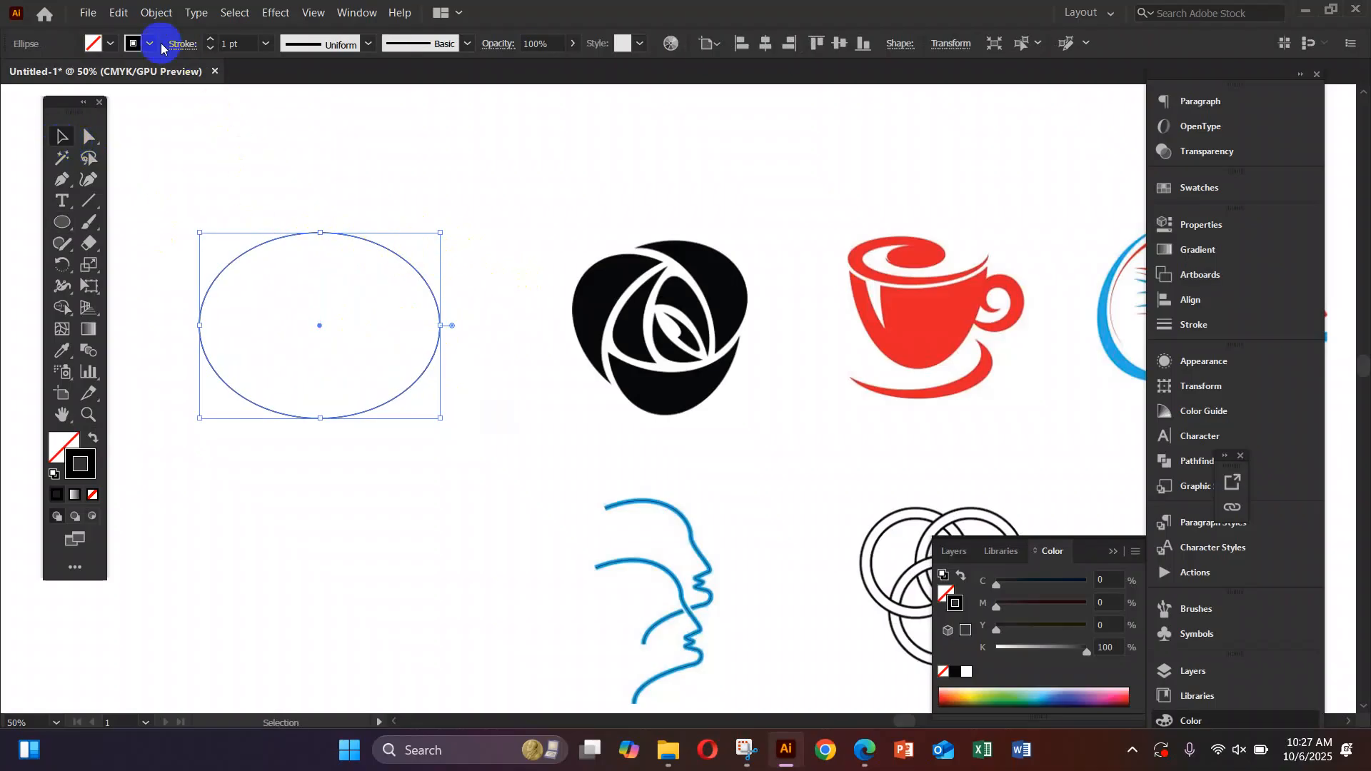
# Copy the ellipse, paste the copy in place and rotate it 90° so it stands upright over the original.
pyautogui.click(118, 12)
pyautogui.click(170, 97)
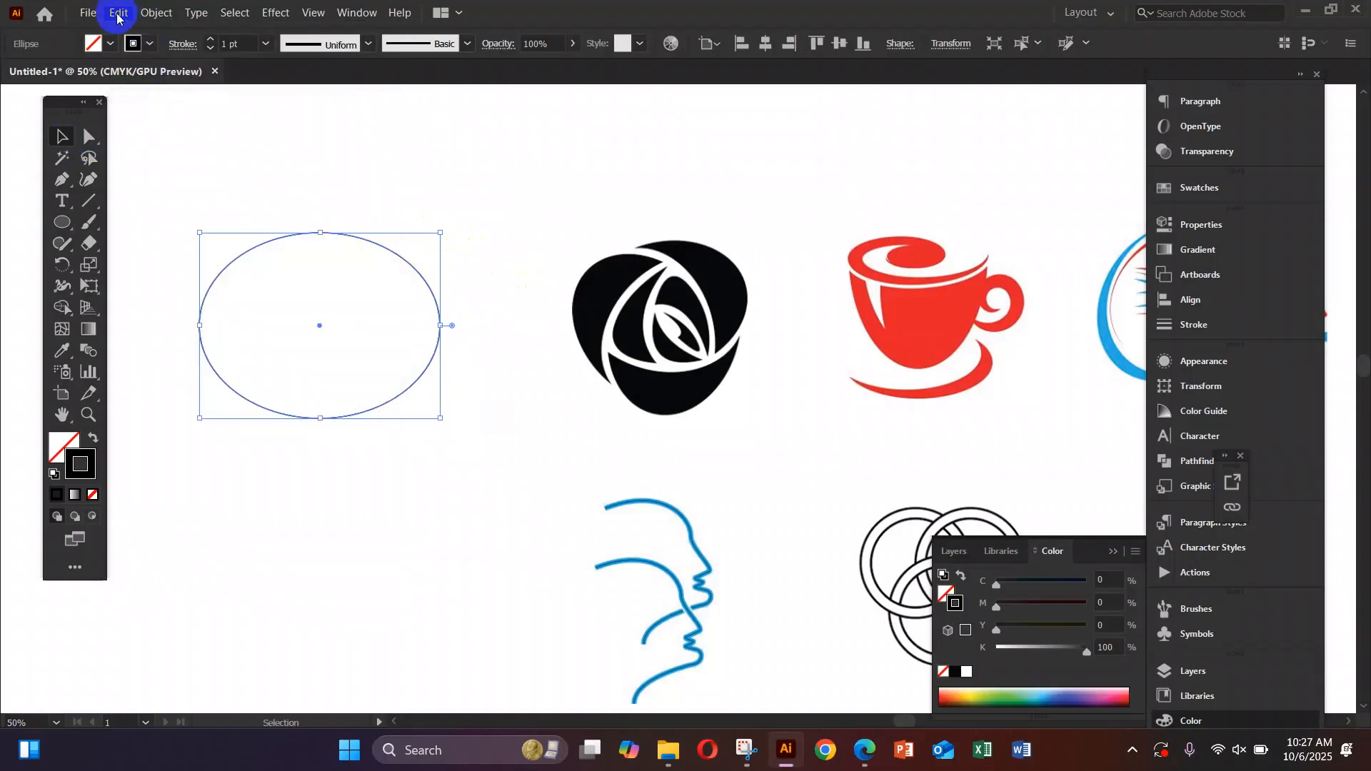
pyautogui.click(114, 12)
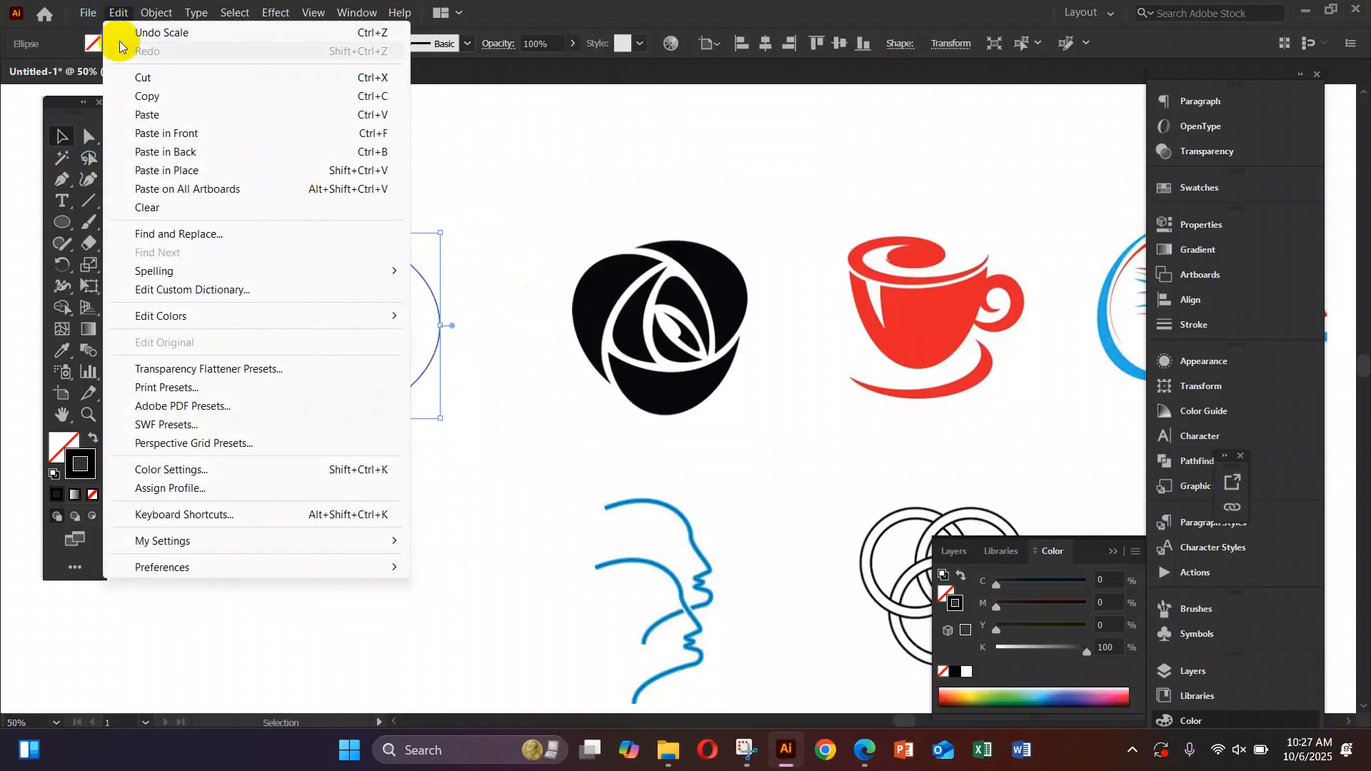
pyautogui.click(209, 175)
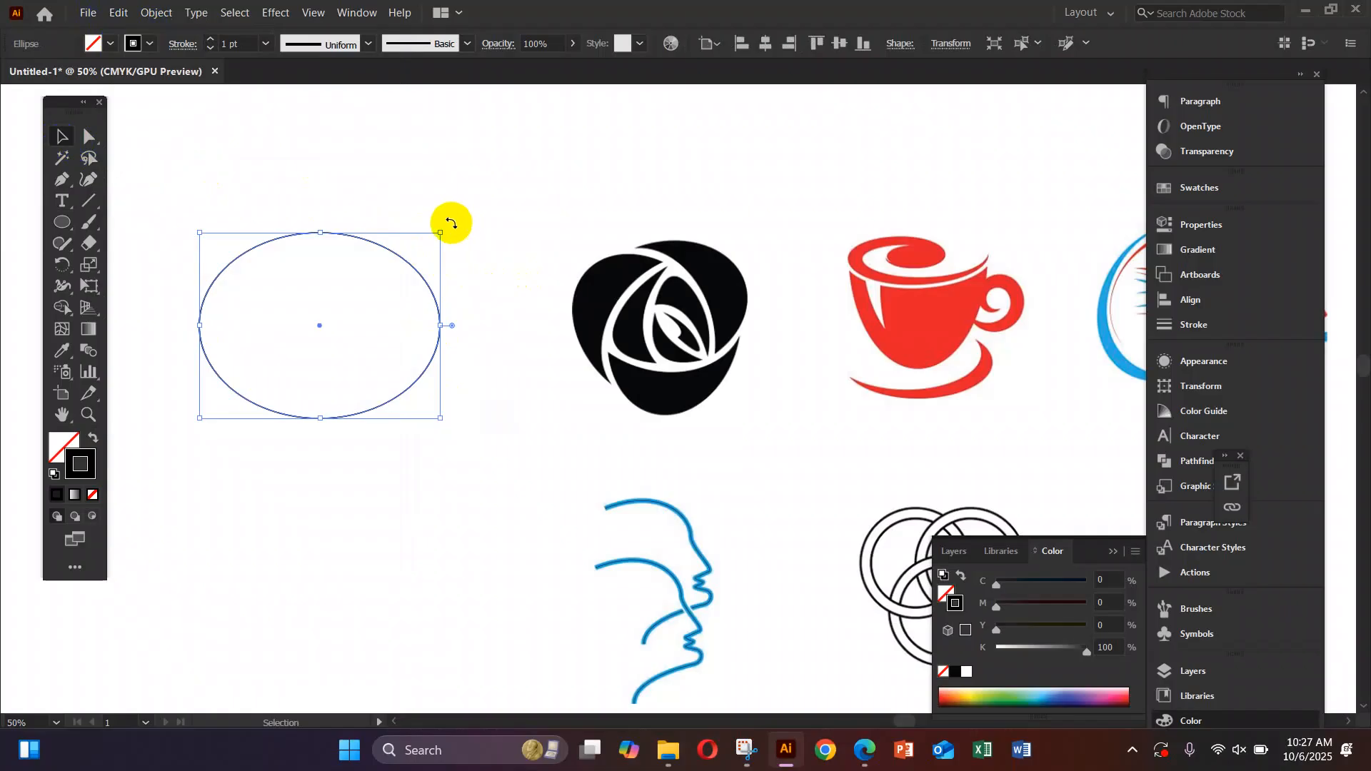
pyautogui.moveTo(445, 223); pyautogui.dragTo(426, 424)
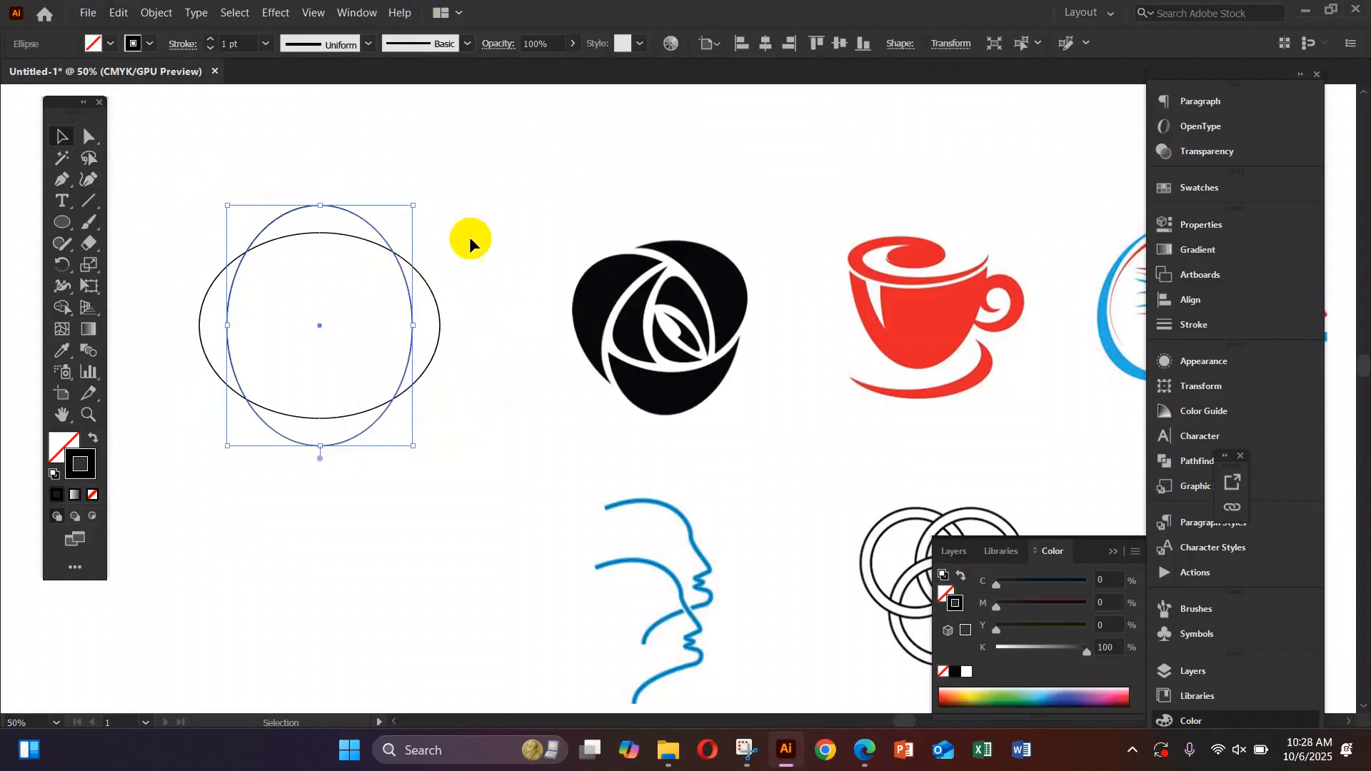
# Select both ellipses and align them to their left and bottom edges.
pyautogui.moveTo(466, 214); pyautogui.dragTo(315, 305)
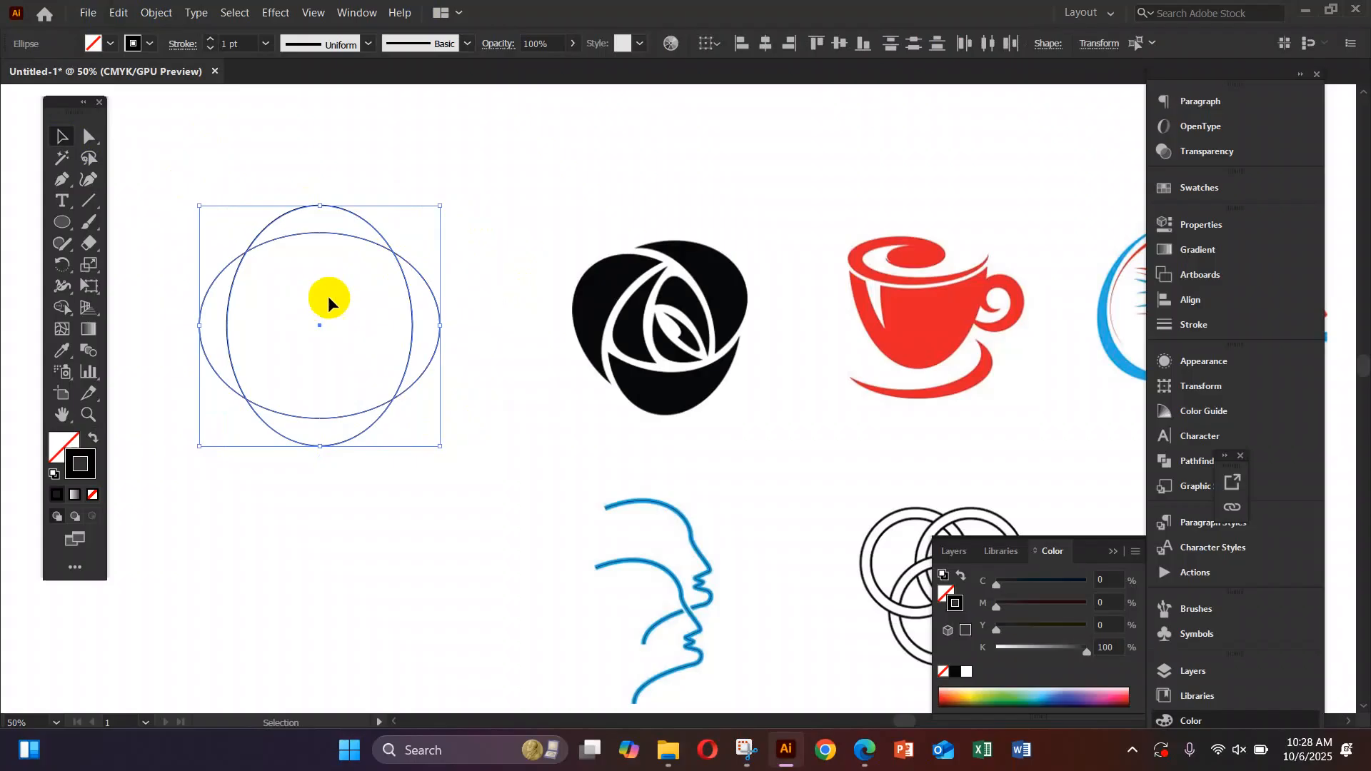
pyautogui.click(743, 45)
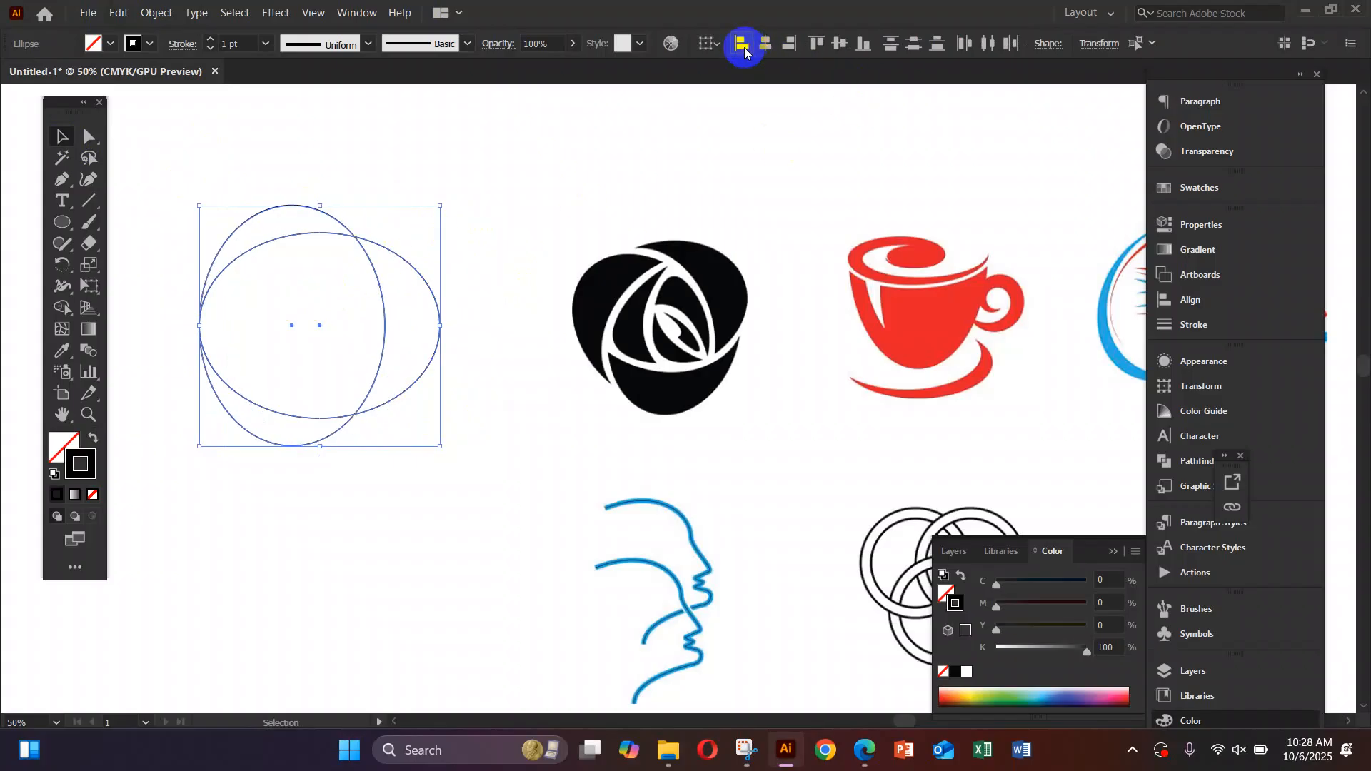
pyautogui.click(865, 46)
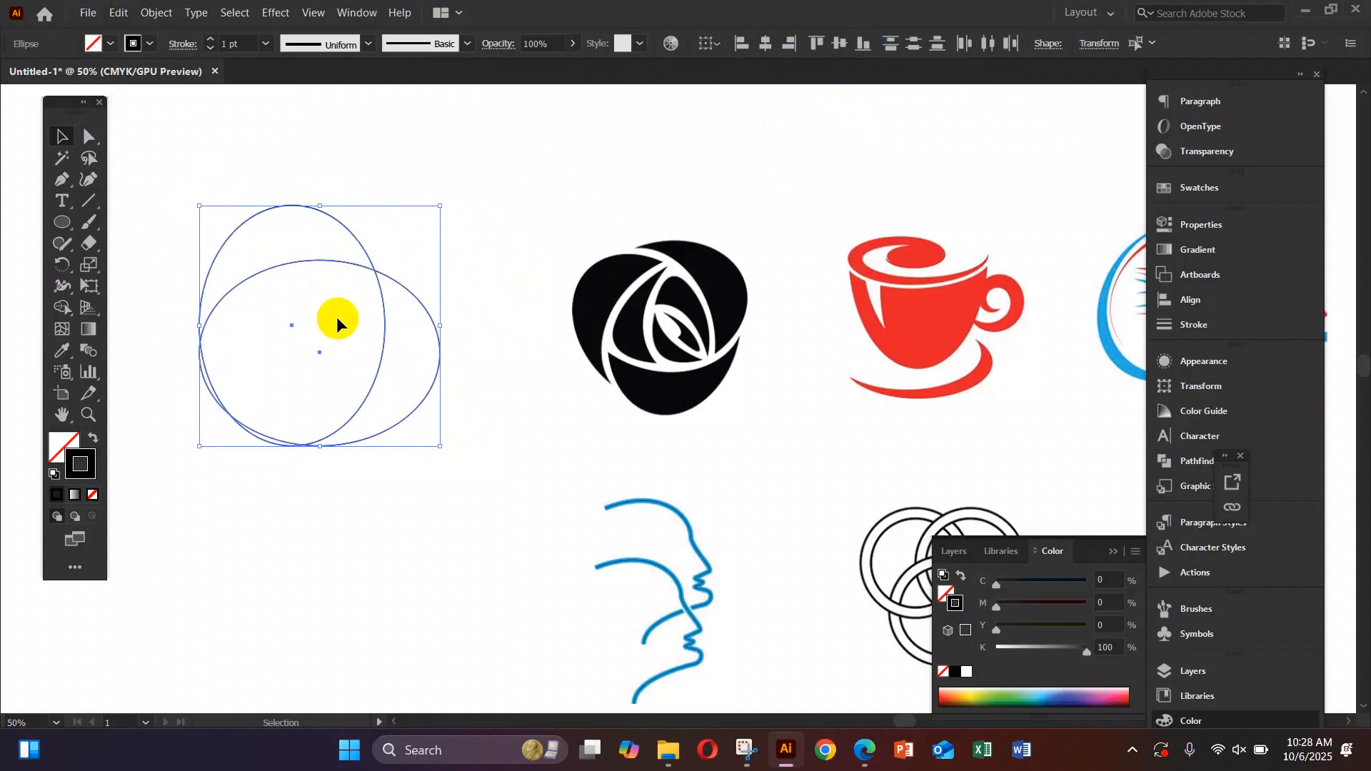
# Merge the regions inside the horizontal ellipse with Shape Builder and delete all pieces except the upper crescent.
pyautogui.moveTo(422, 140); pyautogui.dragTo(256, 359)
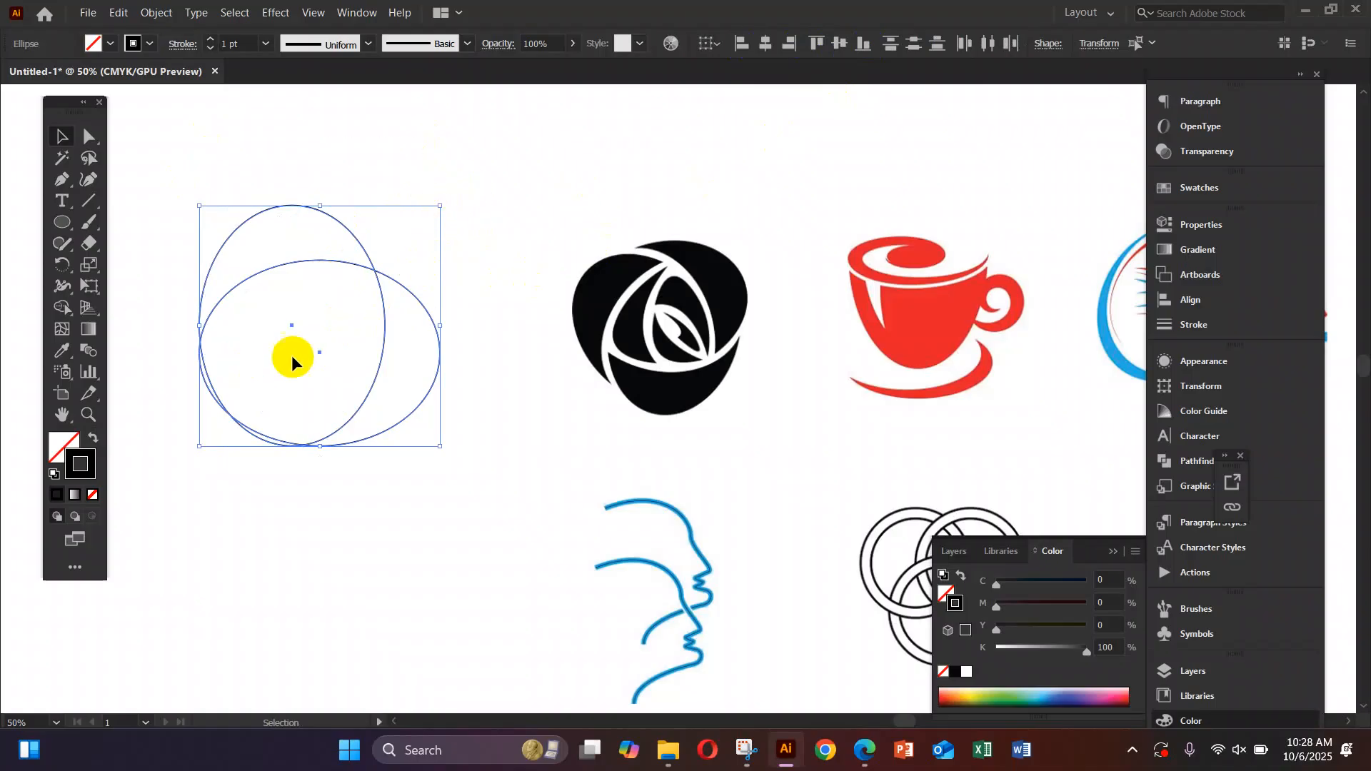
pyautogui.click(62, 307)
pyautogui.moveTo(303, 362); pyautogui.dragTo(384, 413)
pyautogui.click(63, 137)
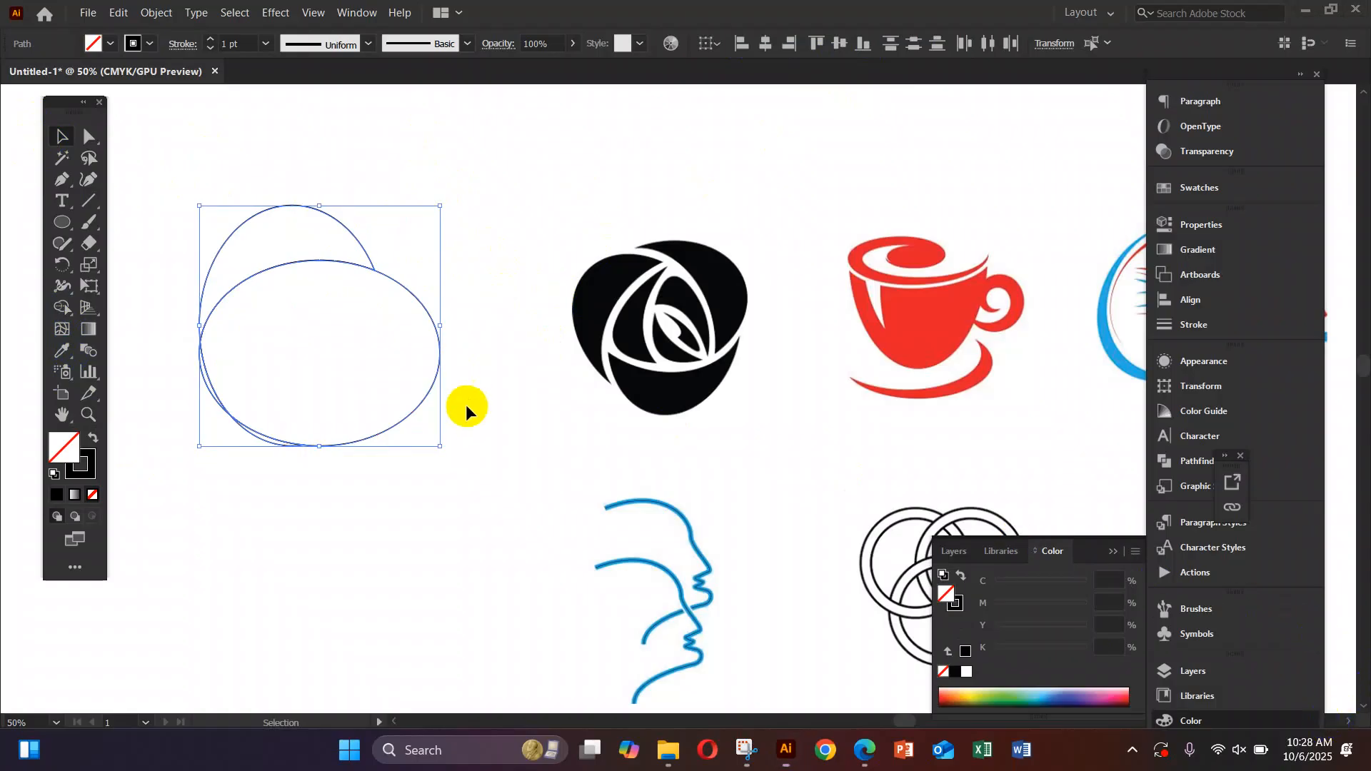
pyautogui.click(461, 460)
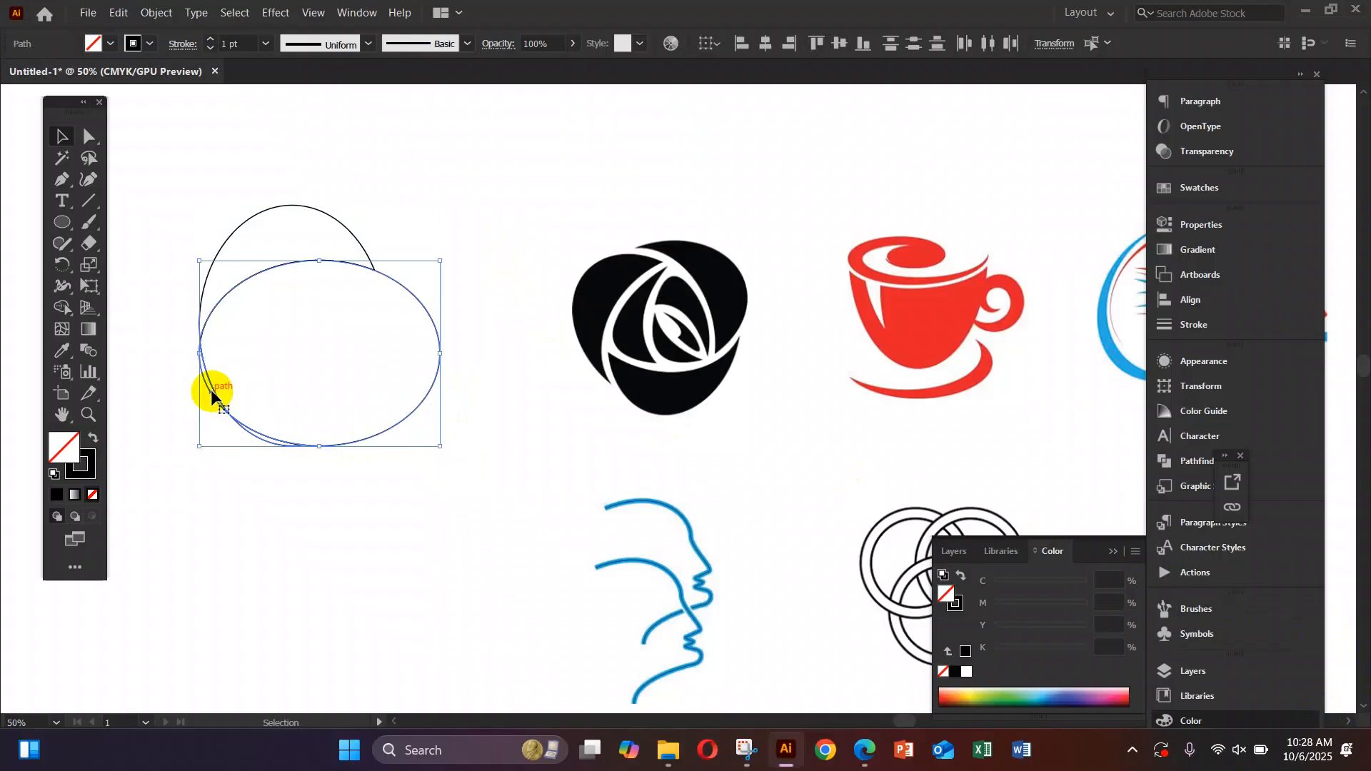
pyautogui.press('Delete')
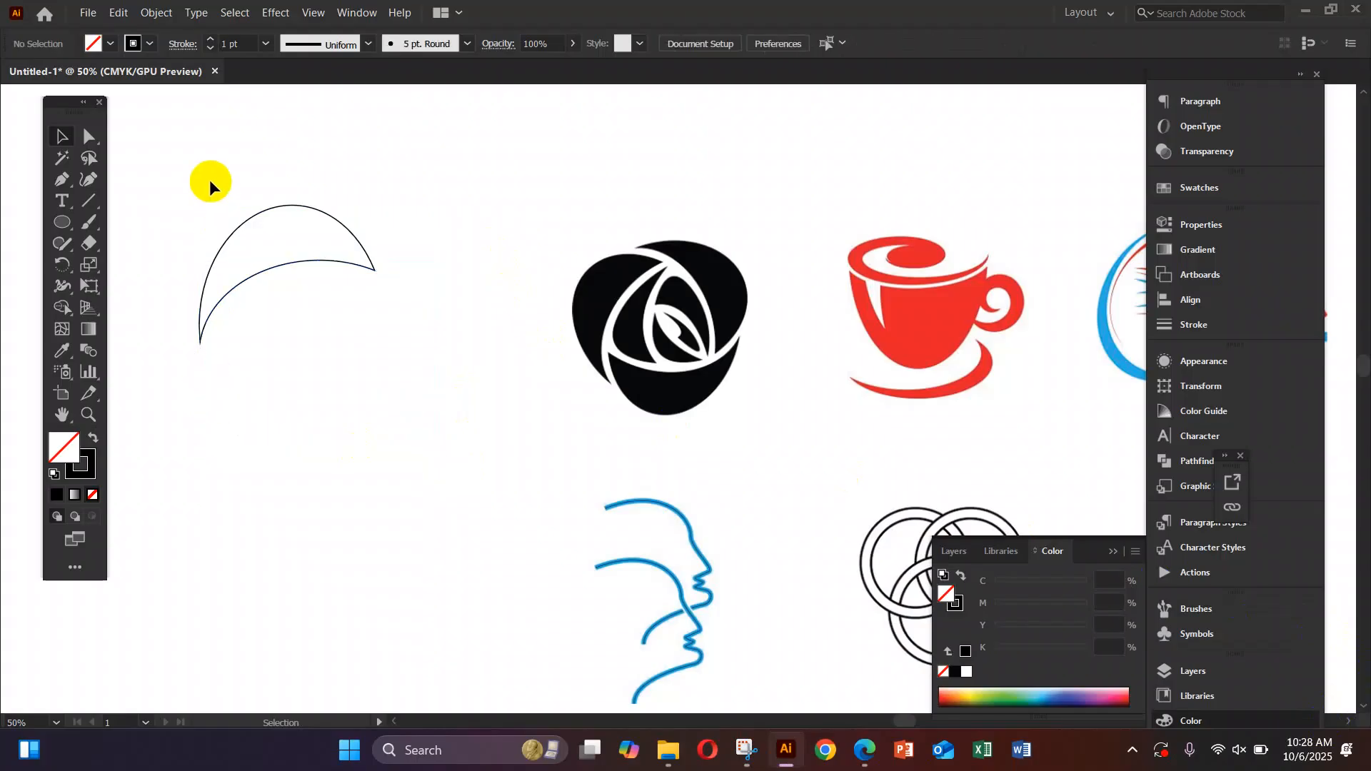
# Give the crescent a black fill with no stroke and scale it down slightly.
pyautogui.moveTo(315, 155)
pyautogui.mouseDown()
pyautogui.moveTo(390, 326)
pyautogui.moveTo(581, 389)
pyautogui.mouseUp()
pyautogui.click(92, 437)
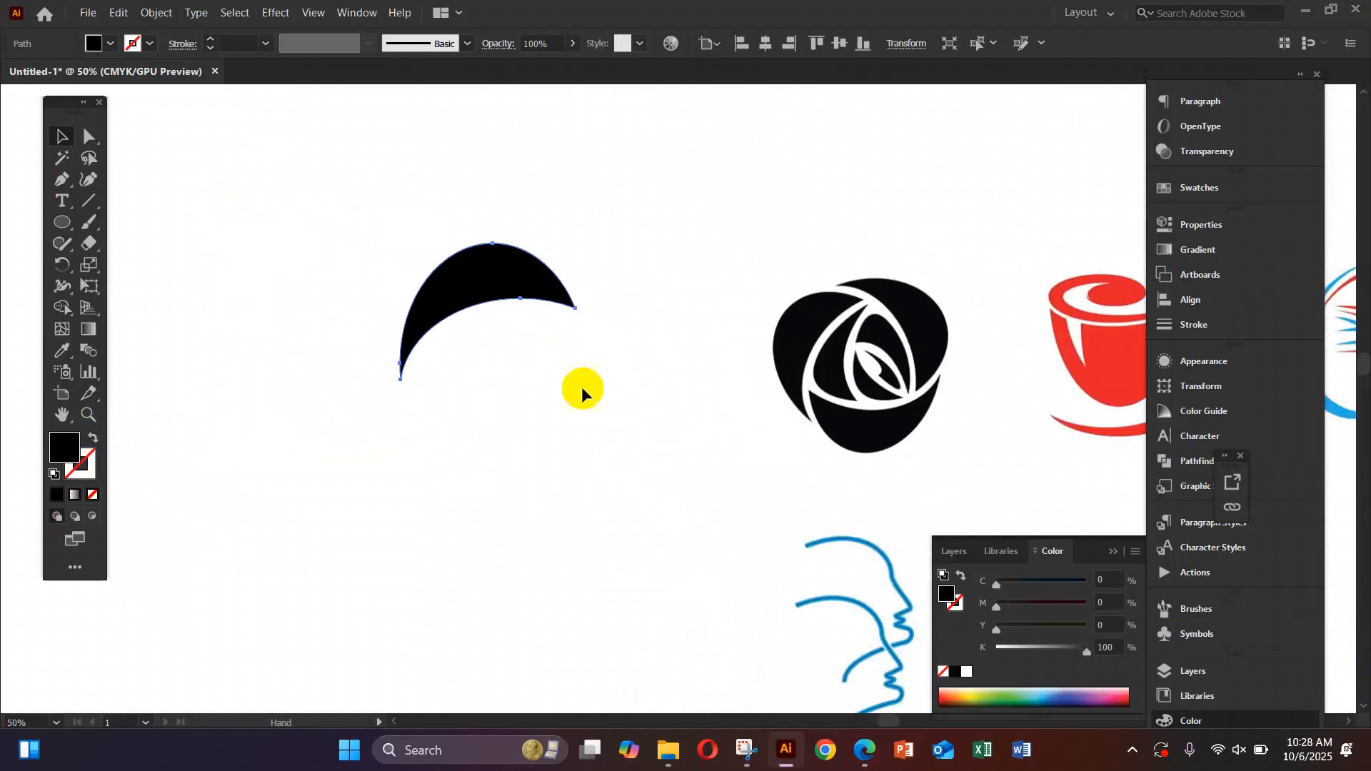
pyautogui.moveTo(578, 244); pyautogui.dragTo(550, 263)
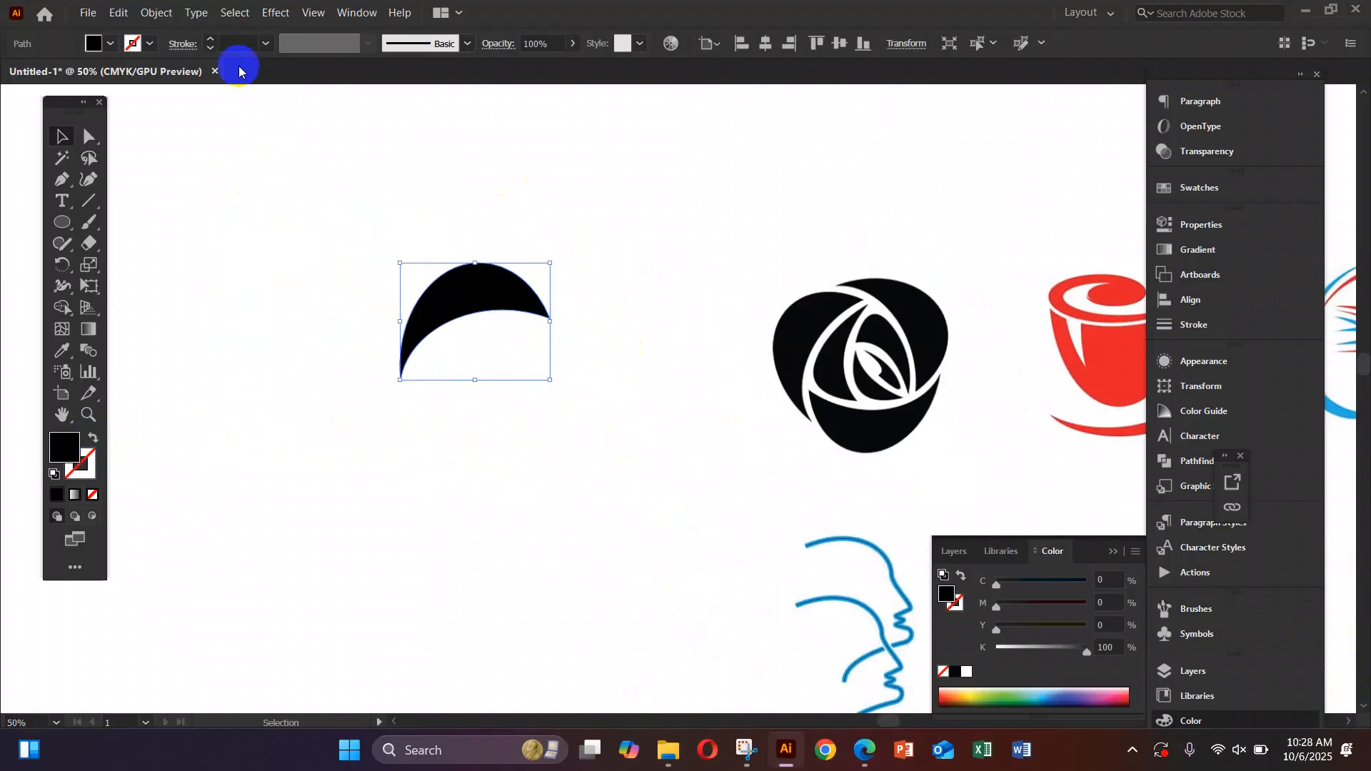
# Try a Transform effect on the crescent with a 120° rotation, 2 copies and a bottom-right reference point, and undo it.
pyautogui.click(270, 13)
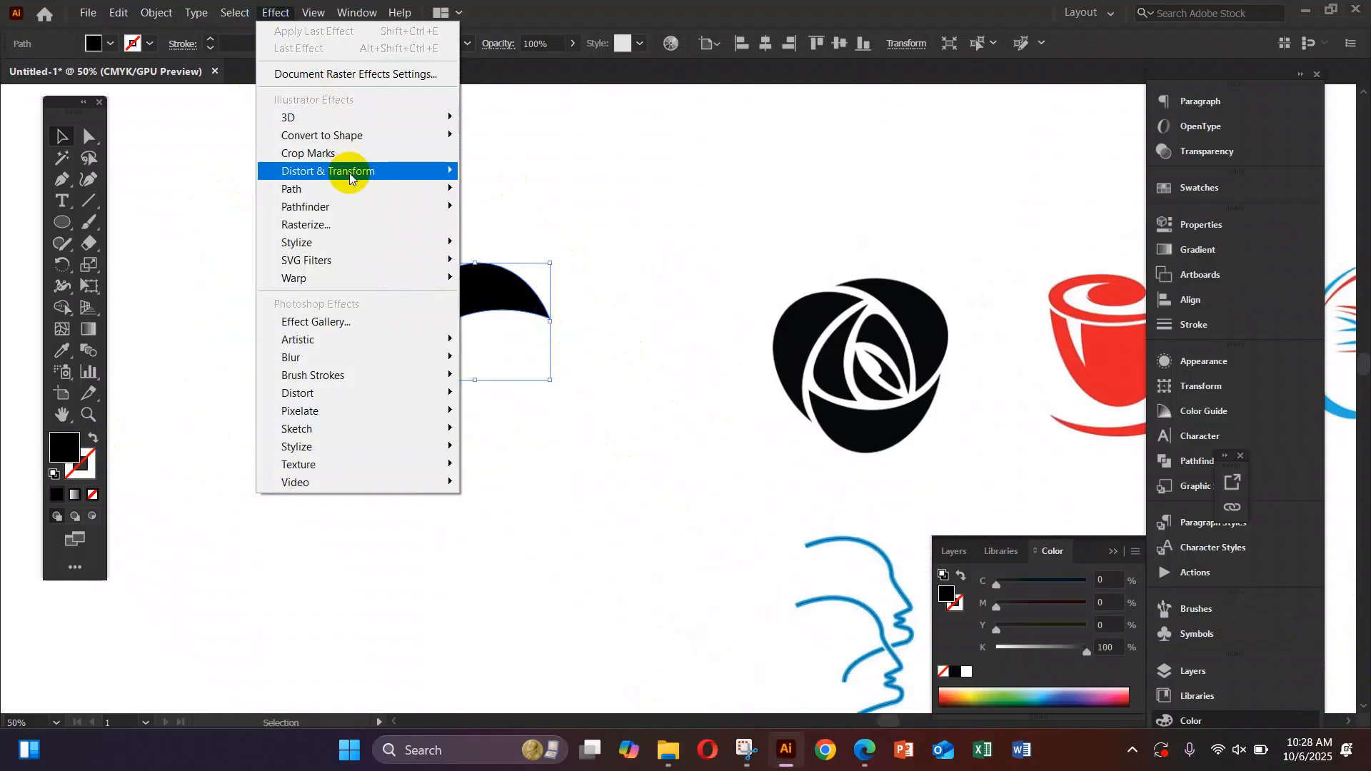
pyautogui.moveTo(350, 176)
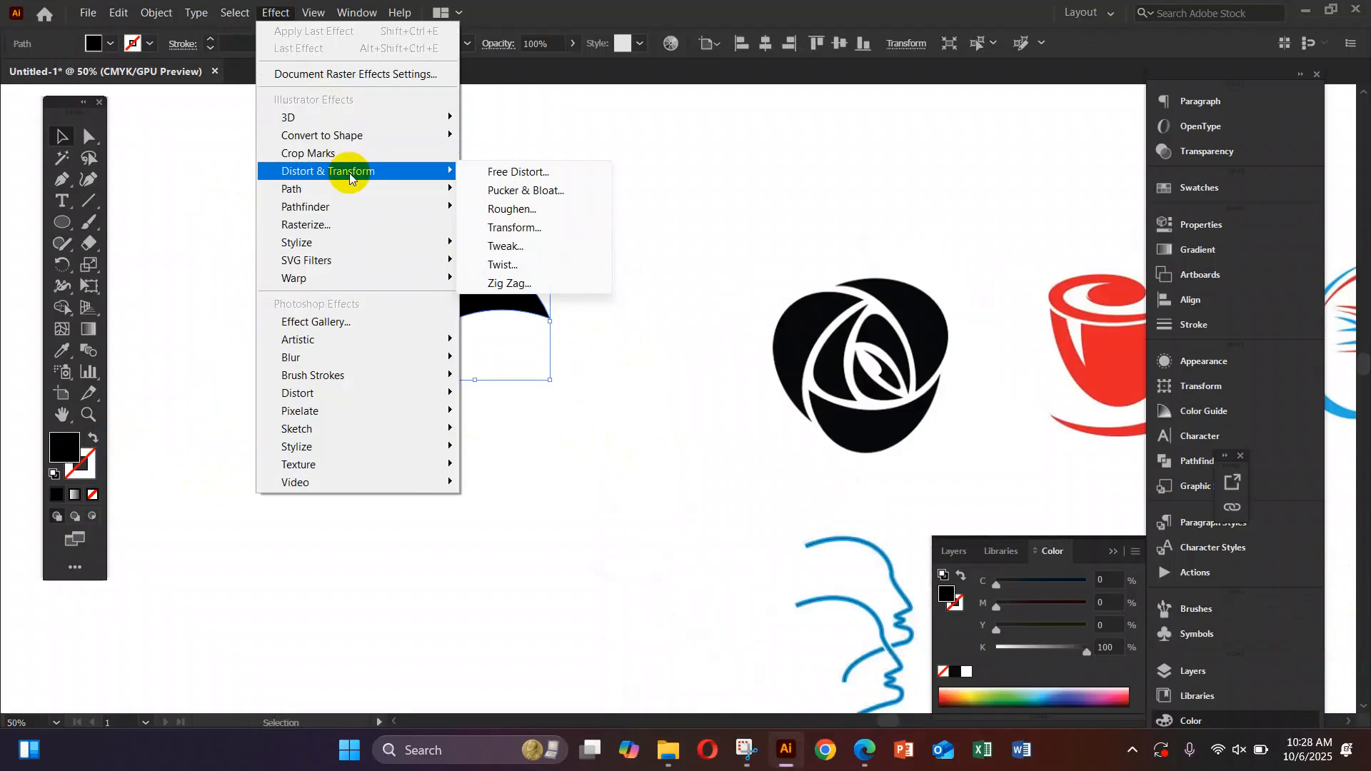
pyautogui.click(521, 228)
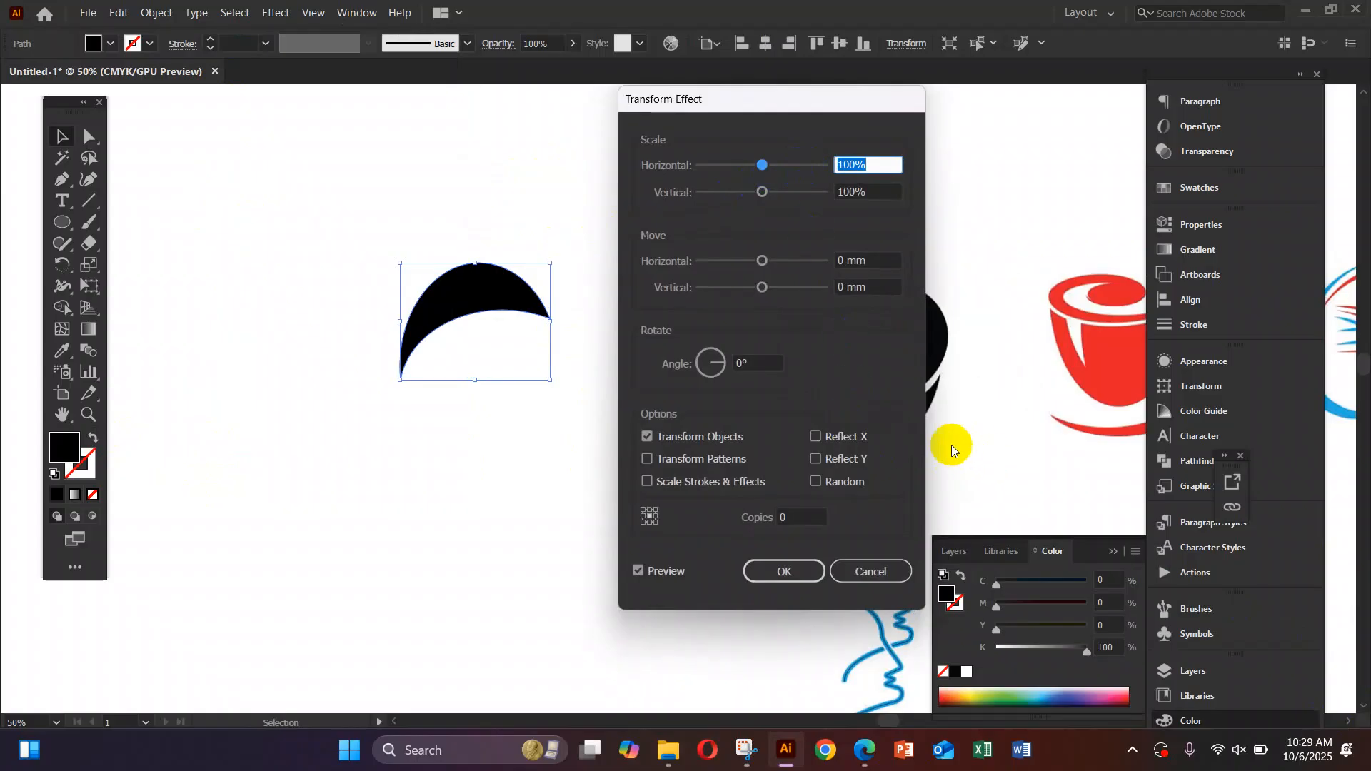
pyautogui.moveTo(828, 108); pyautogui.dragTo(1129, 161)
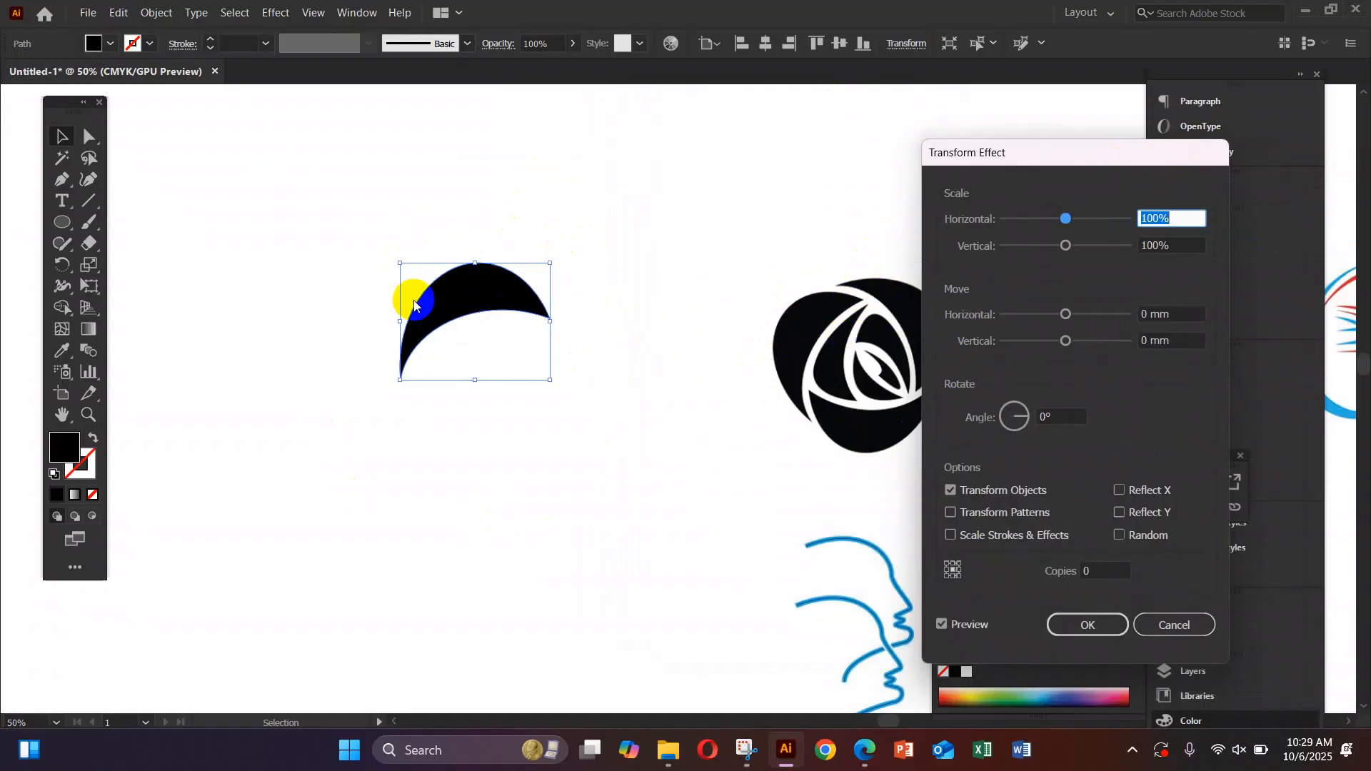
pyautogui.moveTo(1035, 148); pyautogui.dragTo(1104, 134)
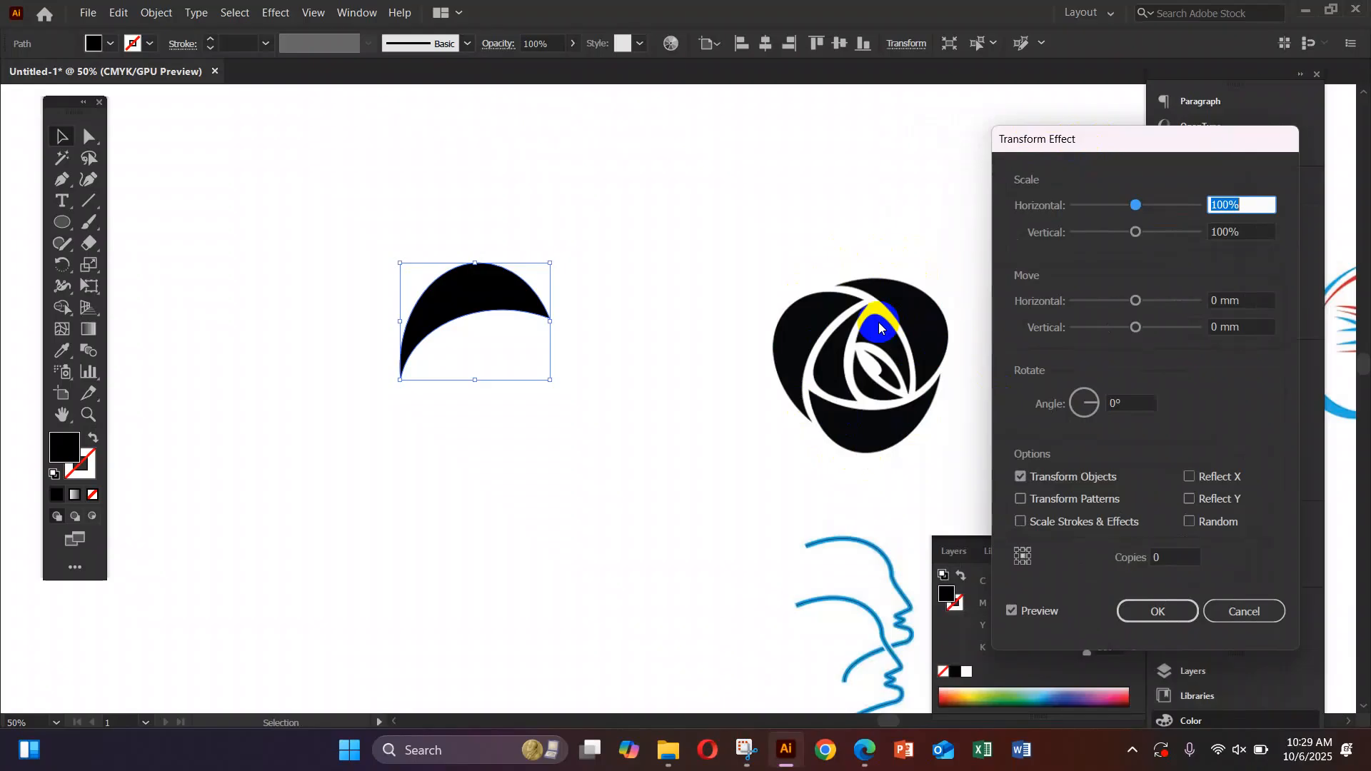
pyautogui.moveTo(1169, 138); pyautogui.dragTo(1058, 104)
pyautogui.click(1021, 366)
pyautogui.write('12')
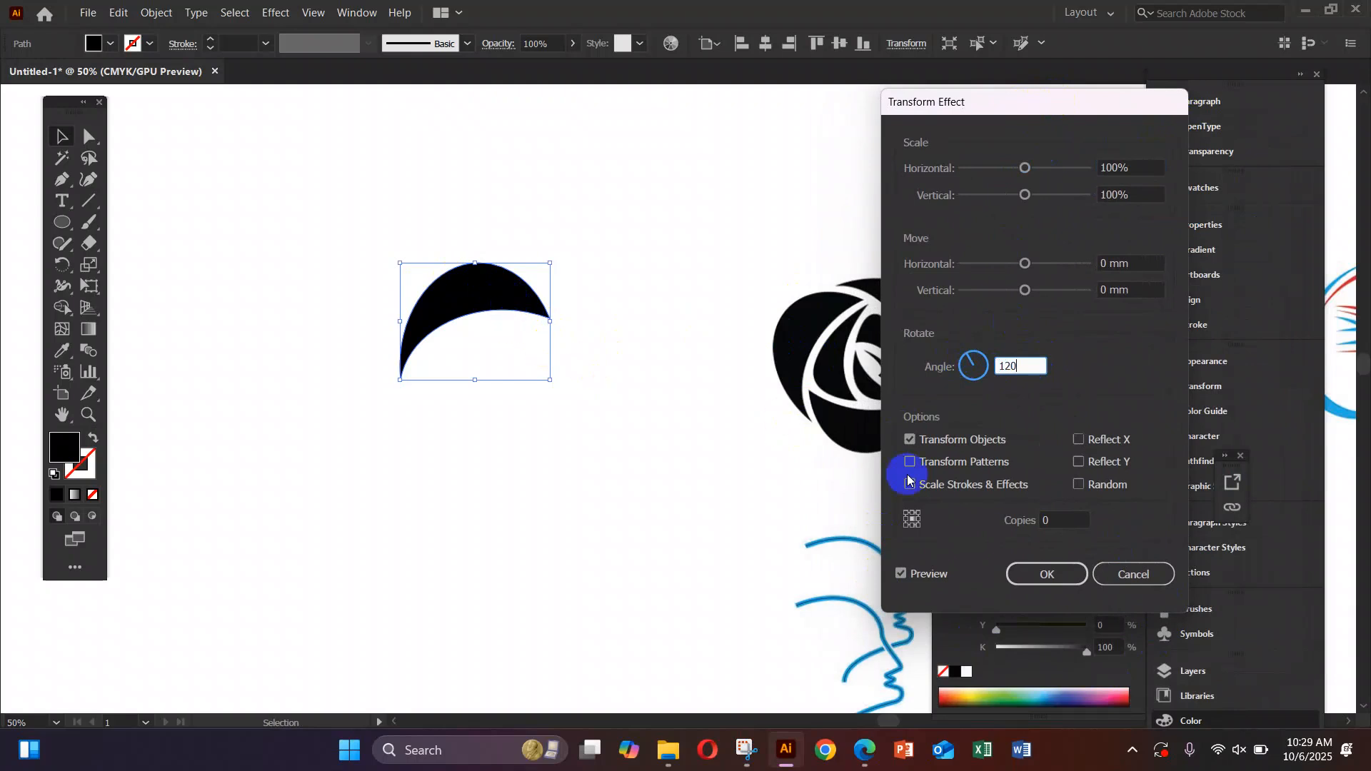
pyautogui.press('Tab')
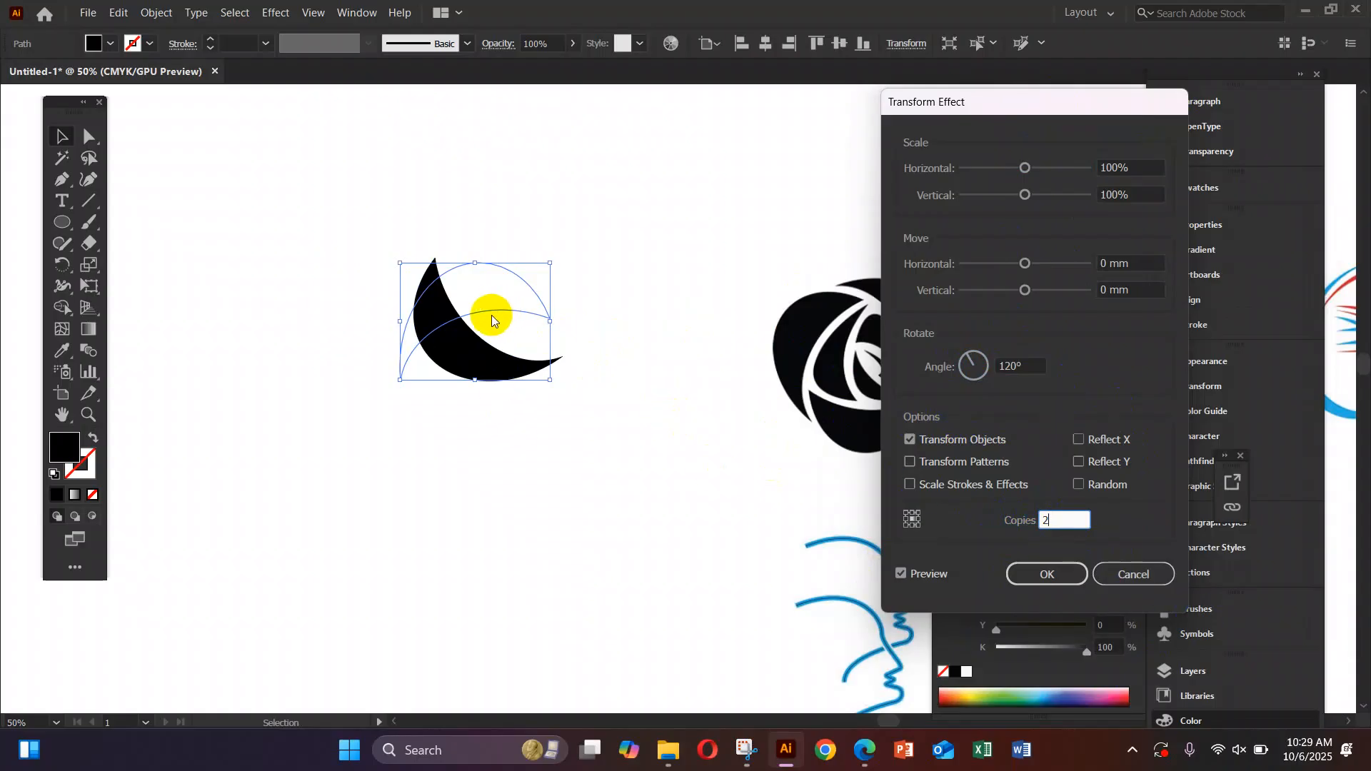
pyautogui.click(915, 524)
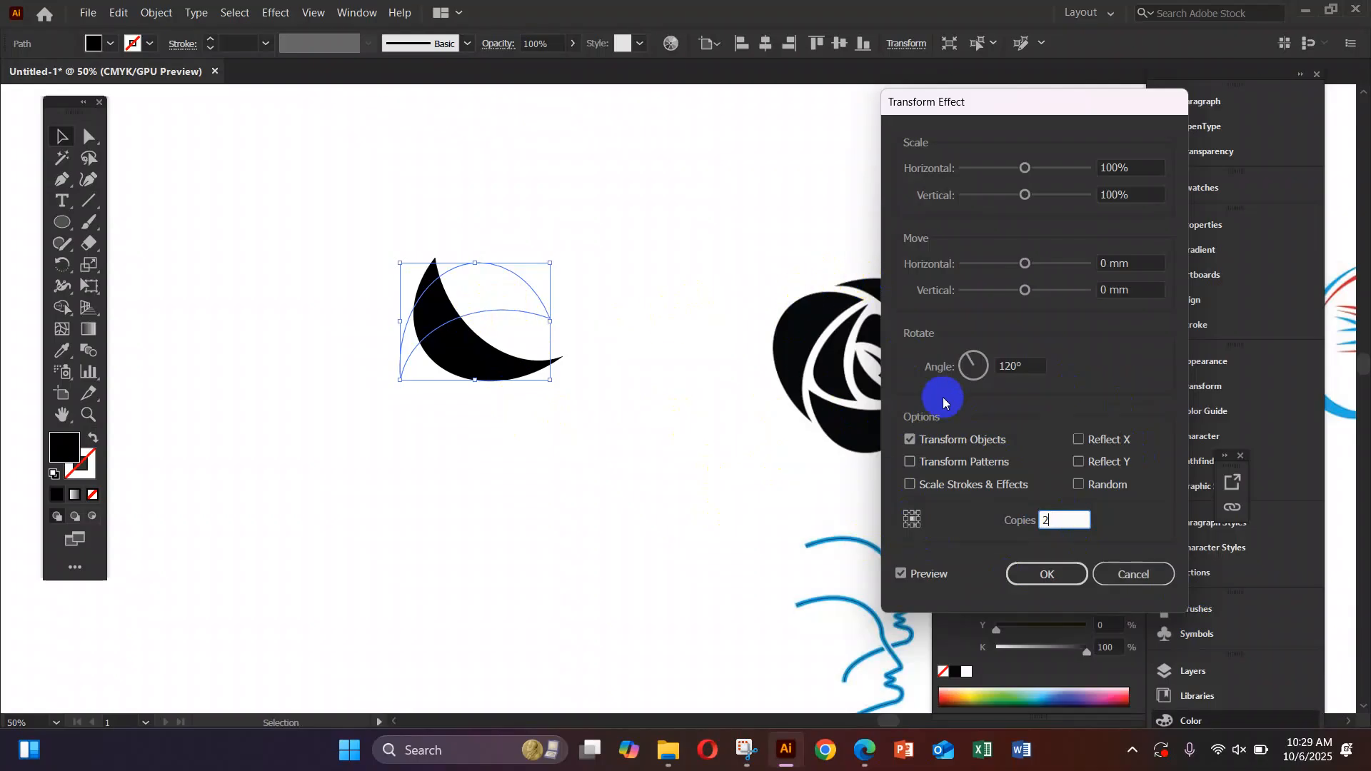
pyautogui.click(919, 527)
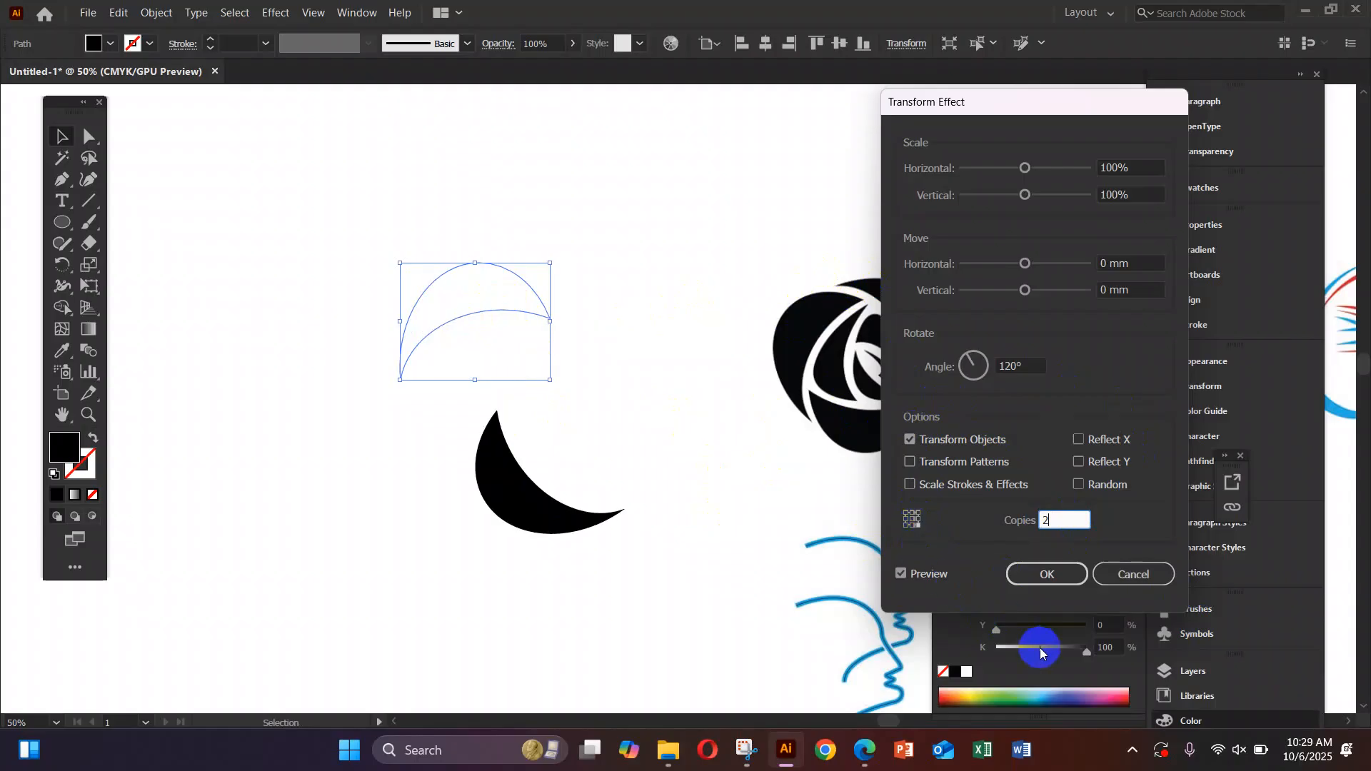
pyautogui.click(1030, 580)
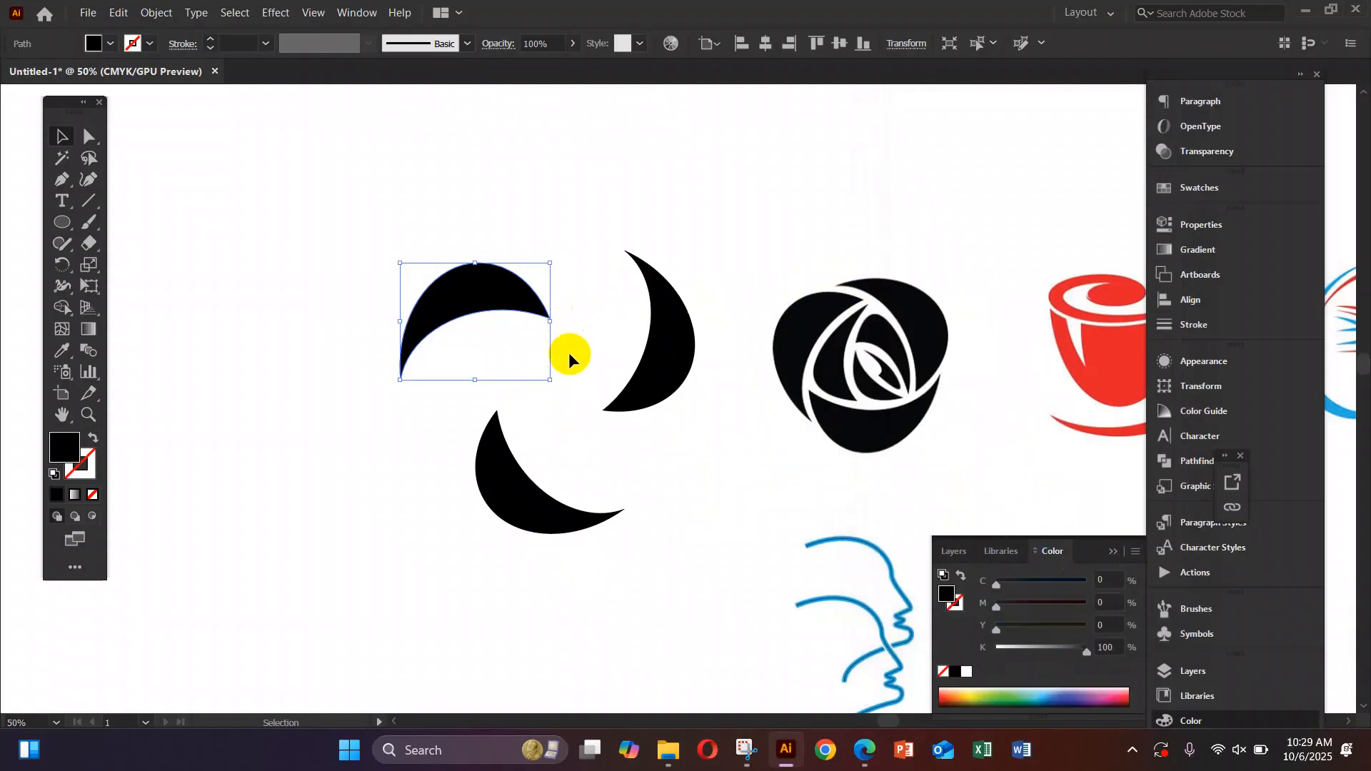
pyautogui.hotkey('ctrl', 'z')
# Apply a Transform effect to the black crescent, rotating 120° with 2 copies about its bottom-right reference point.
pyautogui.click(483, 307)
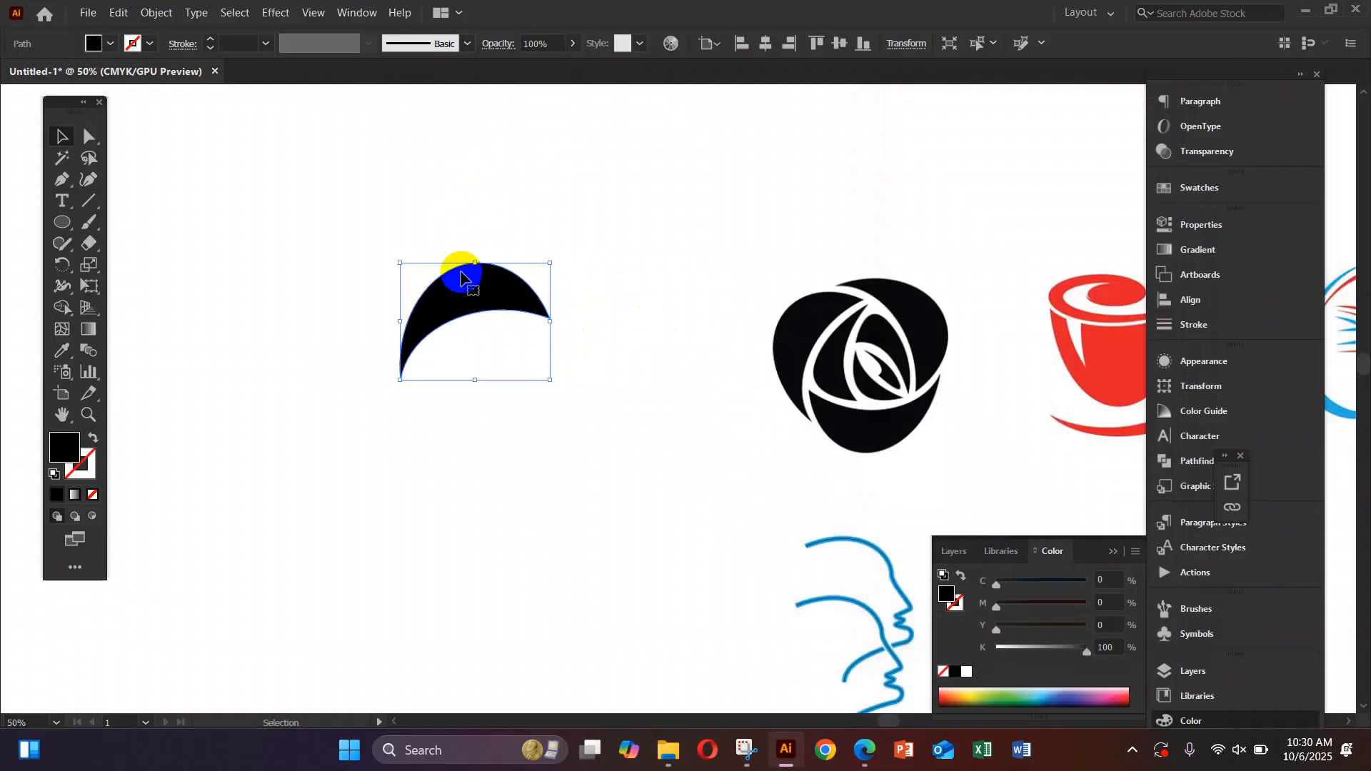
pyautogui.click(265, 15)
pyautogui.moveTo(352, 170)
pyautogui.click(572, 228)
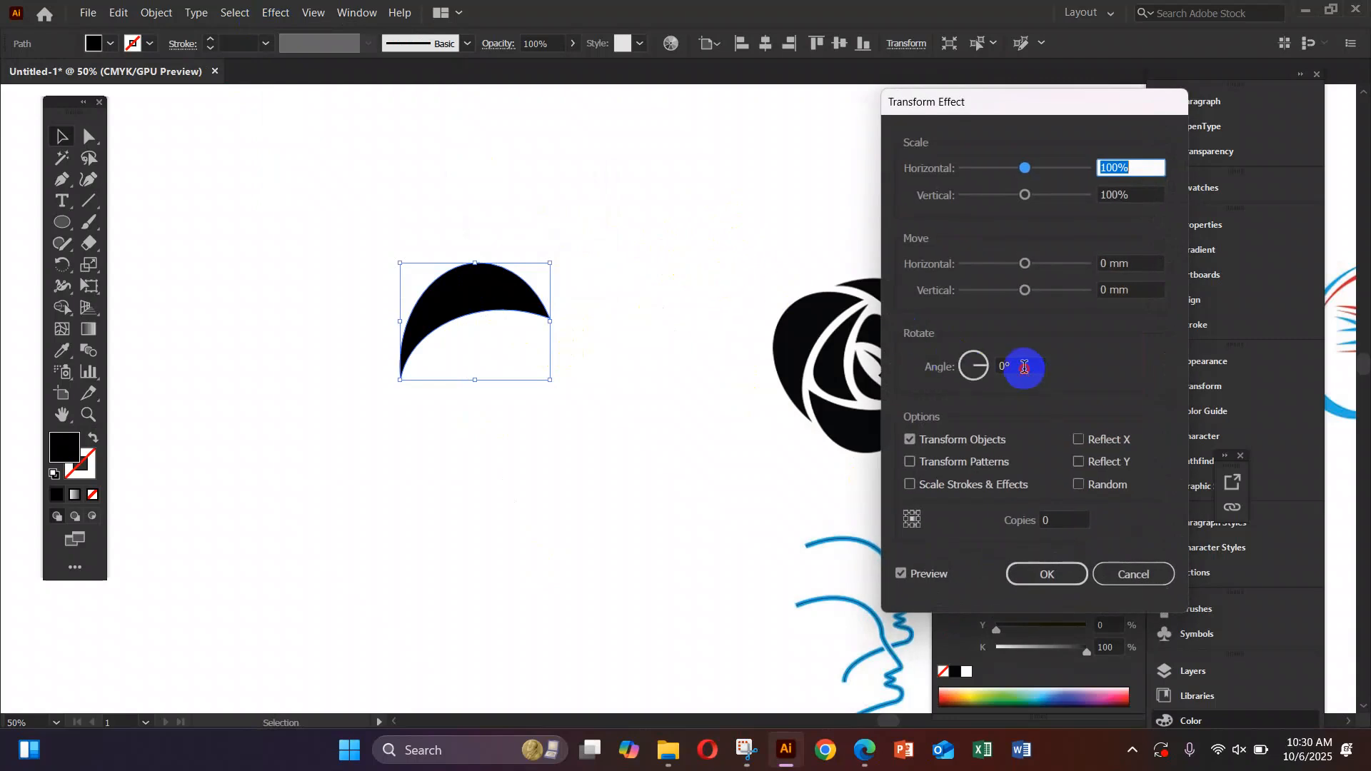
pyautogui.moveTo(1024, 369); pyautogui.dragTo(969, 357)
pyautogui.write('120')
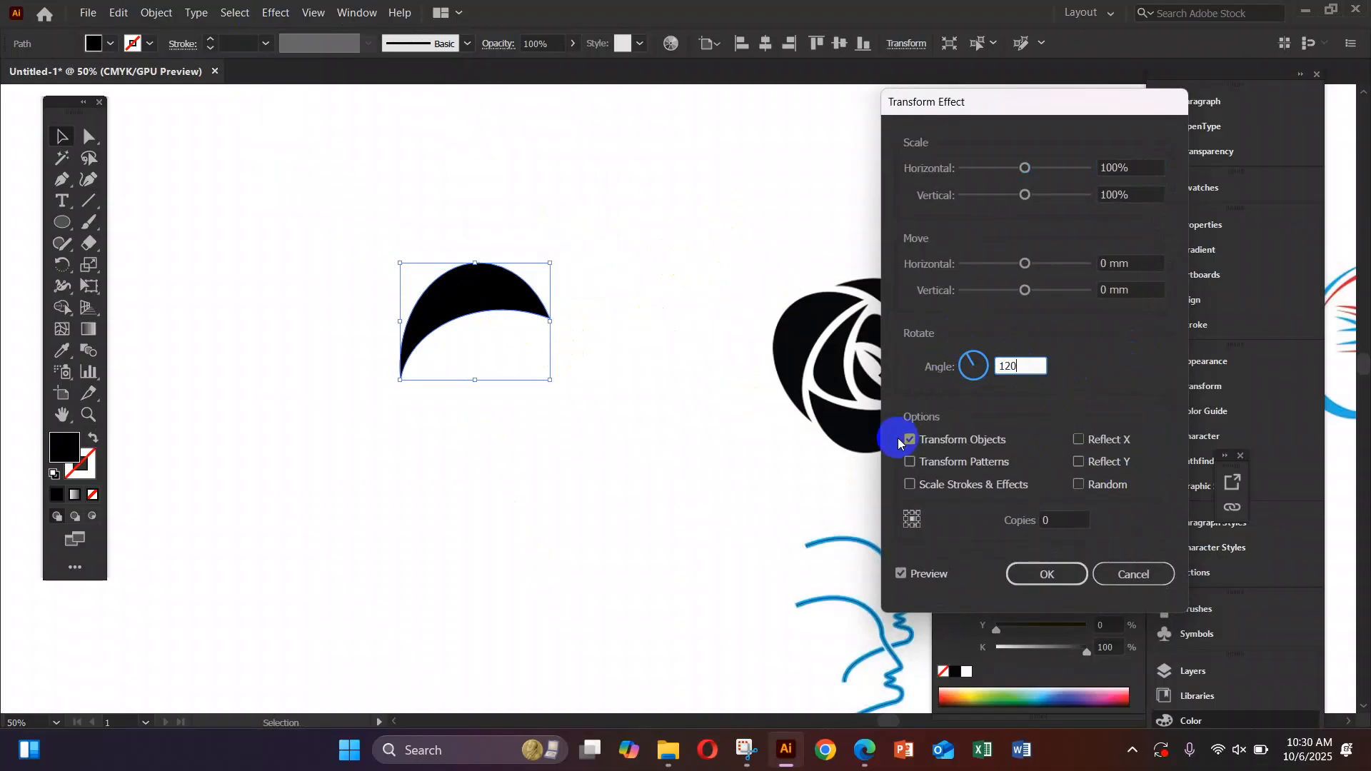
pyautogui.click(1043, 523)
pyautogui.write('2')
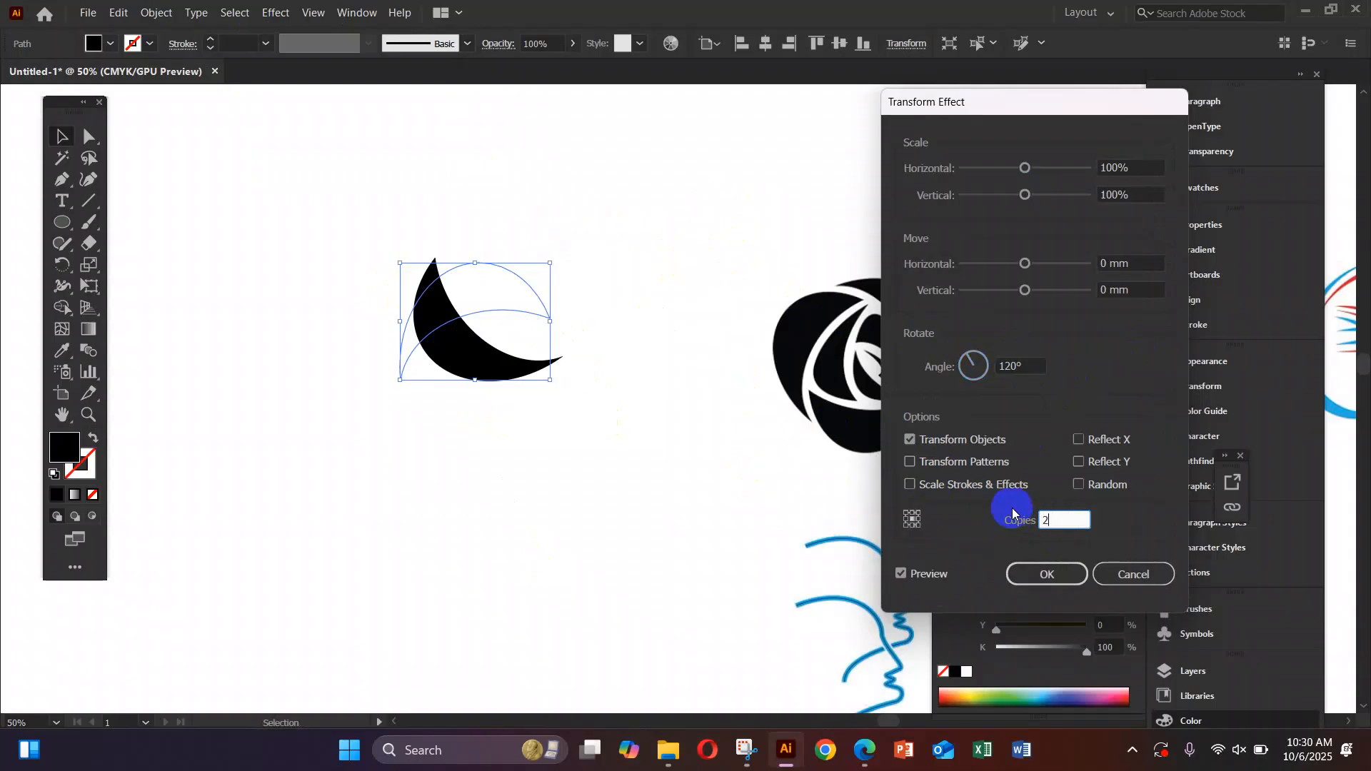
pyautogui.click(920, 527)
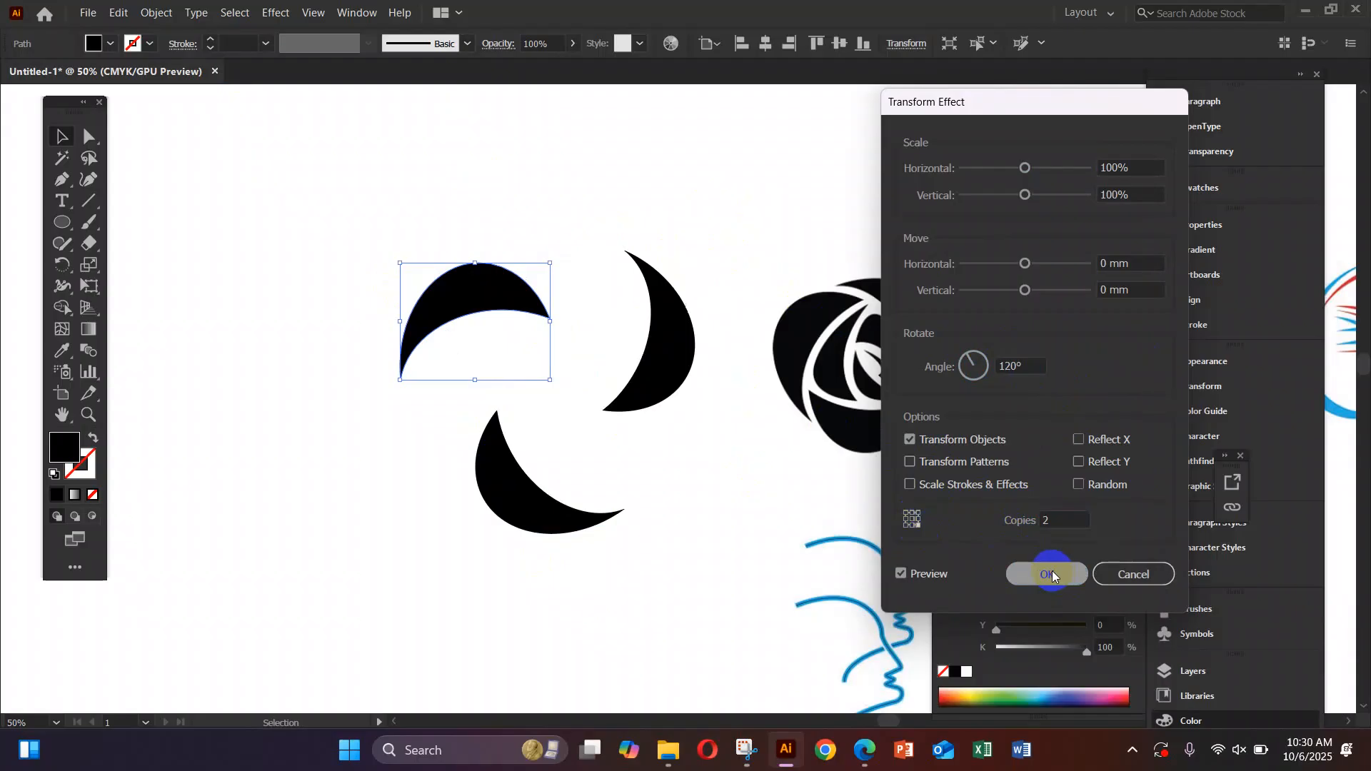
pyautogui.click(1054, 572)
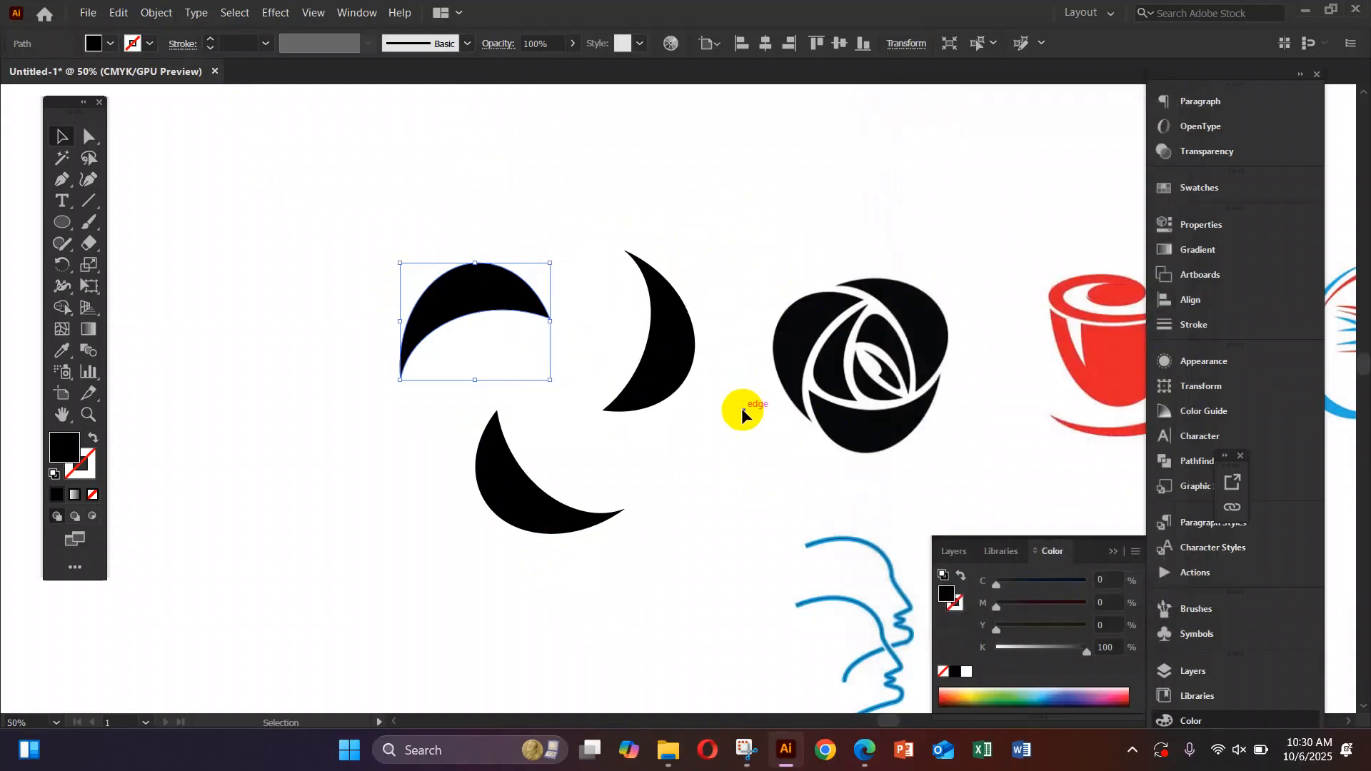
# Try enlarging the crescent together with its live copies, and undo the scaling.
pyautogui.click(171, 13)
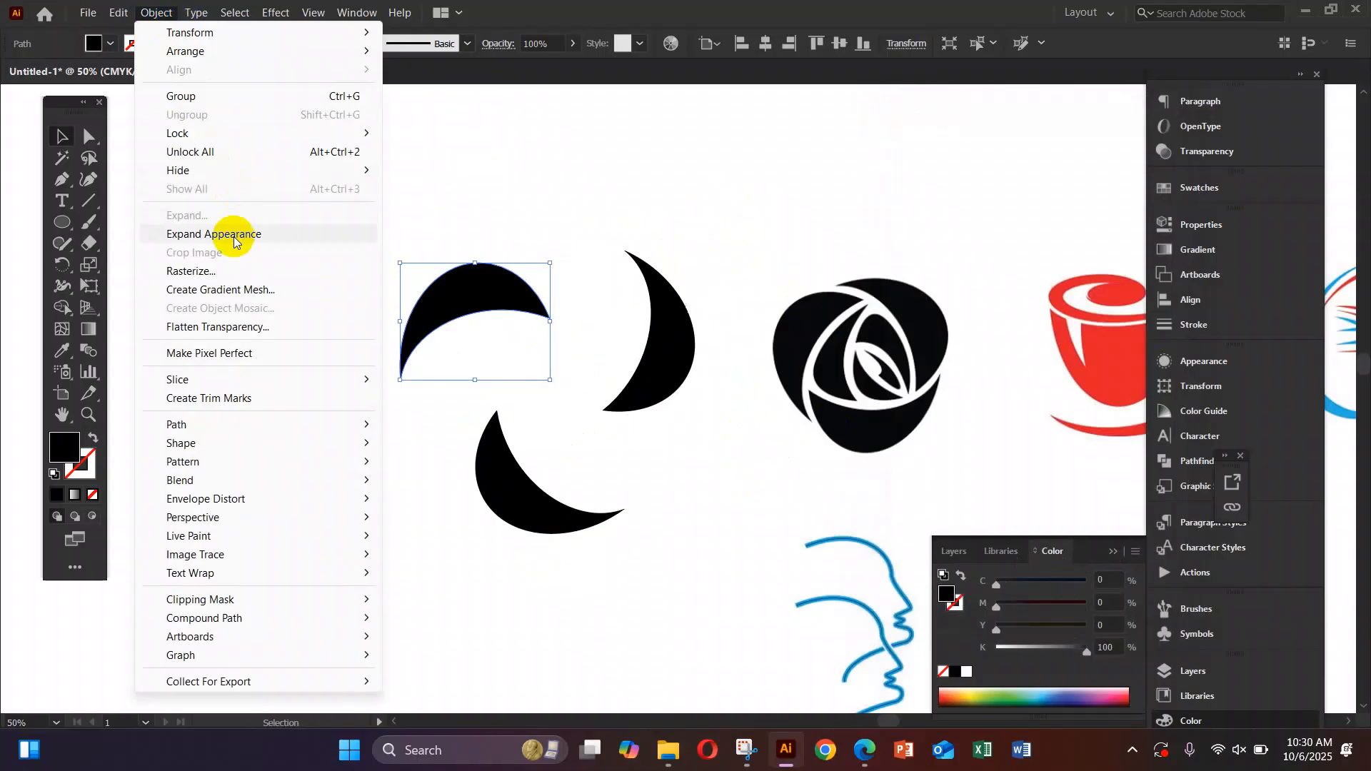
pyautogui.click(669, 212)
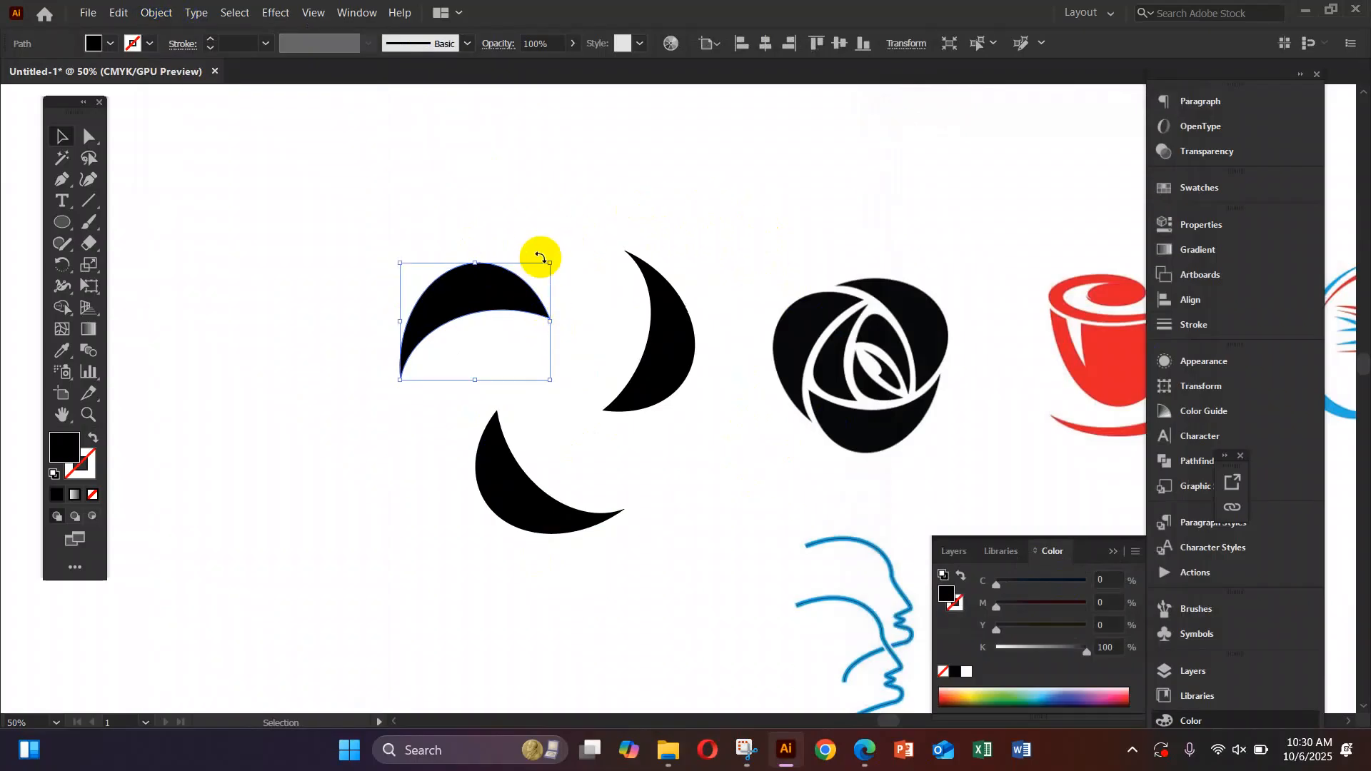
pyautogui.moveTo(557, 258); pyautogui.dragTo(665, 189)
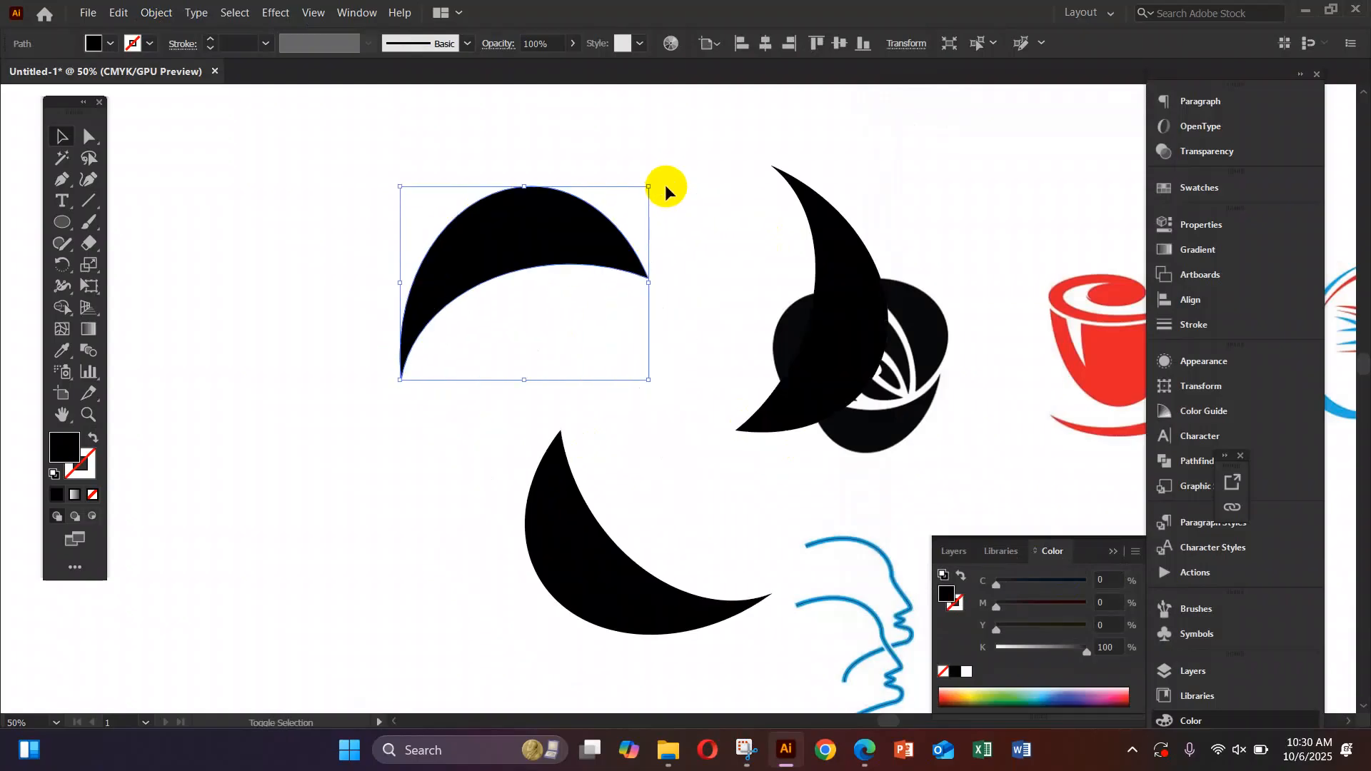
pyautogui.hotkey('ctrl', 'z')
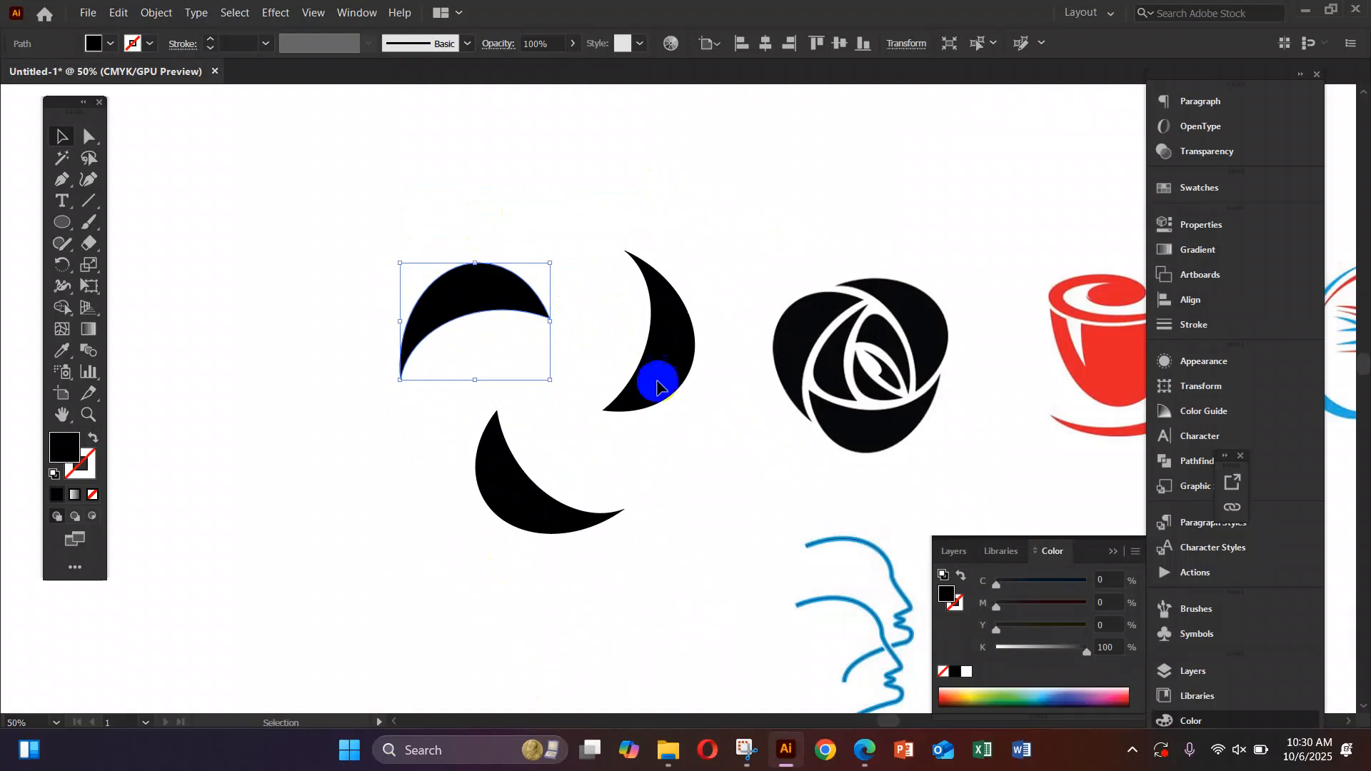
# Expand the appearance of the transformed crescent and ungroup the three resulting shapes.
pyautogui.click(156, 12)
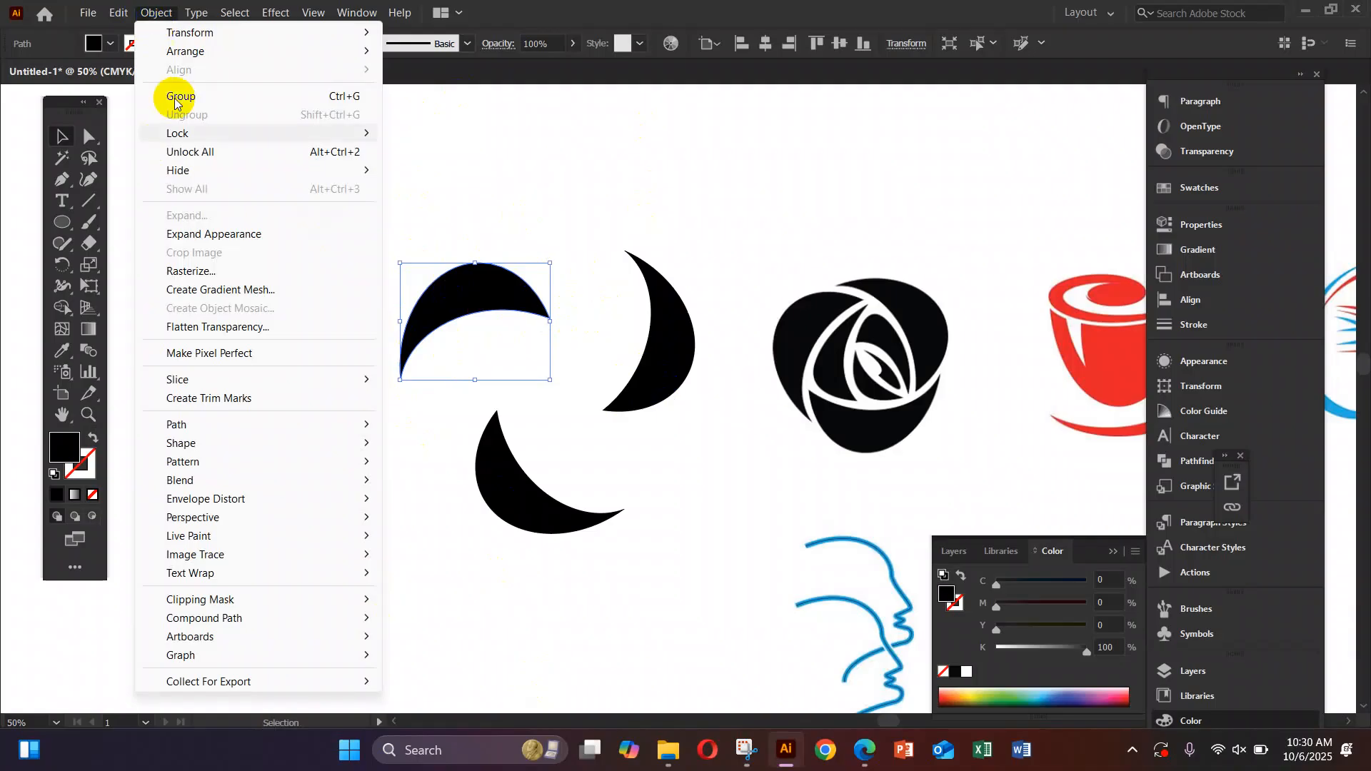
pyautogui.click(236, 234)
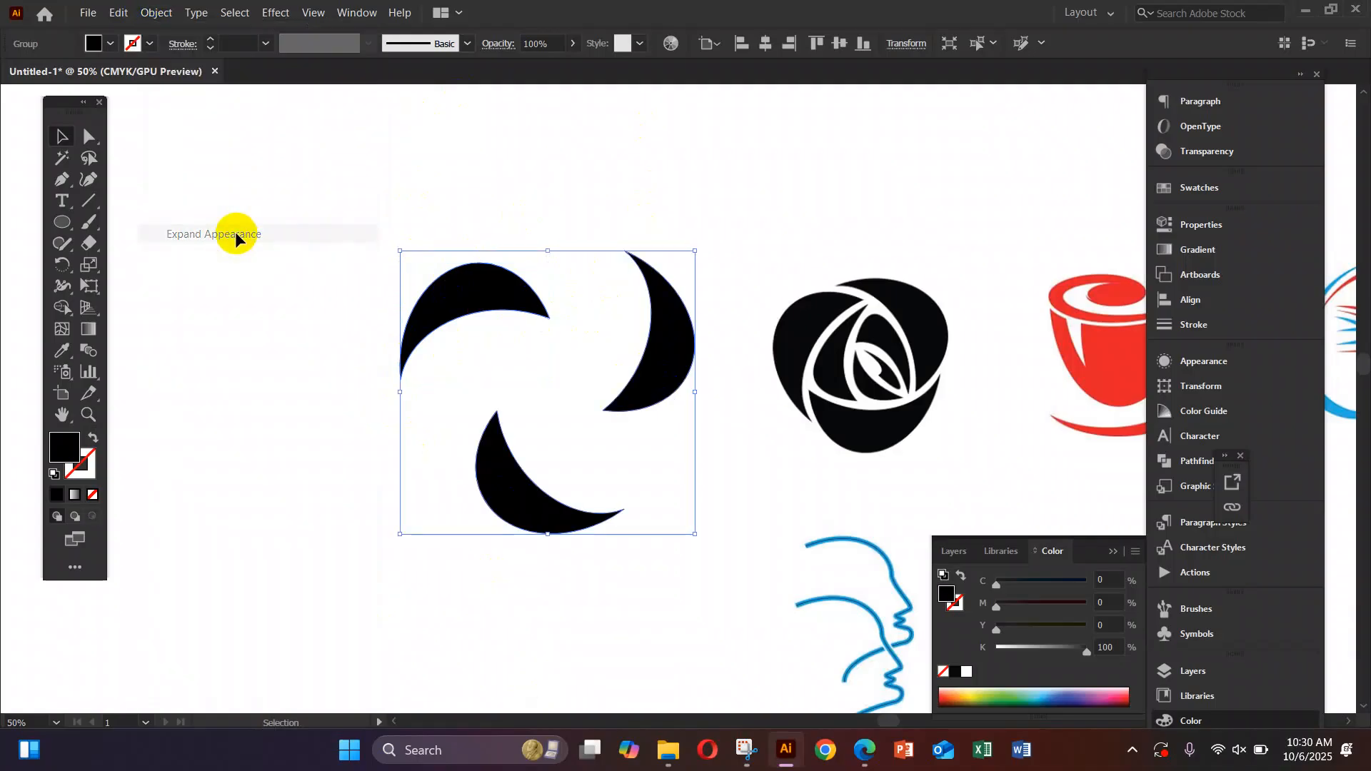
pyautogui.rightClick(573, 352)
pyautogui.click(624, 495)
pyautogui.click(686, 514)
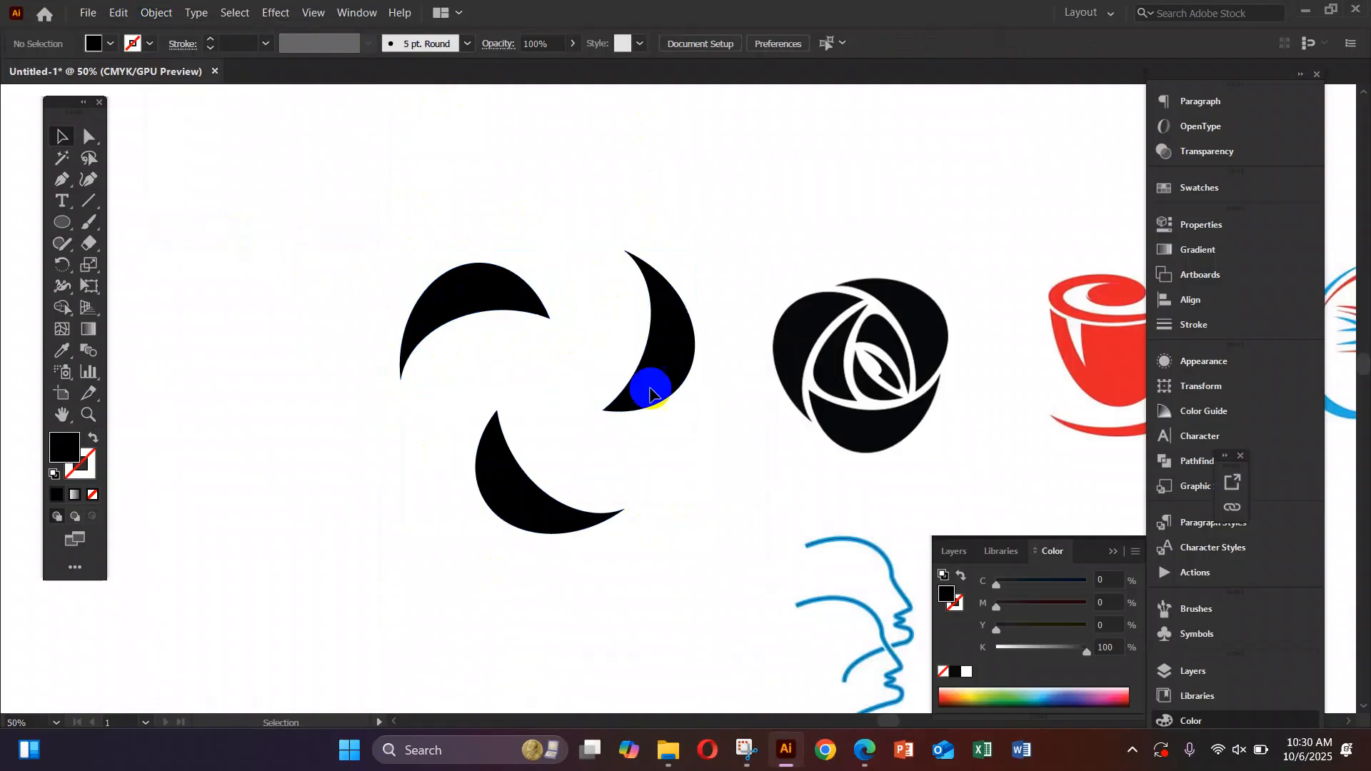
# Move the right and lower crescents in beside the upper one and nudge the lower one to form a ring with narrow gaps.
pyautogui.moveTo(655, 342); pyautogui.dragTo(578, 357)
pyautogui.moveTo(516, 494); pyautogui.dragTo(452, 429)
pyautogui.press('Down')
pyautogui.press('Down')
pyautogui.press('Down')
pyautogui.press('Down')
pyautogui.press('Left')
pyautogui.press('Left')
pyautogui.press('Left')
pyautogui.press('Left')
pyautogui.press('Left')
pyautogui.press('Up')
pyautogui.press('Up')
pyautogui.press('Down')
pyautogui.press('Down')
pyautogui.press('Down')
pyautogui.press('Left')
pyautogui.press('Left')
pyautogui.click(64, 628)
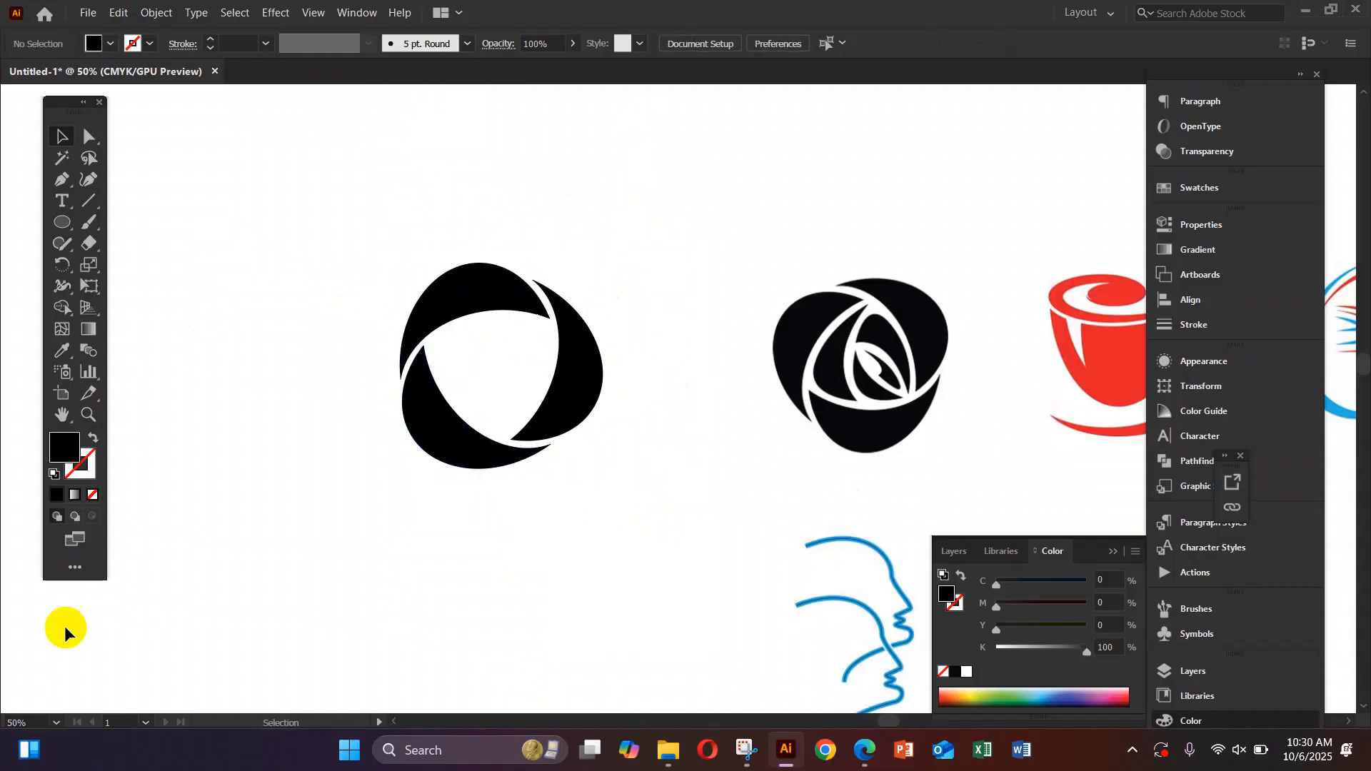
# Select all three crescents and rotate them together 45° counterclockwise to match the reference rose.
pyautogui.moveTo(361, 221); pyautogui.dragTo(726, 550)
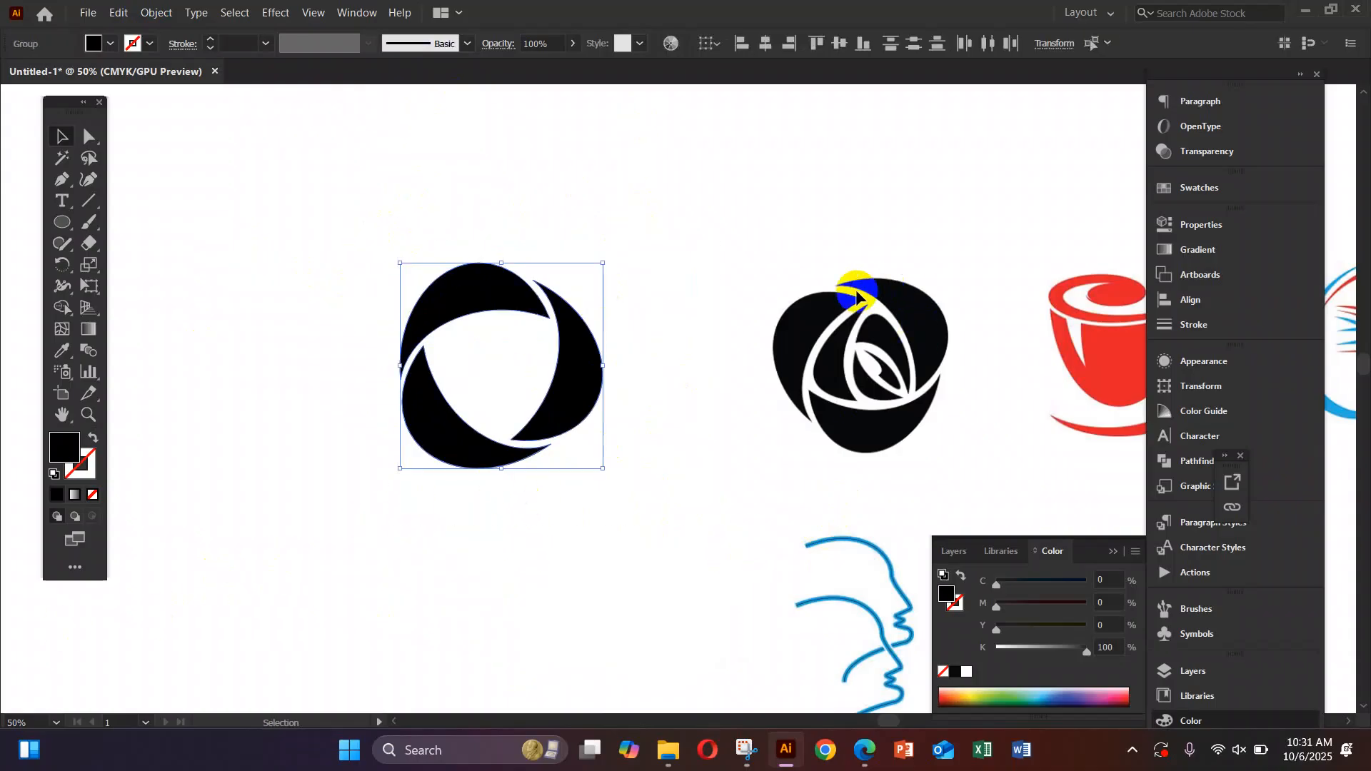
pyautogui.moveTo(610, 260); pyautogui.dragTo(508, 225)
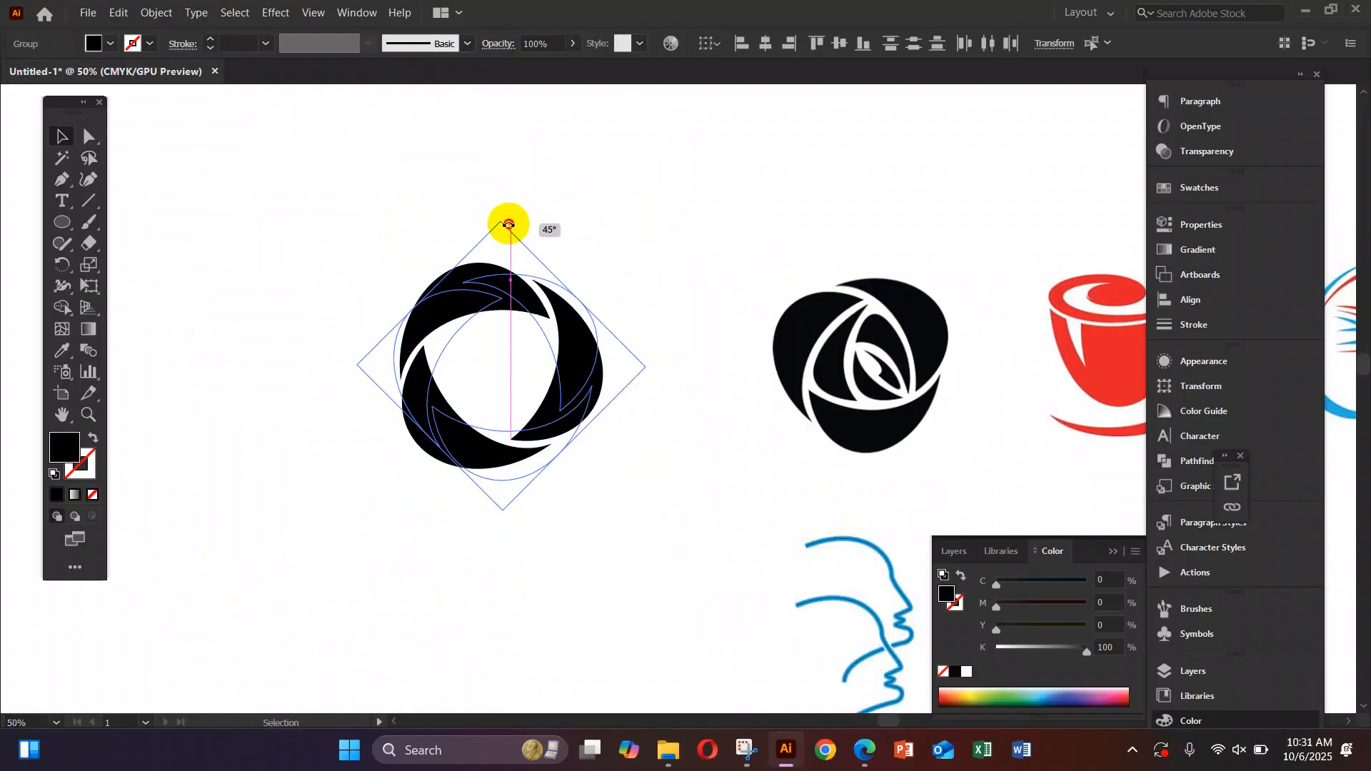
pyautogui.moveTo(508, 225); pyautogui.dragTo(538, 222)
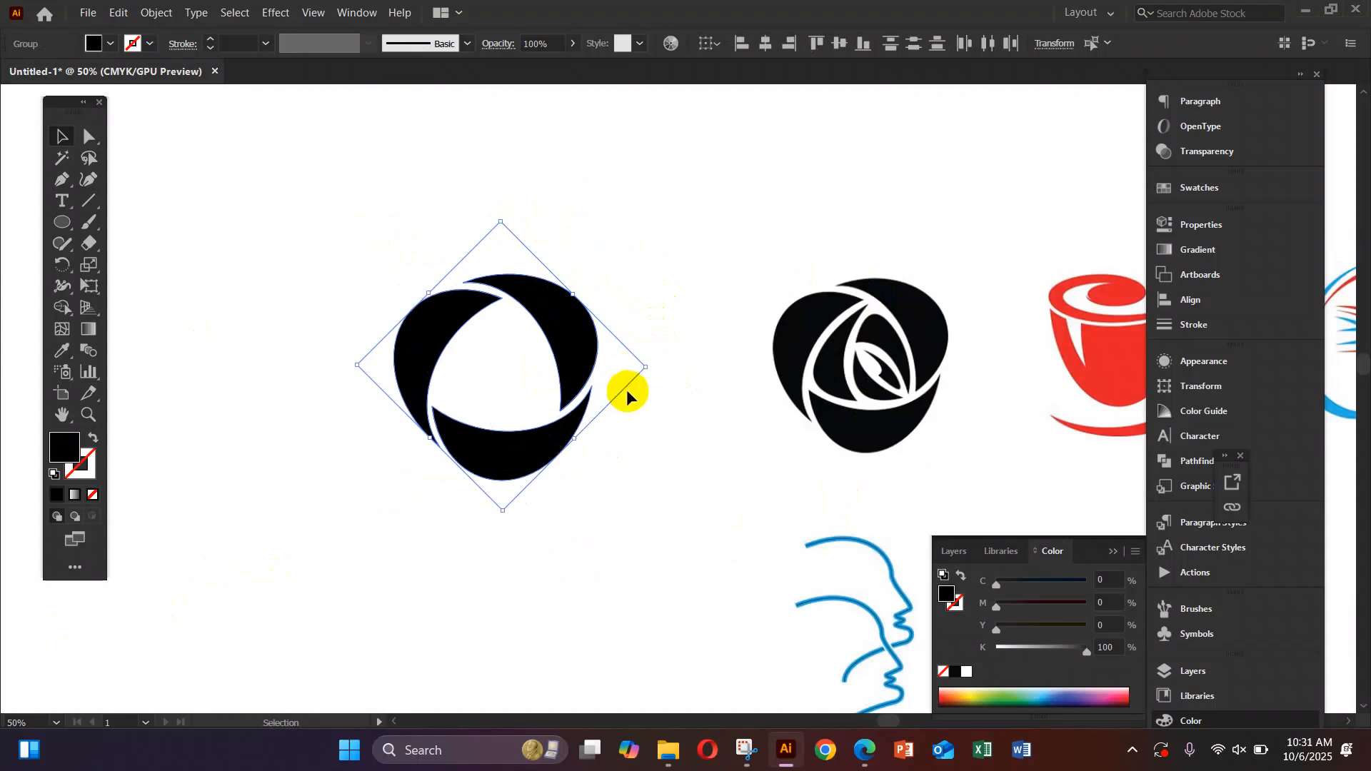
# Ungroup the rotated crescents and clear the selection.
pyautogui.rightClick(537, 334)
pyautogui.click(618, 490)
pyautogui.click(554, 309)
pyautogui.click(664, 407)
pyautogui.moveTo(652, 474); pyautogui.dragTo(426, 269)
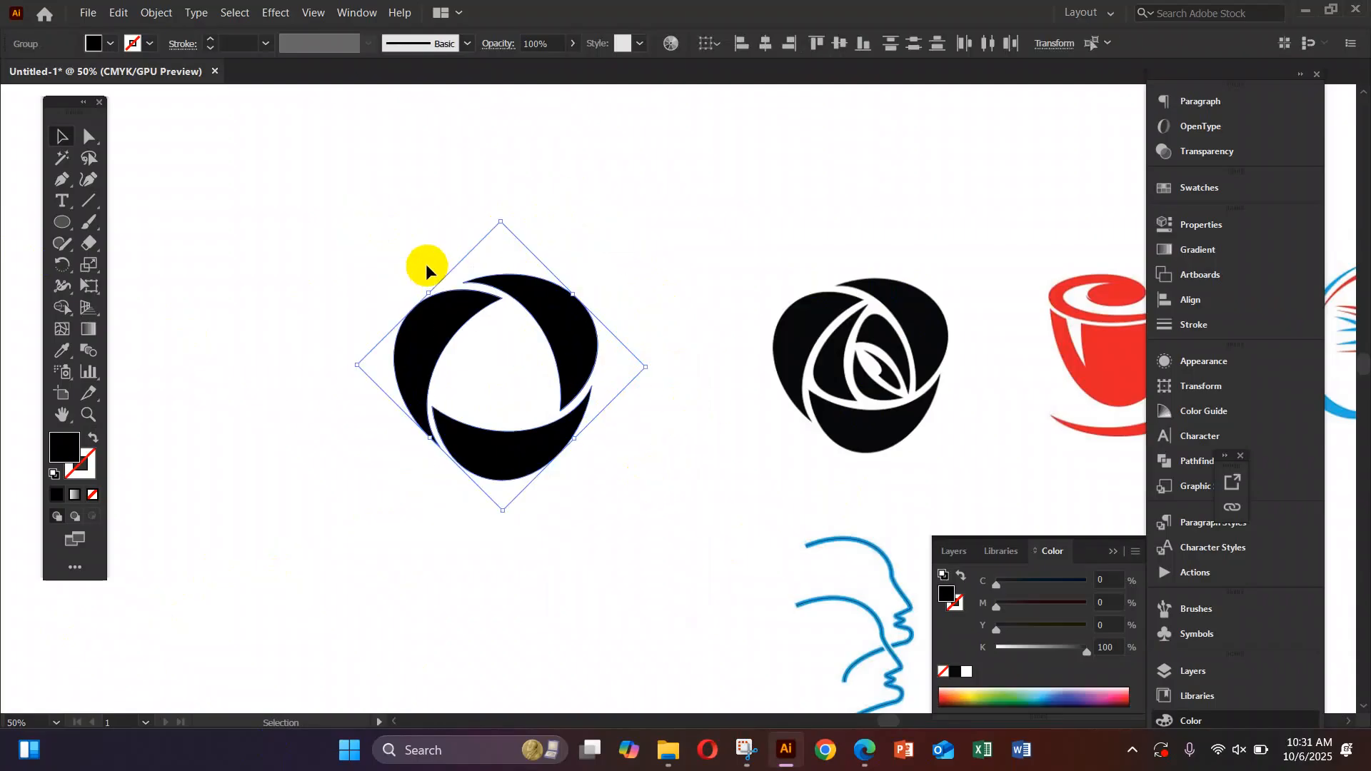
pyautogui.click(569, 536)
pyautogui.click(525, 300)
pyautogui.click(632, 493)
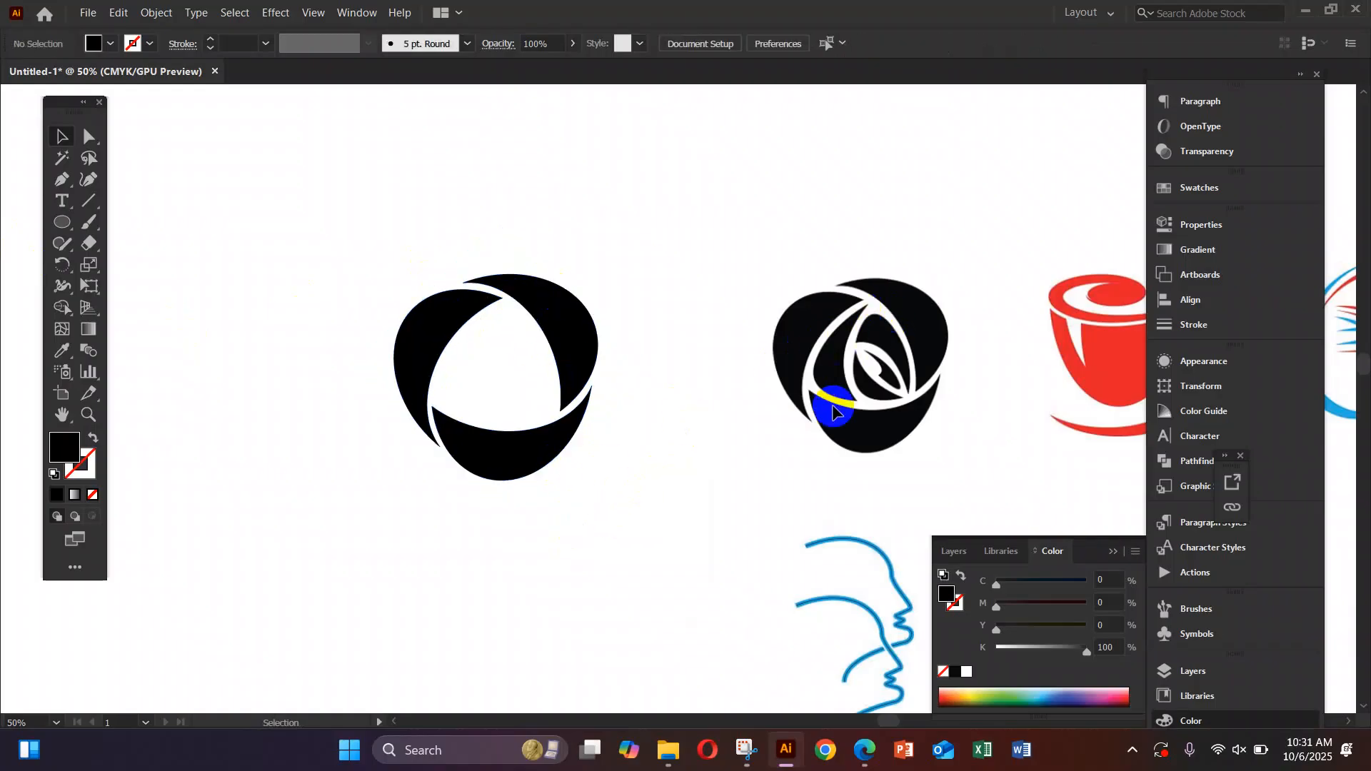
# Swap the fill and stroke colours so that new shapes get no fill and a black outline.
pyautogui.keyDown('ctrl'); pyautogui.click(600, 388); pyautogui.keyUp('ctrl')
pyautogui.moveTo(688, 435); pyautogui.dragTo(575, 457)
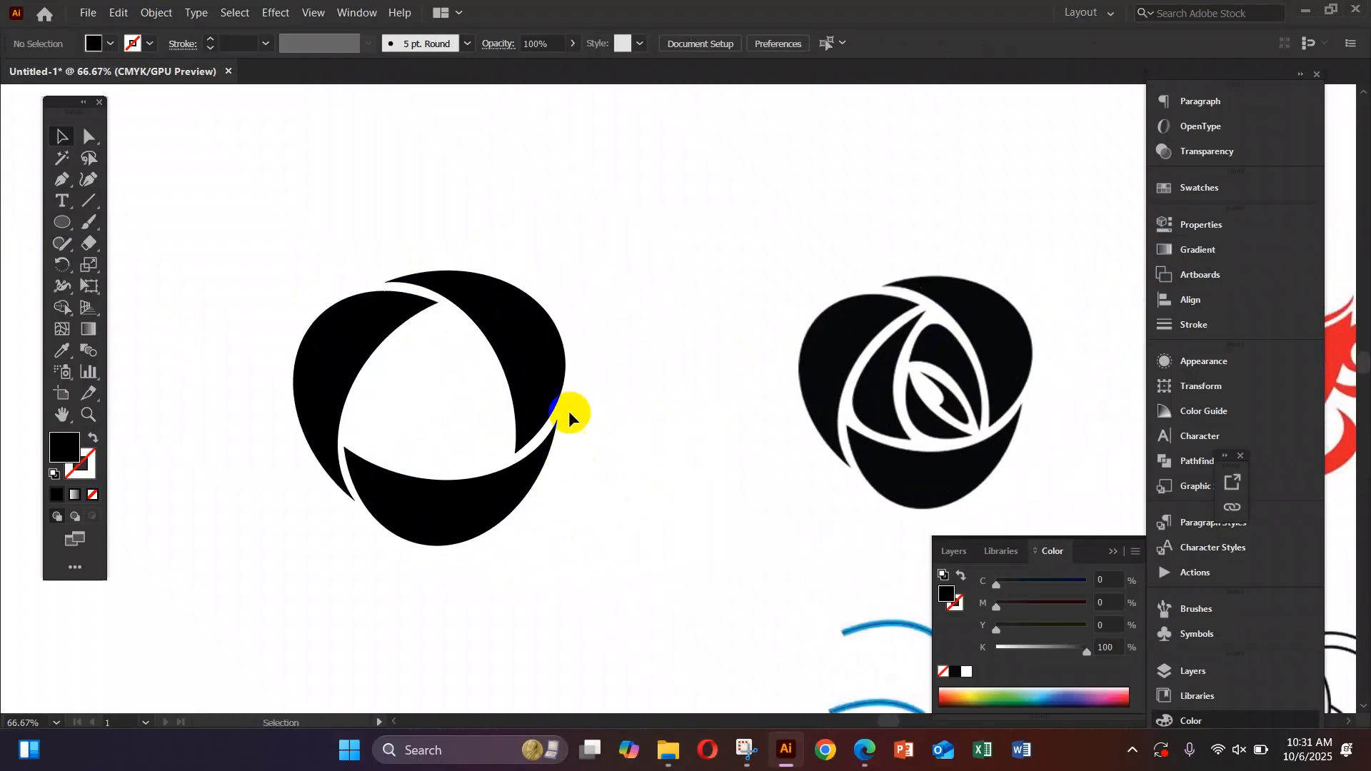
pyautogui.click(74, 228)
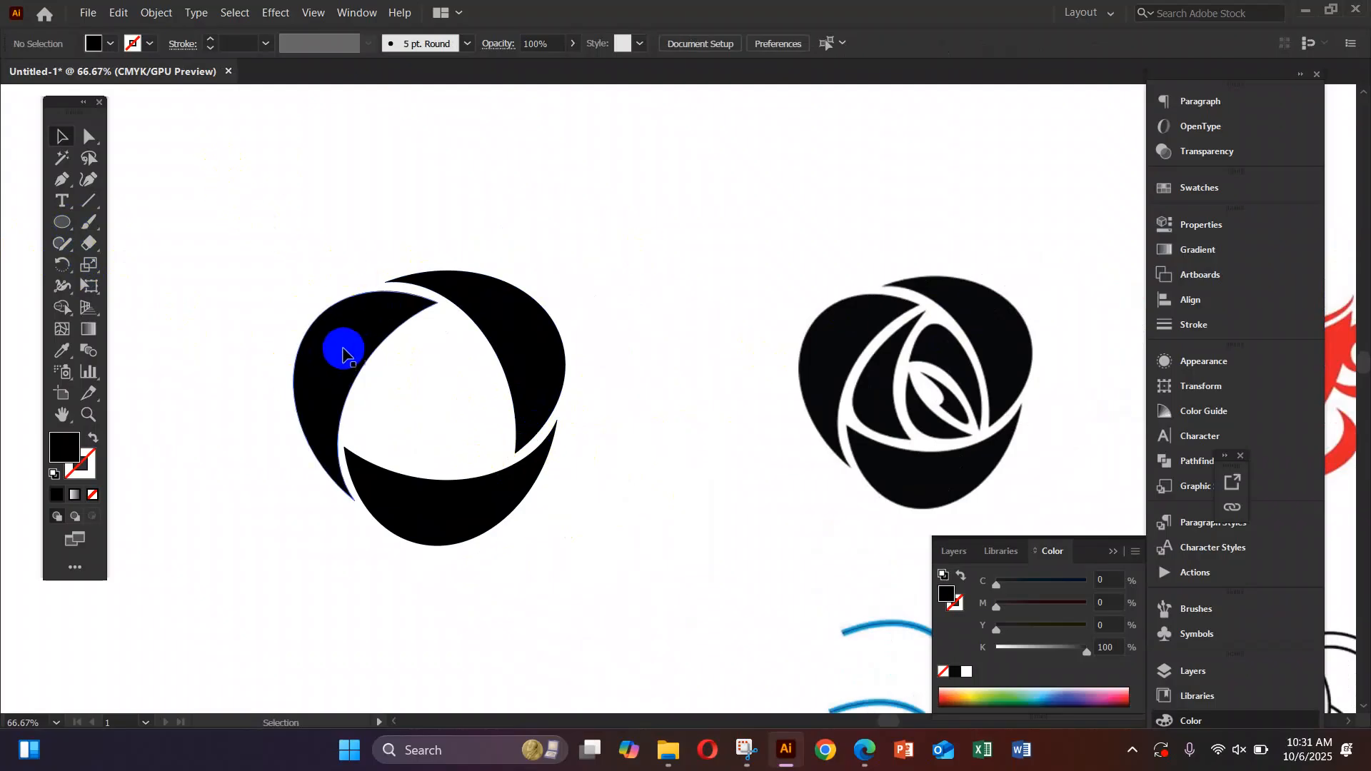
pyautogui.click(93, 440)
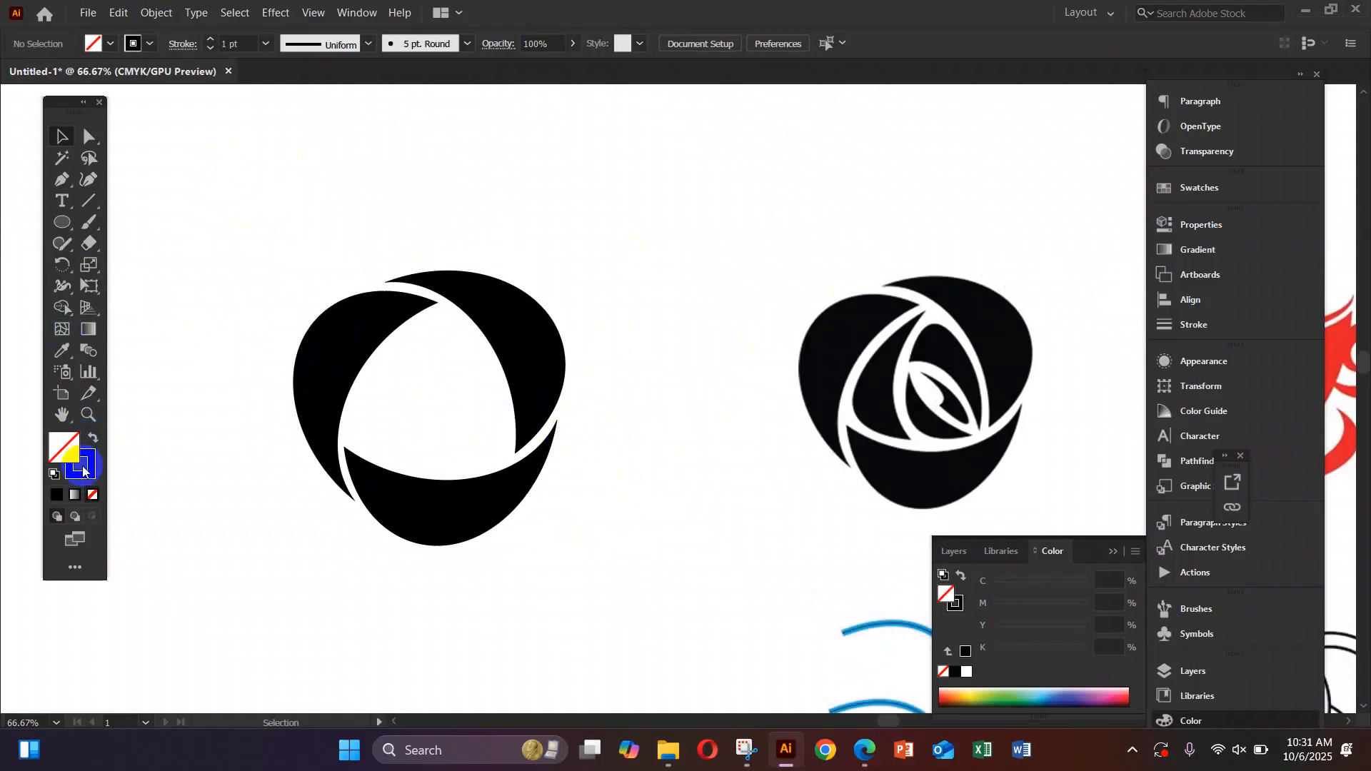
# Try tracing the left inner petal over the reference rose as a closed curved Pen path and adjust its side handle.
pyautogui.click(65, 185)
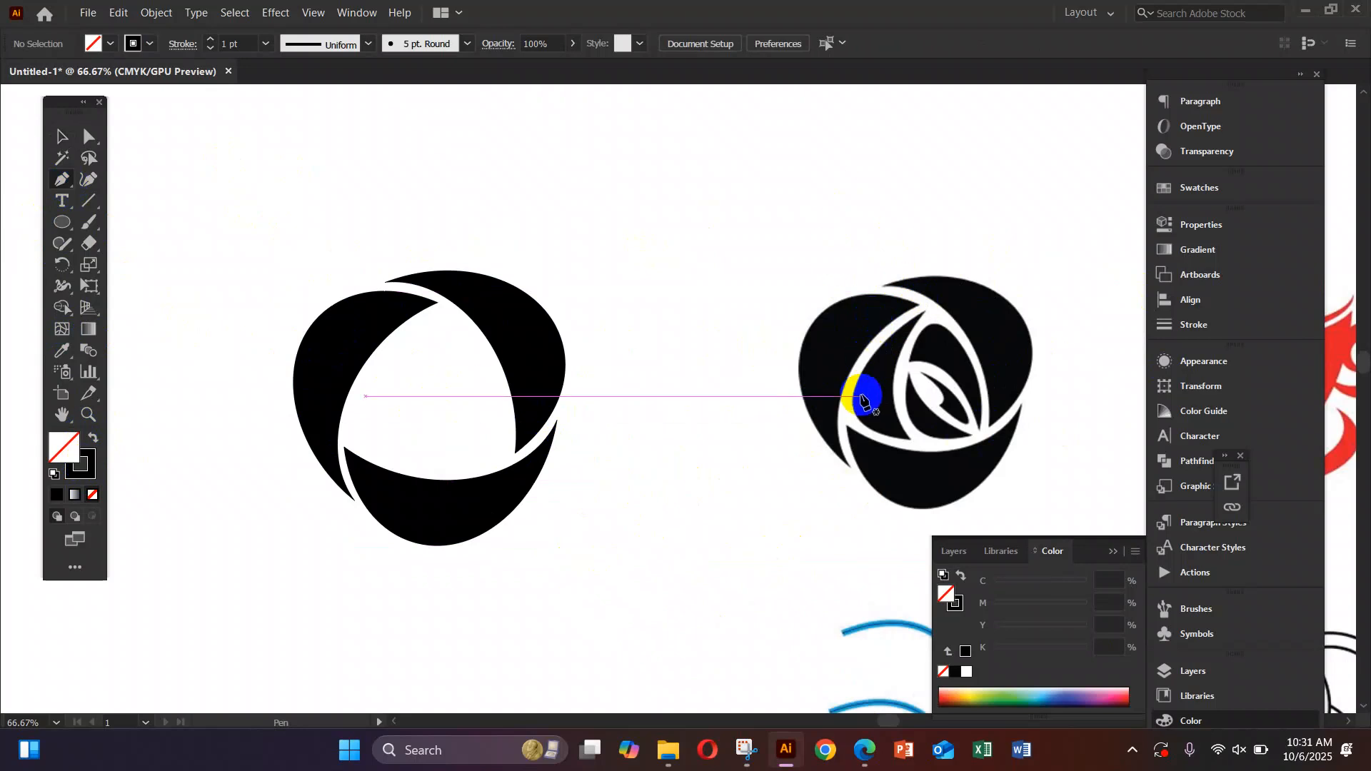
pyautogui.scroll(1, 422, 386)
pyautogui.moveTo(422, 386); pyautogui.dragTo(552, 364)
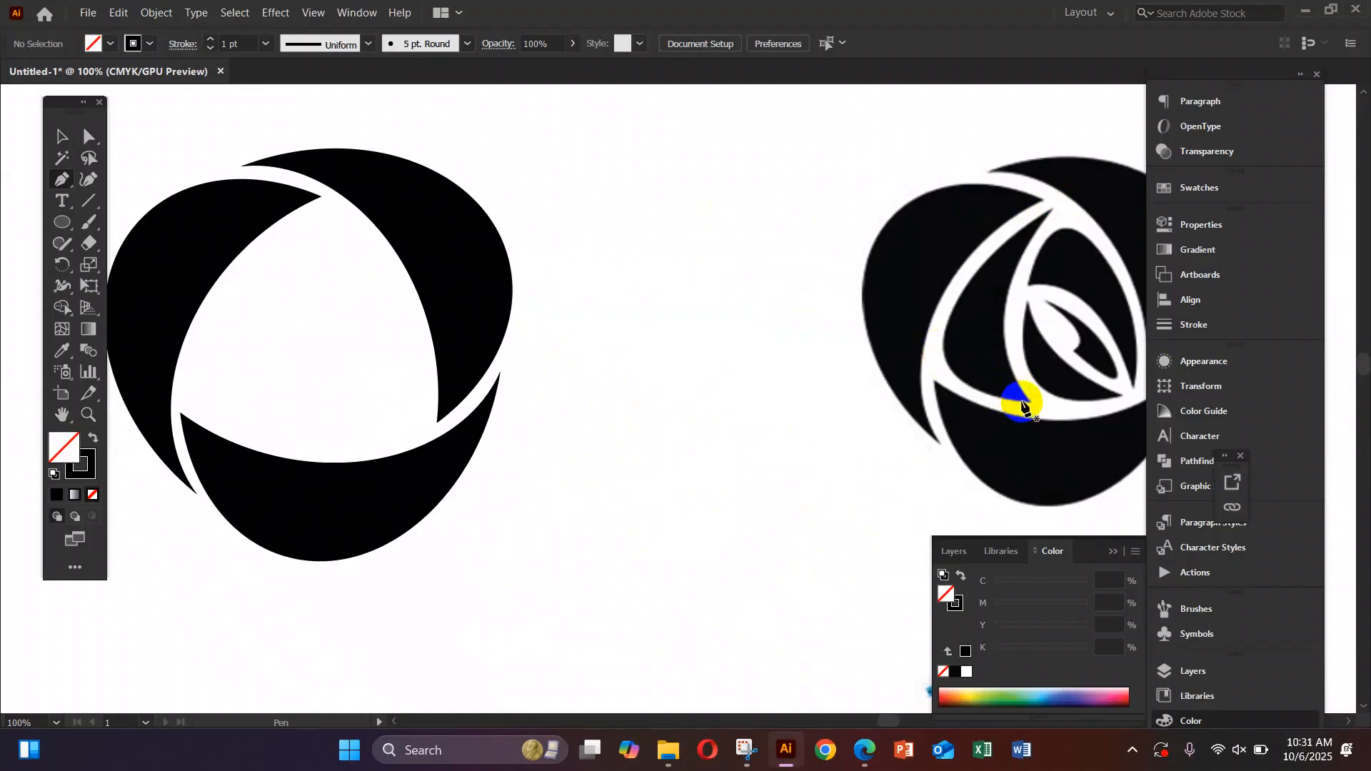
pyautogui.click(1050, 209)
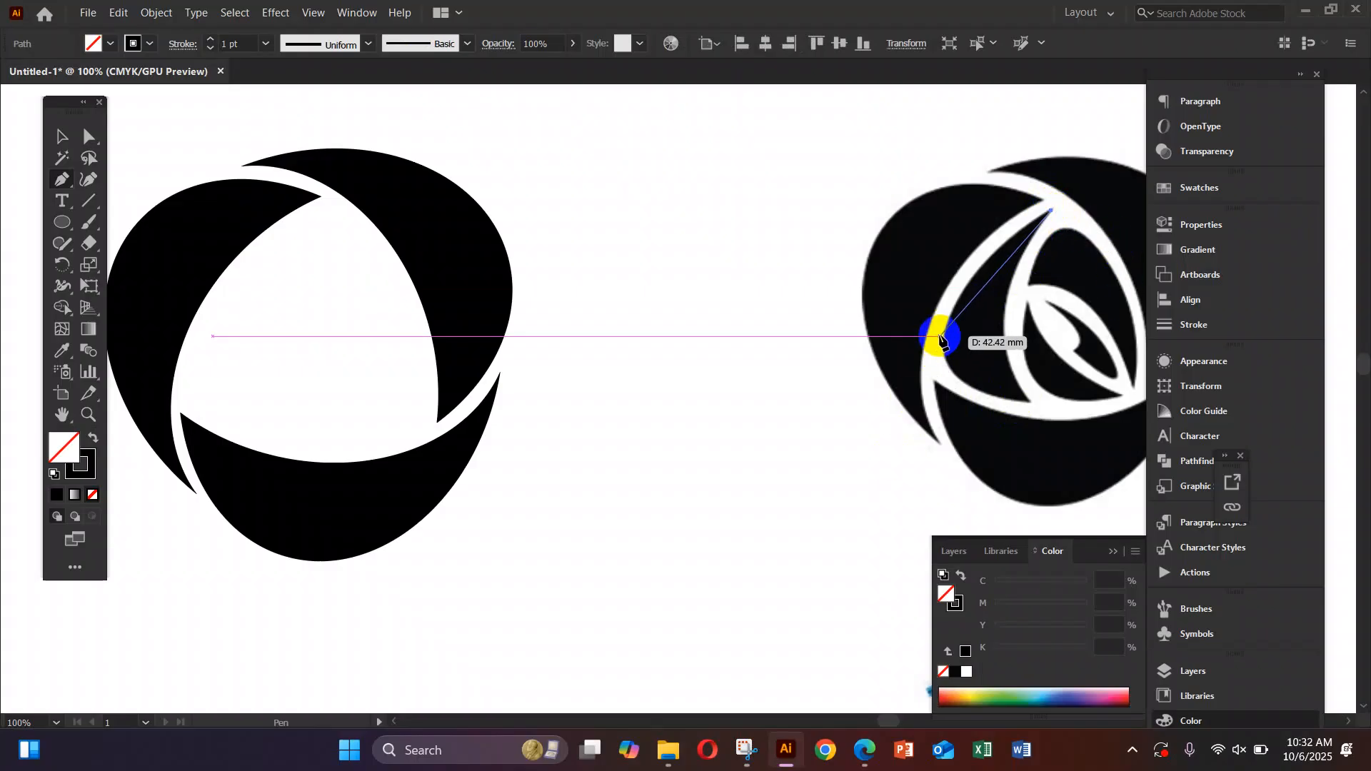
pyautogui.moveTo(940, 361); pyautogui.dragTo(922, 411)
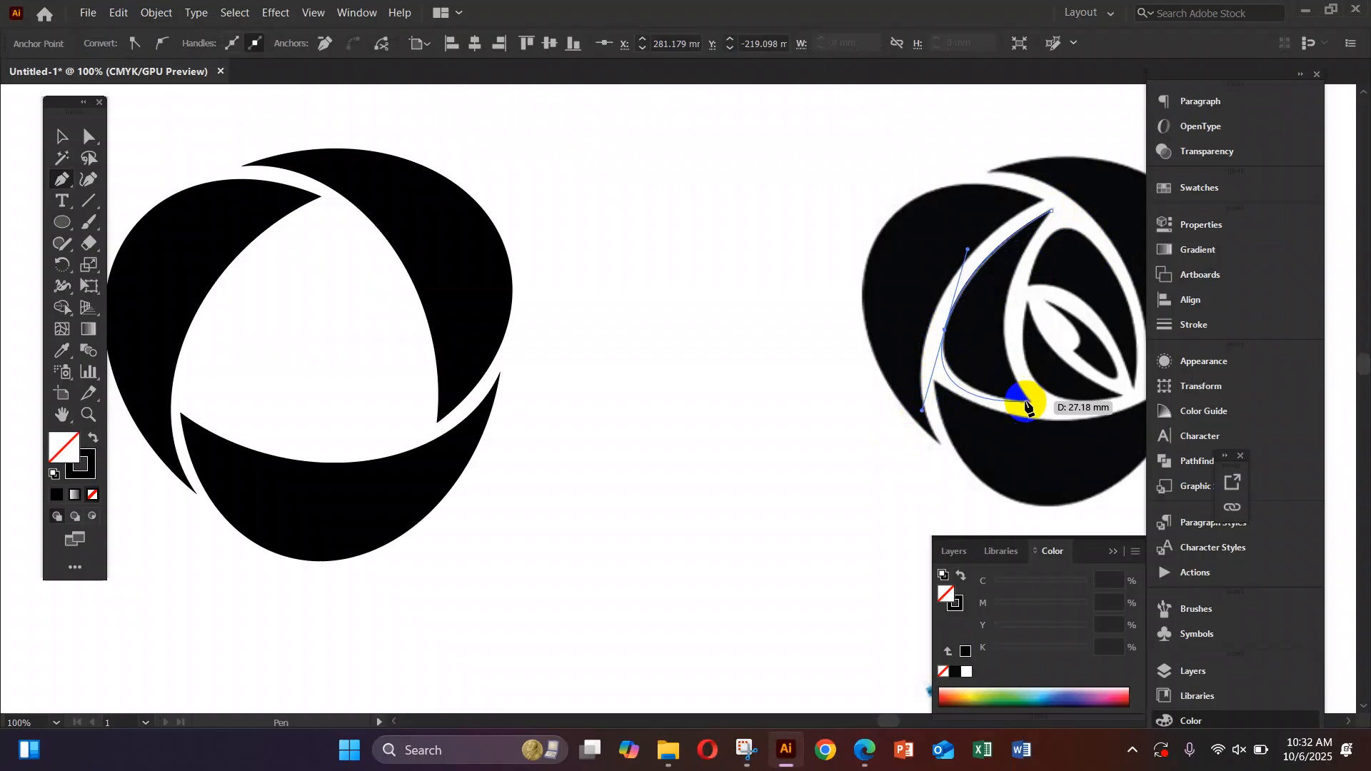
pyautogui.click(1027, 403)
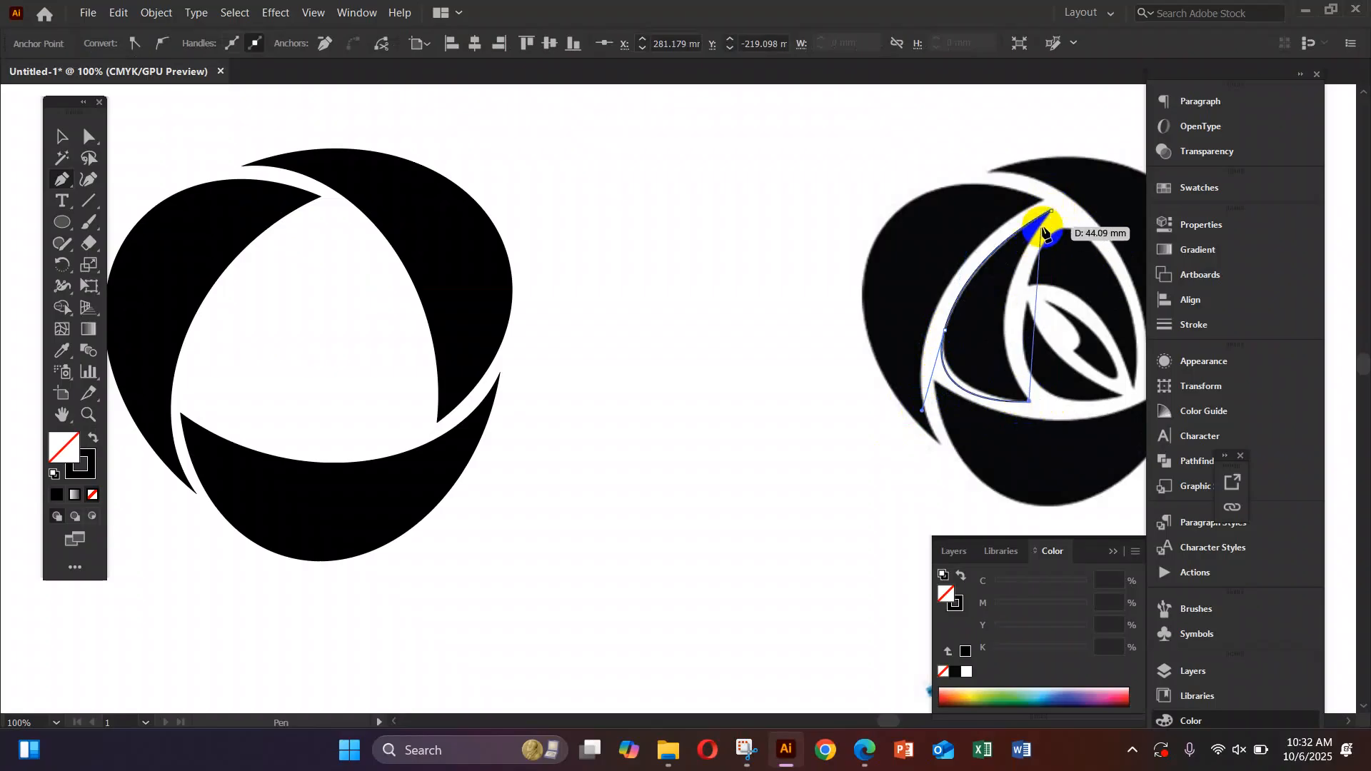
pyautogui.moveTo(1050, 208); pyautogui.dragTo(1137, 102)
pyautogui.click(90, 136)
pyautogui.moveTo(948, 335); pyautogui.dragTo(930, 405)
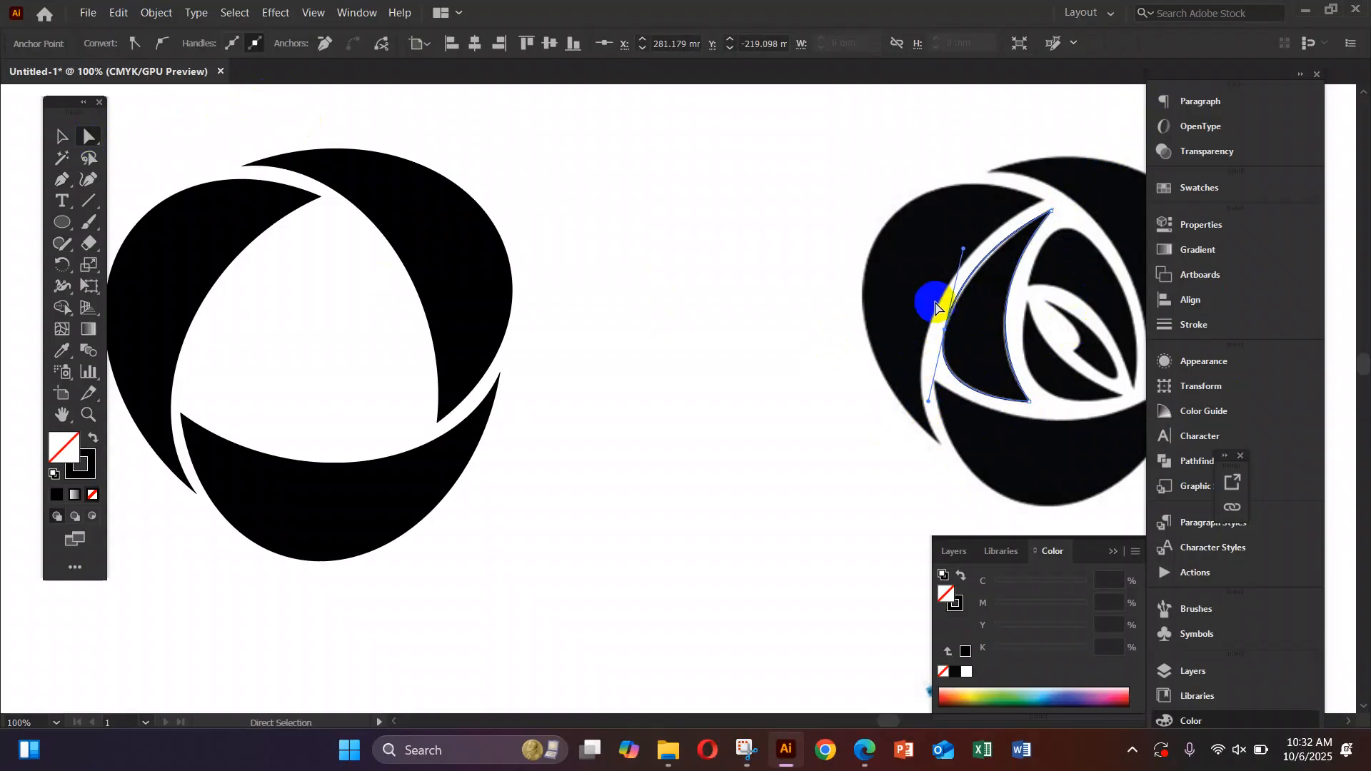
pyautogui.click(1078, 356)
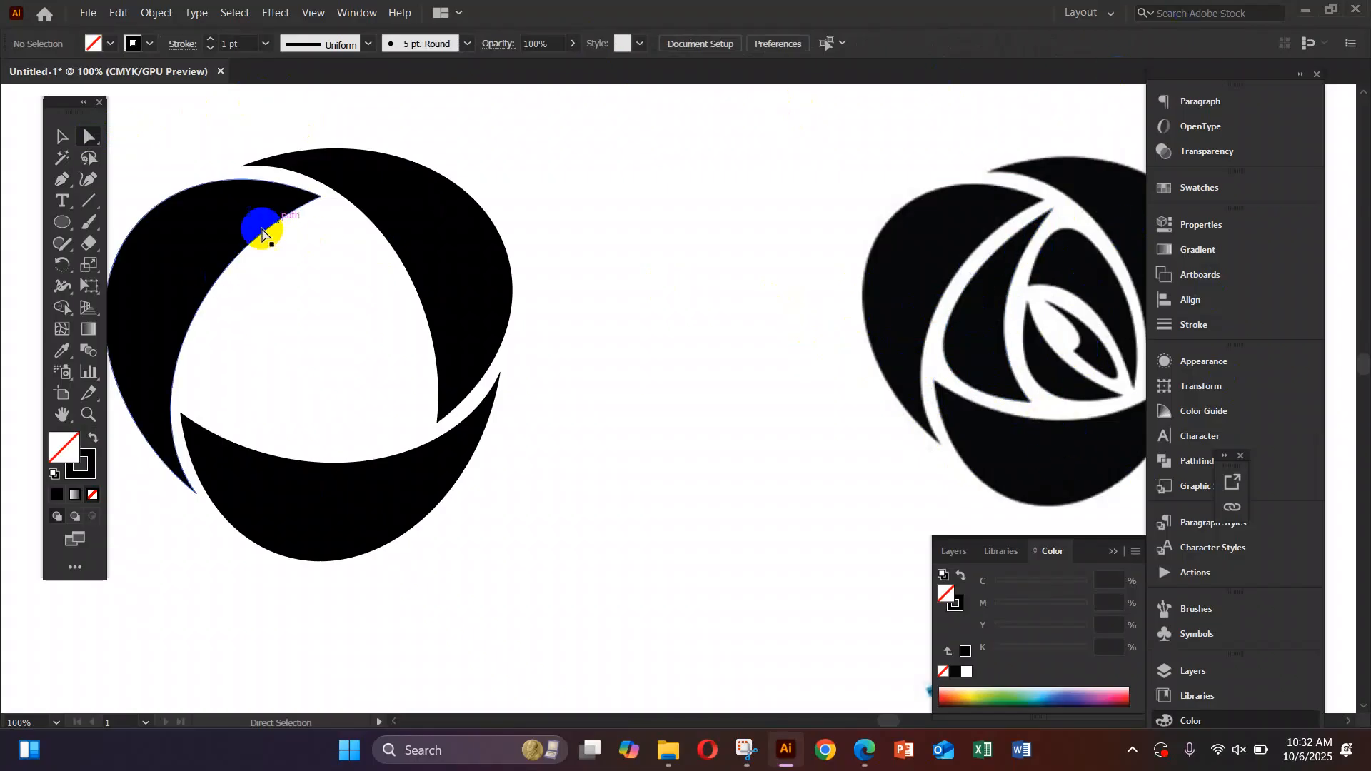
# Try drawing the left inner petal inside the crescent ring as a closed curved Pen path with a pointed upper tip.
pyautogui.click(60, 183)
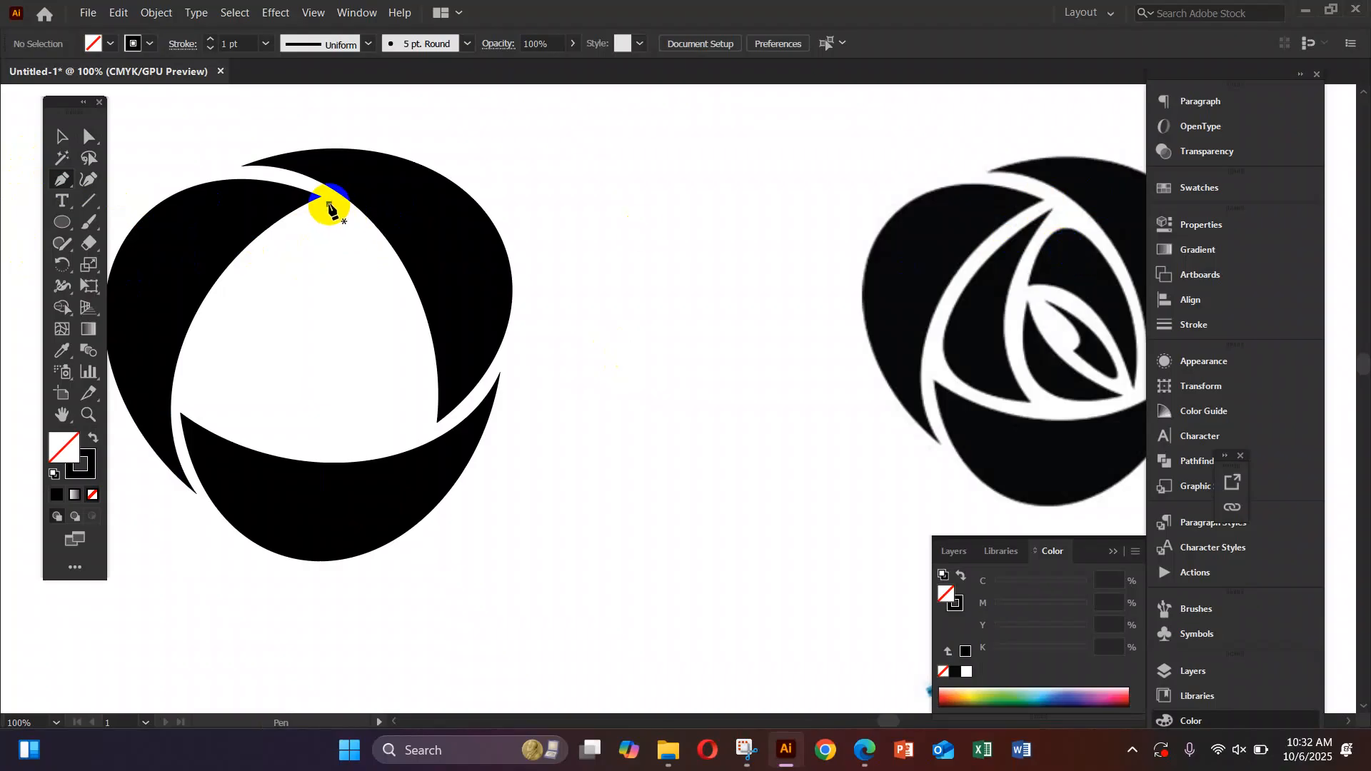
pyautogui.click(329, 206)
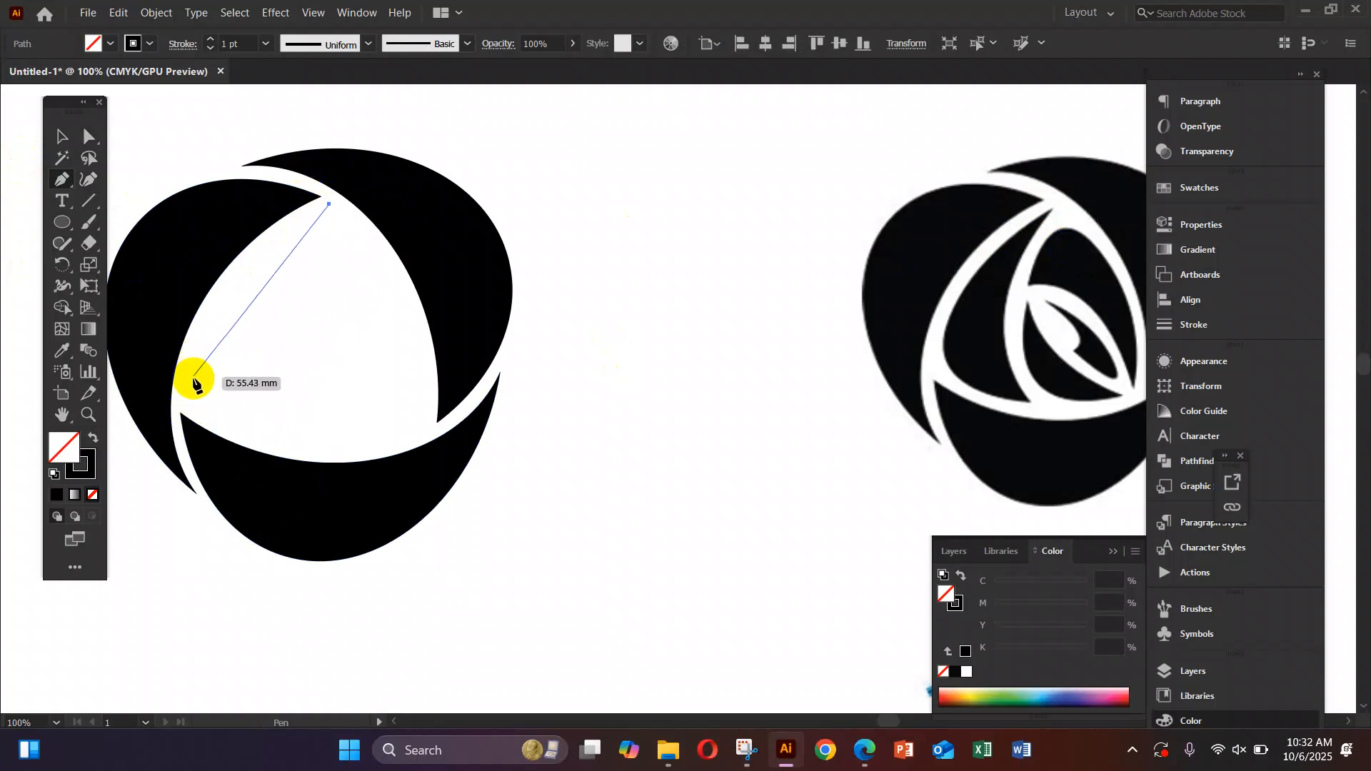
pyautogui.click(180, 416)
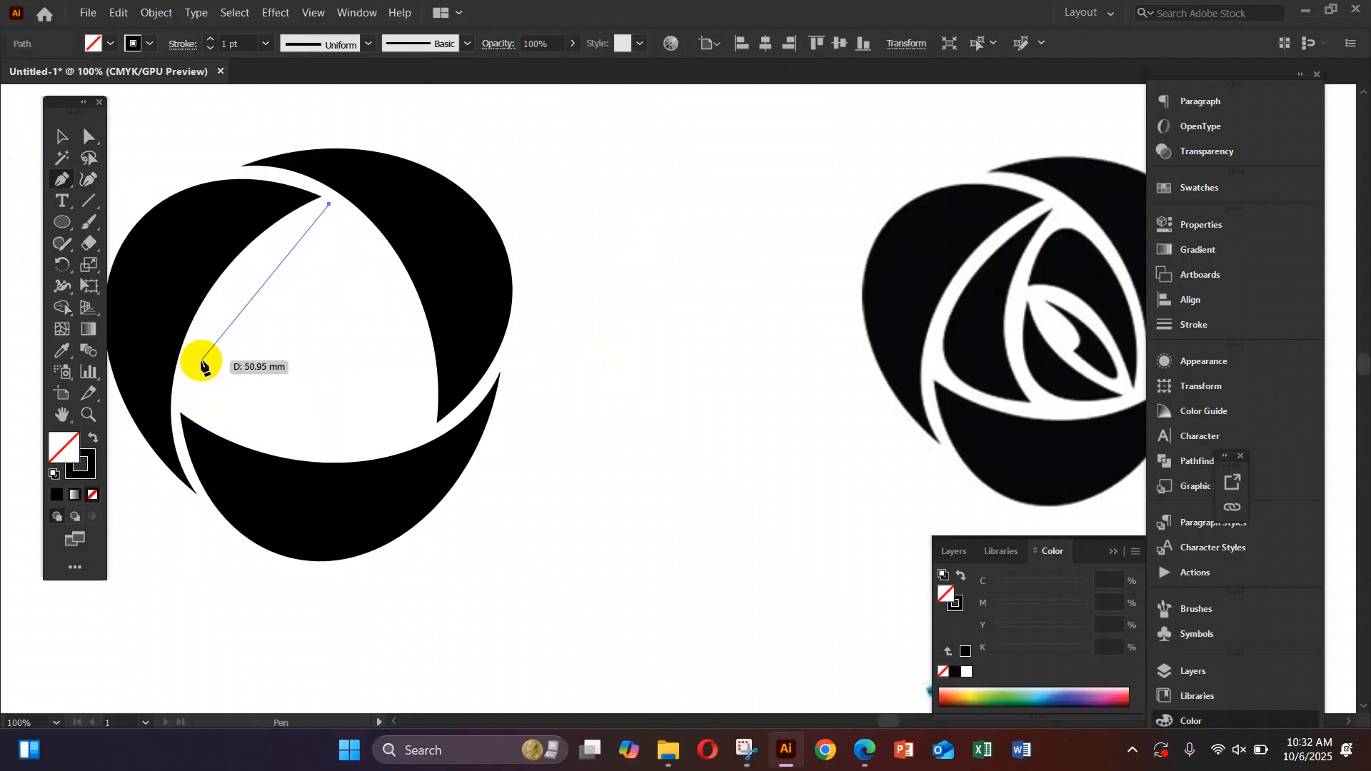
pyautogui.click(187, 386)
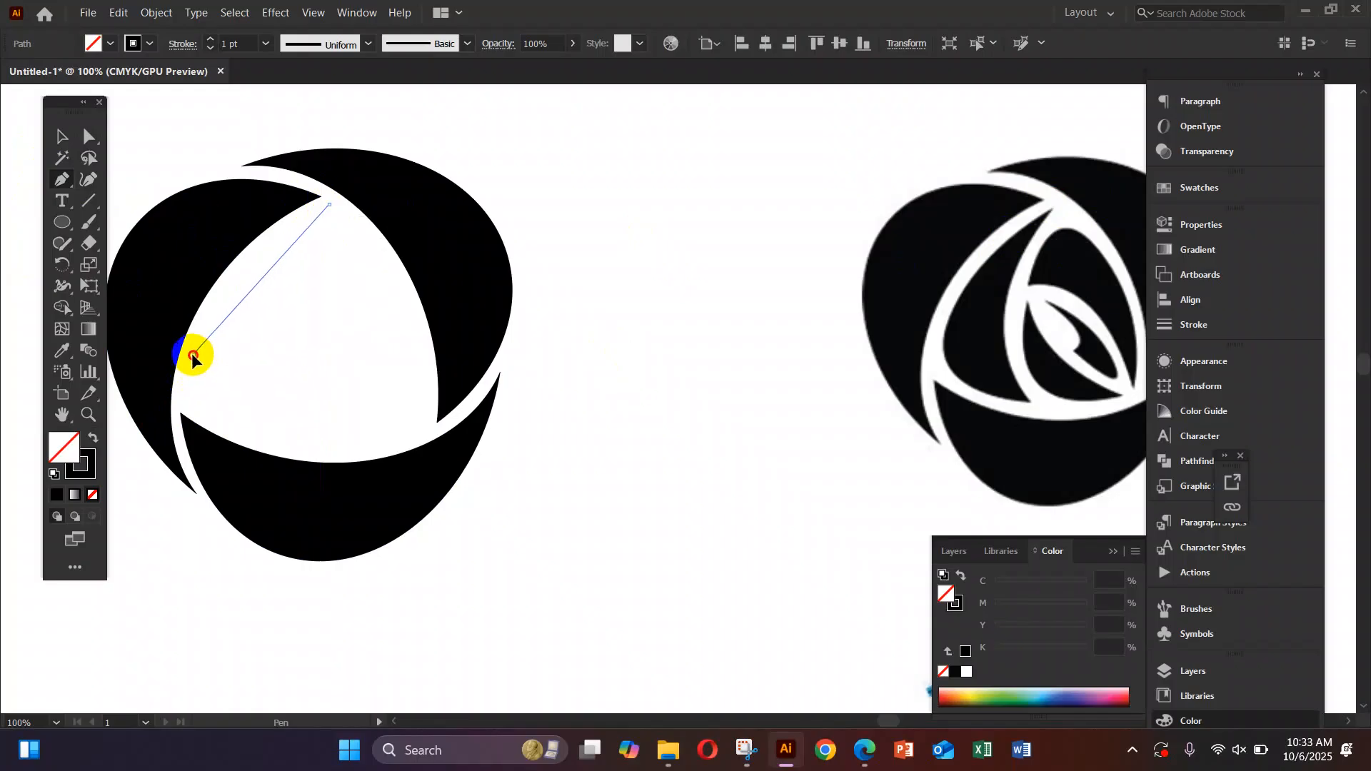
pyautogui.moveTo(191, 353); pyautogui.dragTo(170, 452)
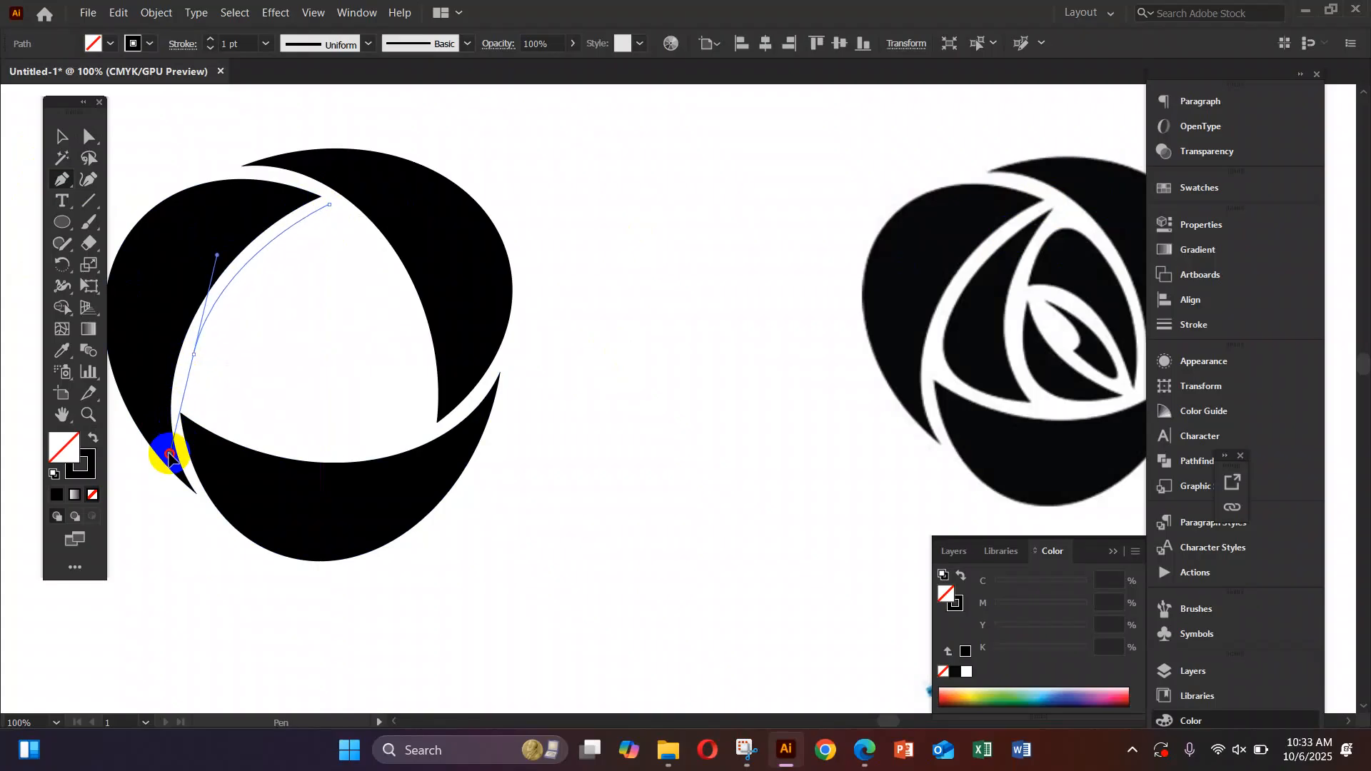
pyautogui.moveTo(169, 455); pyautogui.dragTo(170, 454)
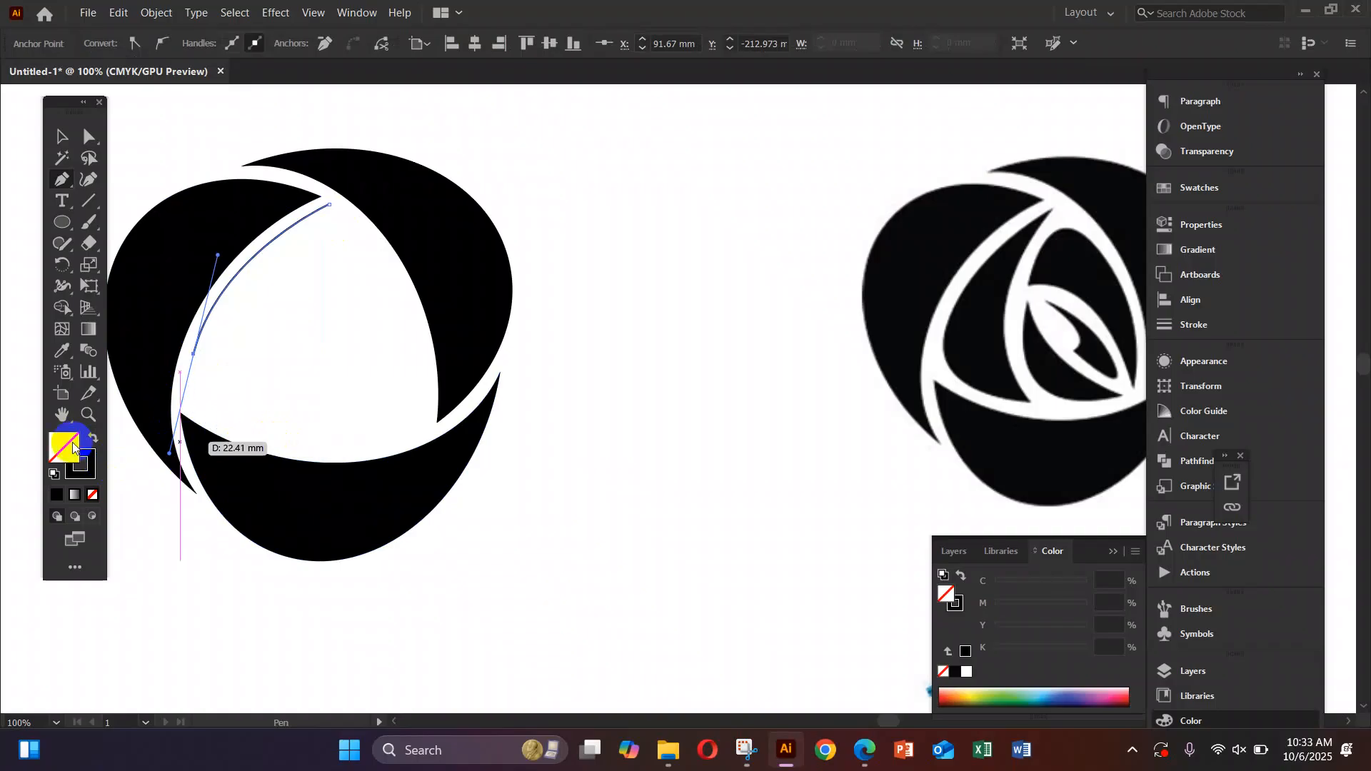
pyautogui.click(280, 435)
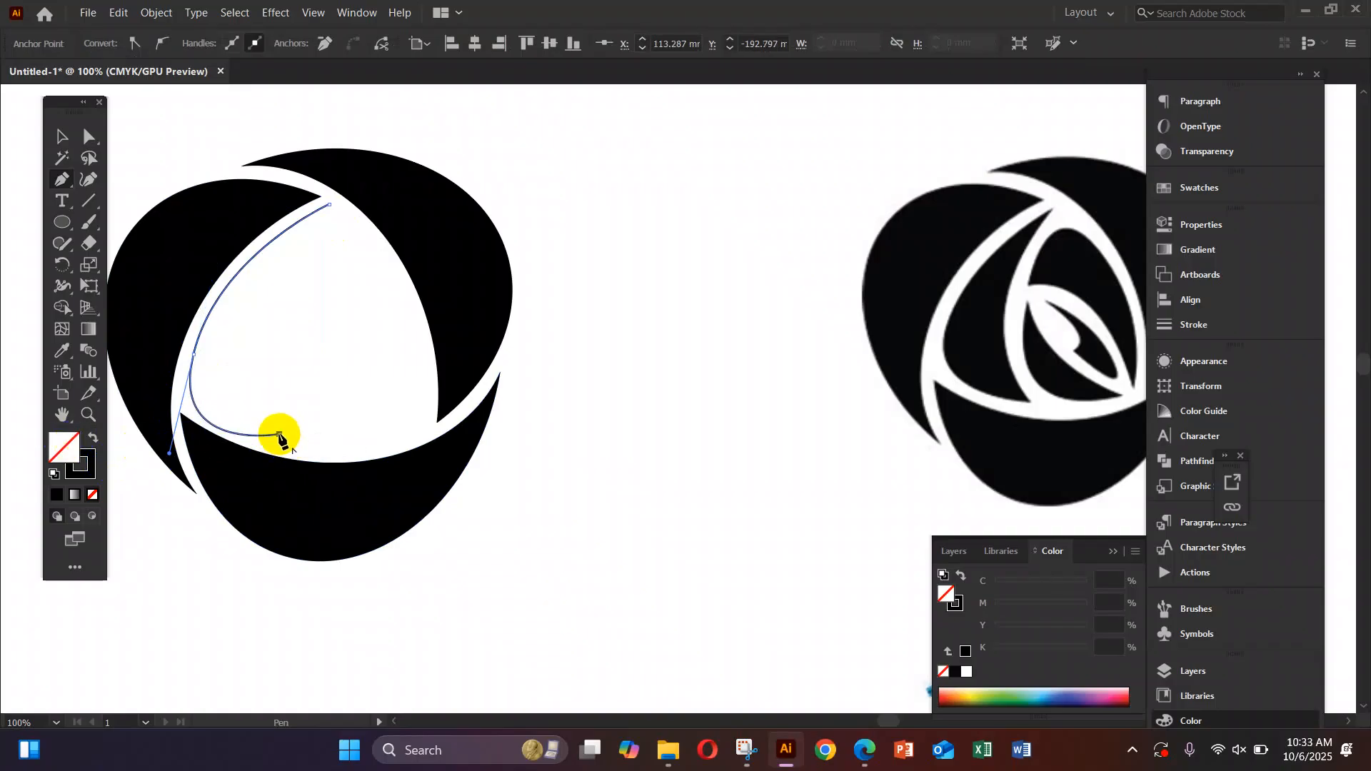
pyautogui.click(330, 205)
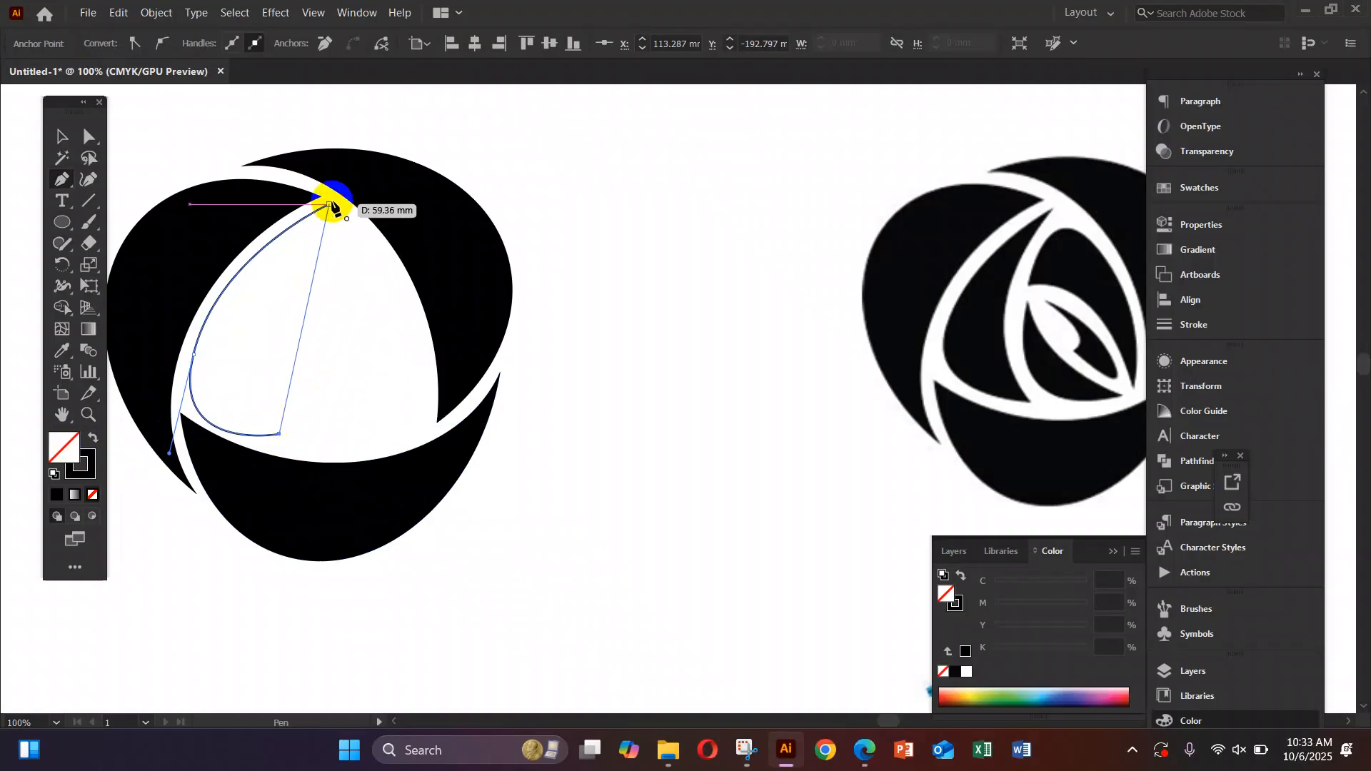
pyautogui.moveTo(330, 205); pyautogui.dragTo(437, 122)
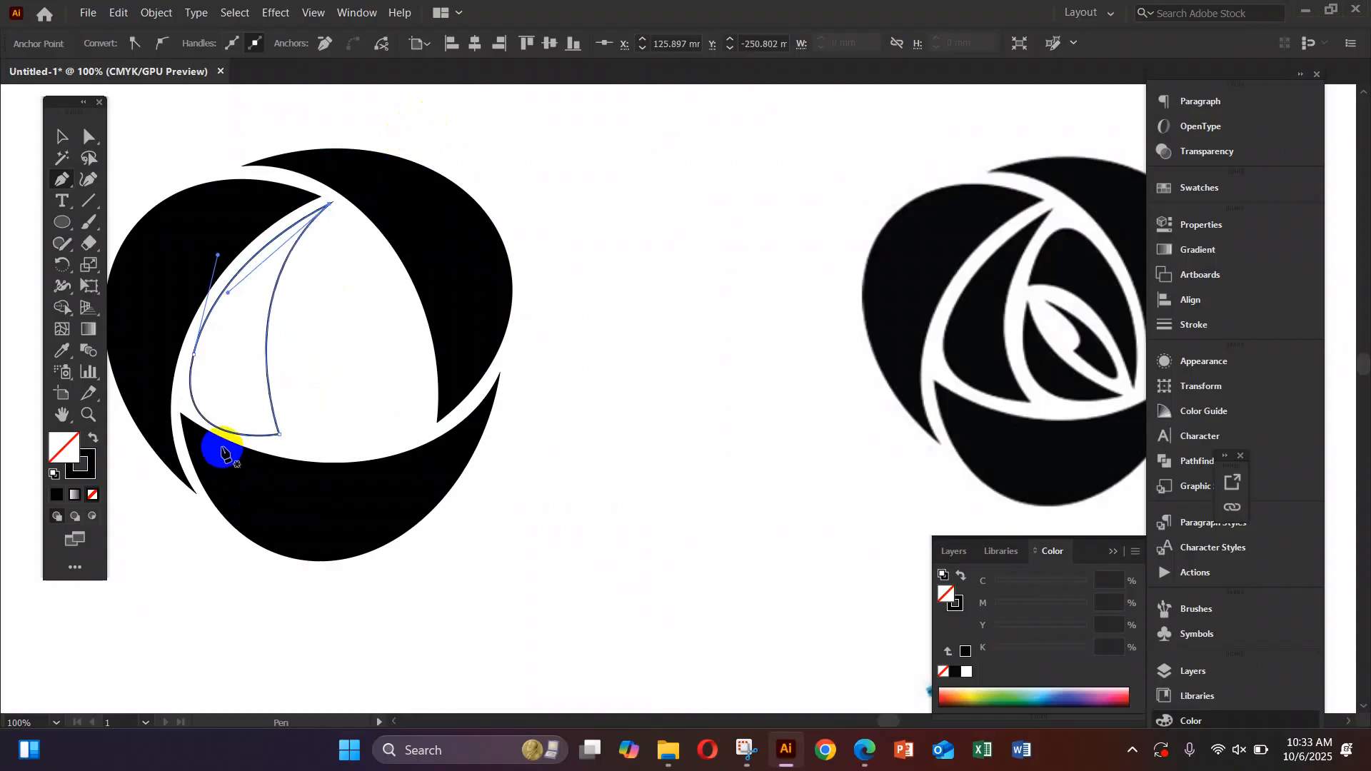
# Try reshaping the inner petal's lower-left curve with its side anchor handle and discard the path.
pyautogui.click(89, 137)
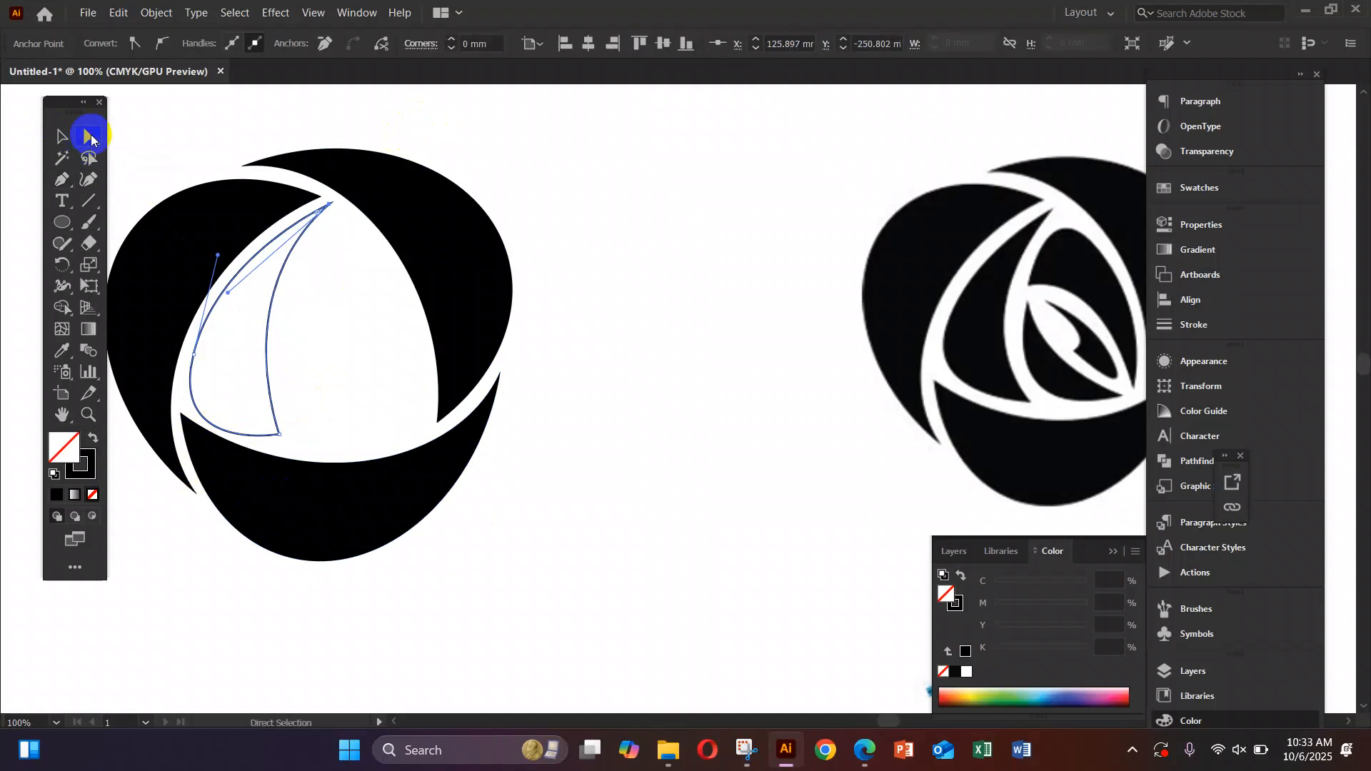
pyautogui.click(195, 357)
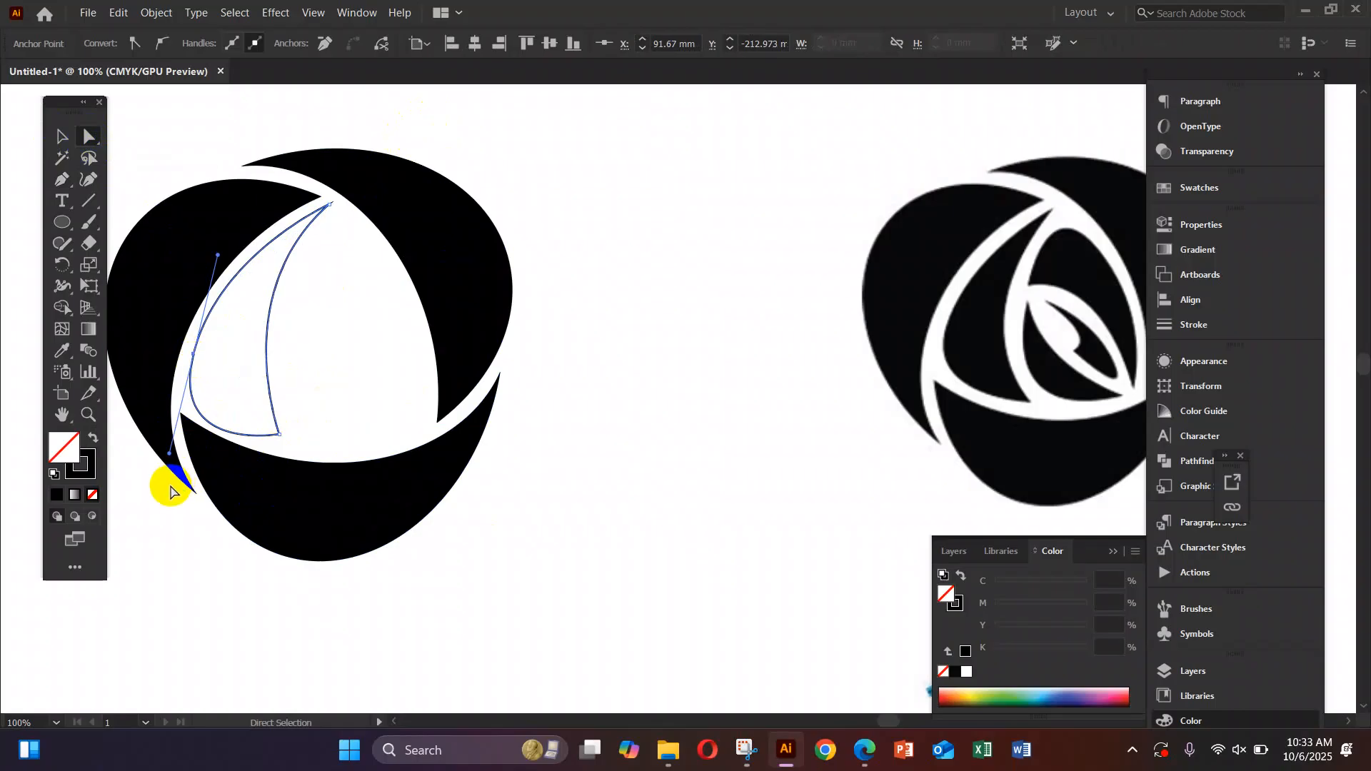
pyautogui.moveTo(169, 456); pyautogui.dragTo(174, 439)
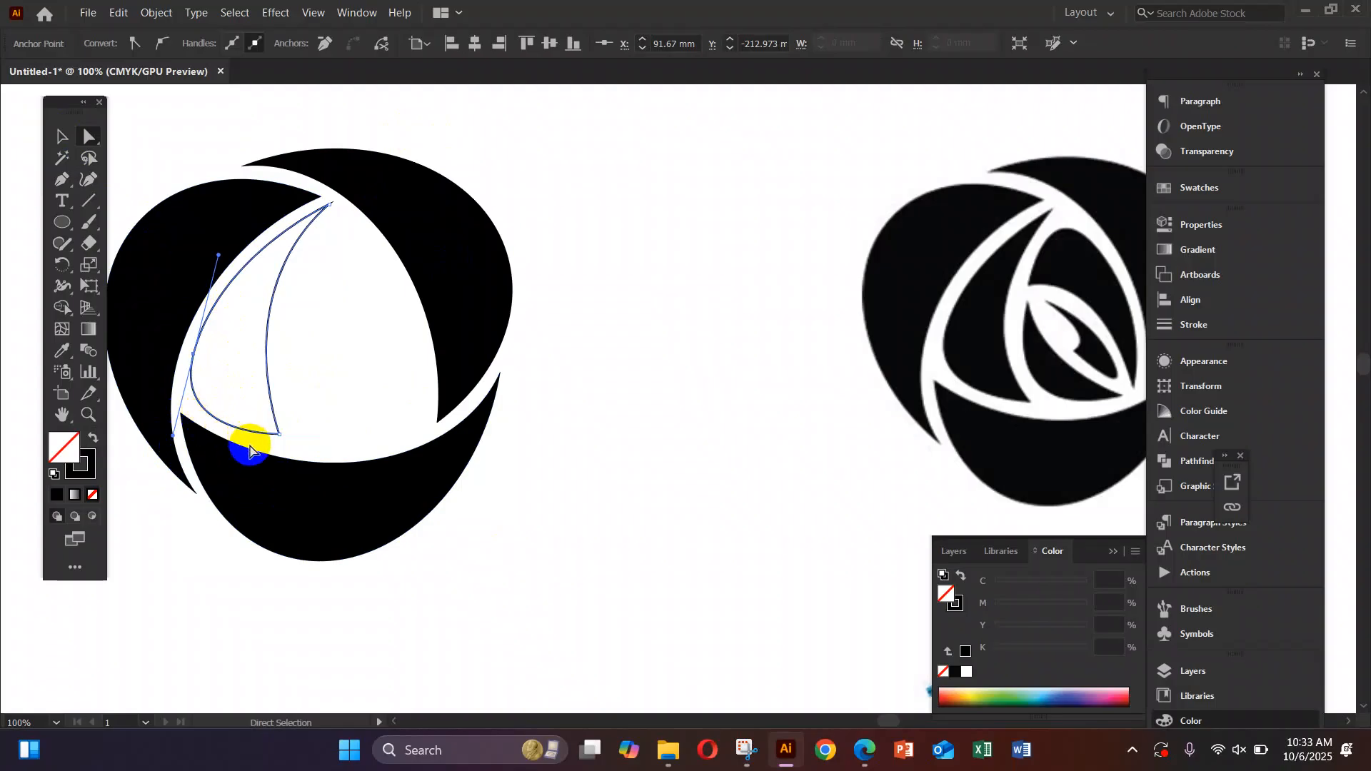
pyautogui.click(246, 444)
pyautogui.click(63, 183)
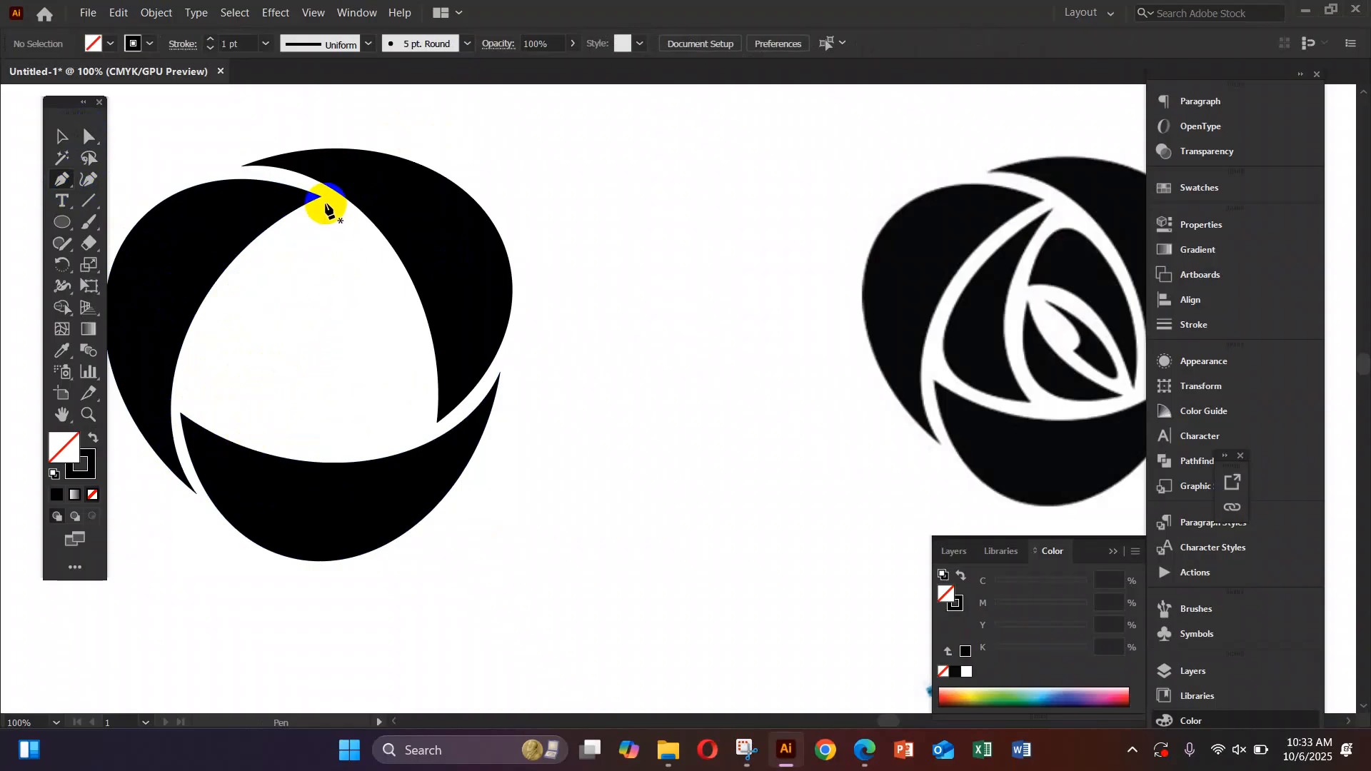
pyautogui.click(327, 203)
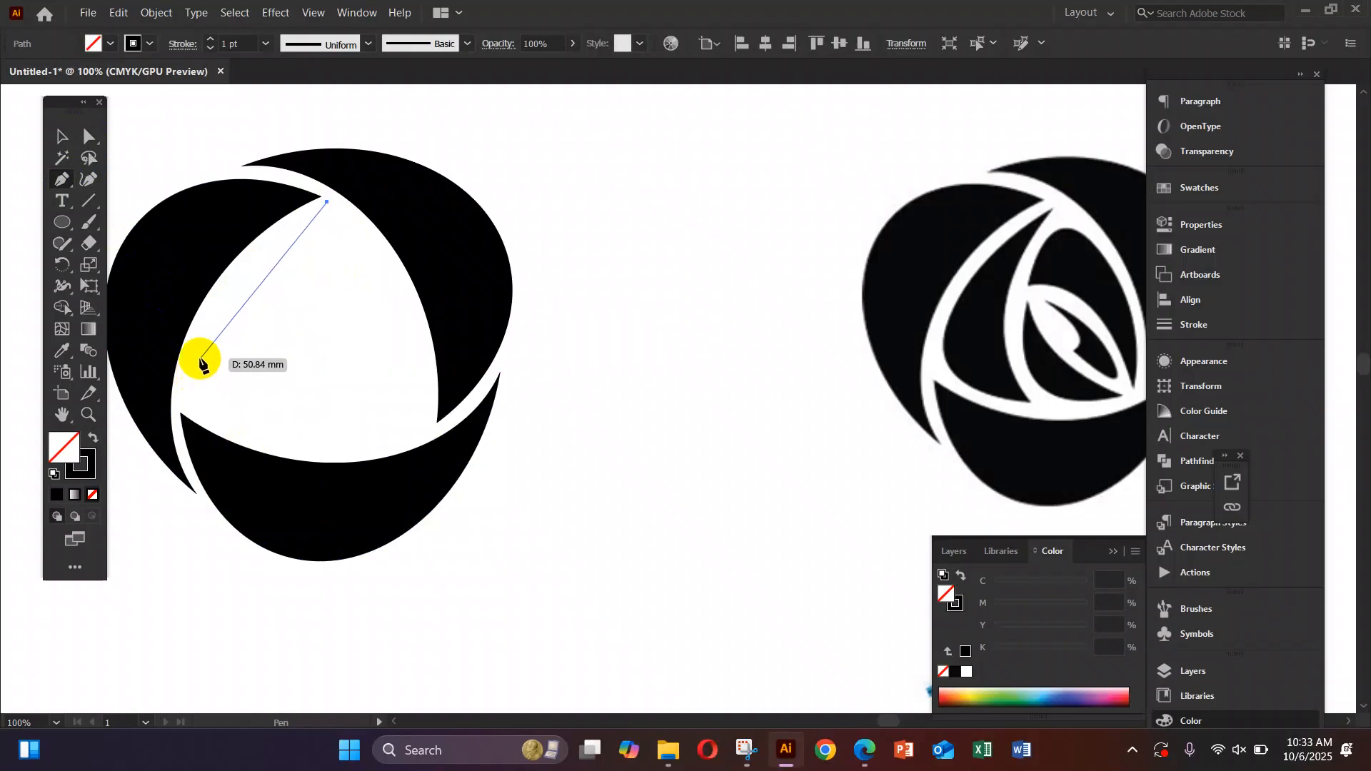
pyautogui.moveTo(198, 355); pyautogui.dragTo(165, 461)
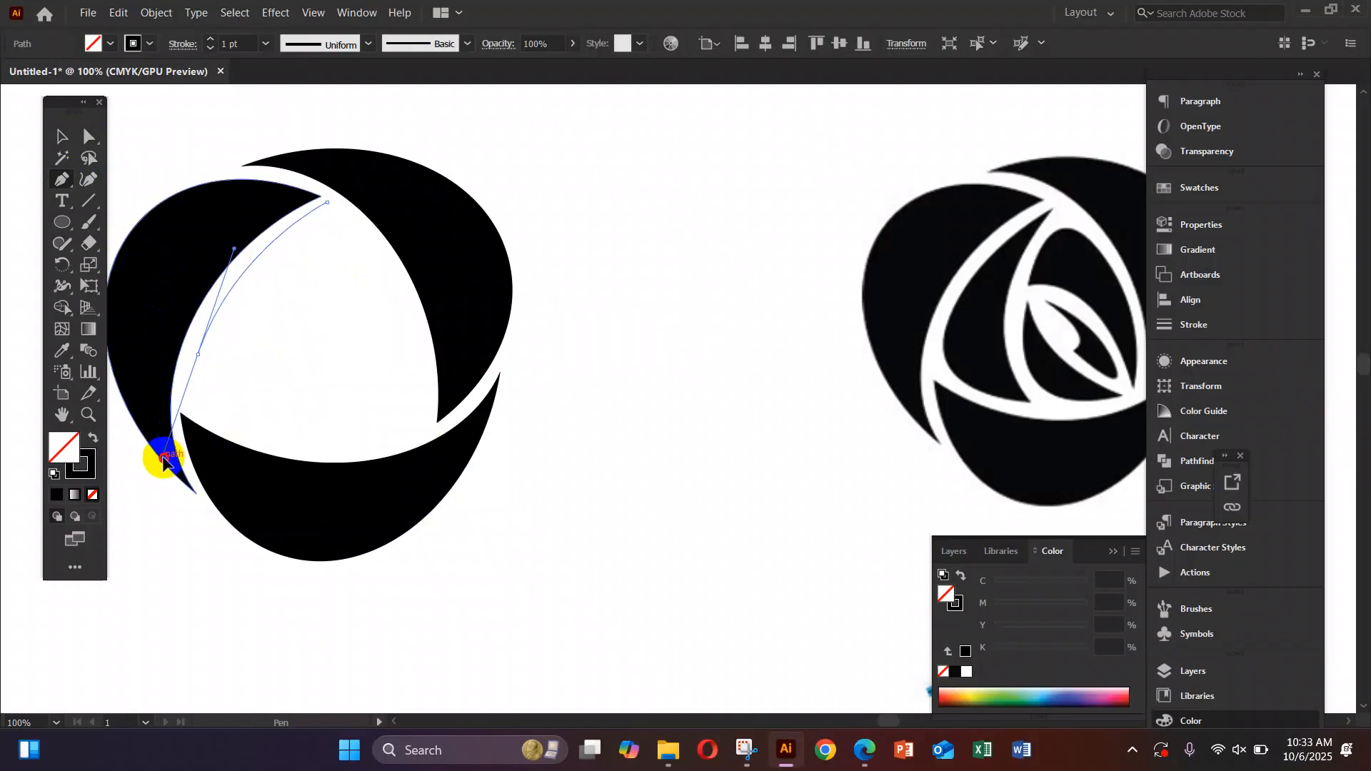
pyautogui.hotkey('ctrl', 'z')
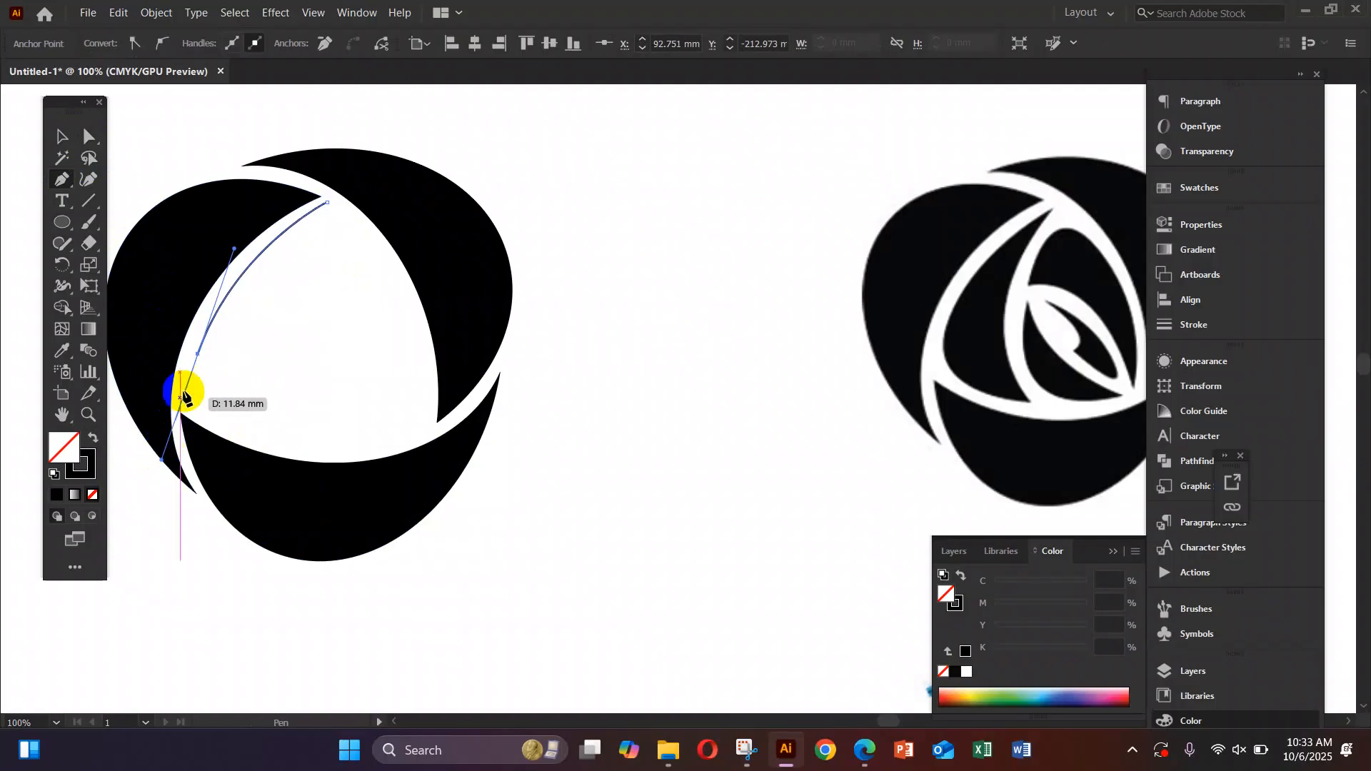
pyautogui.moveTo(194, 351); pyautogui.dragTo(166, 437)
pyautogui.hotkey('ctrl', 'z')
pyautogui.hotkey('ctrl', 'z')
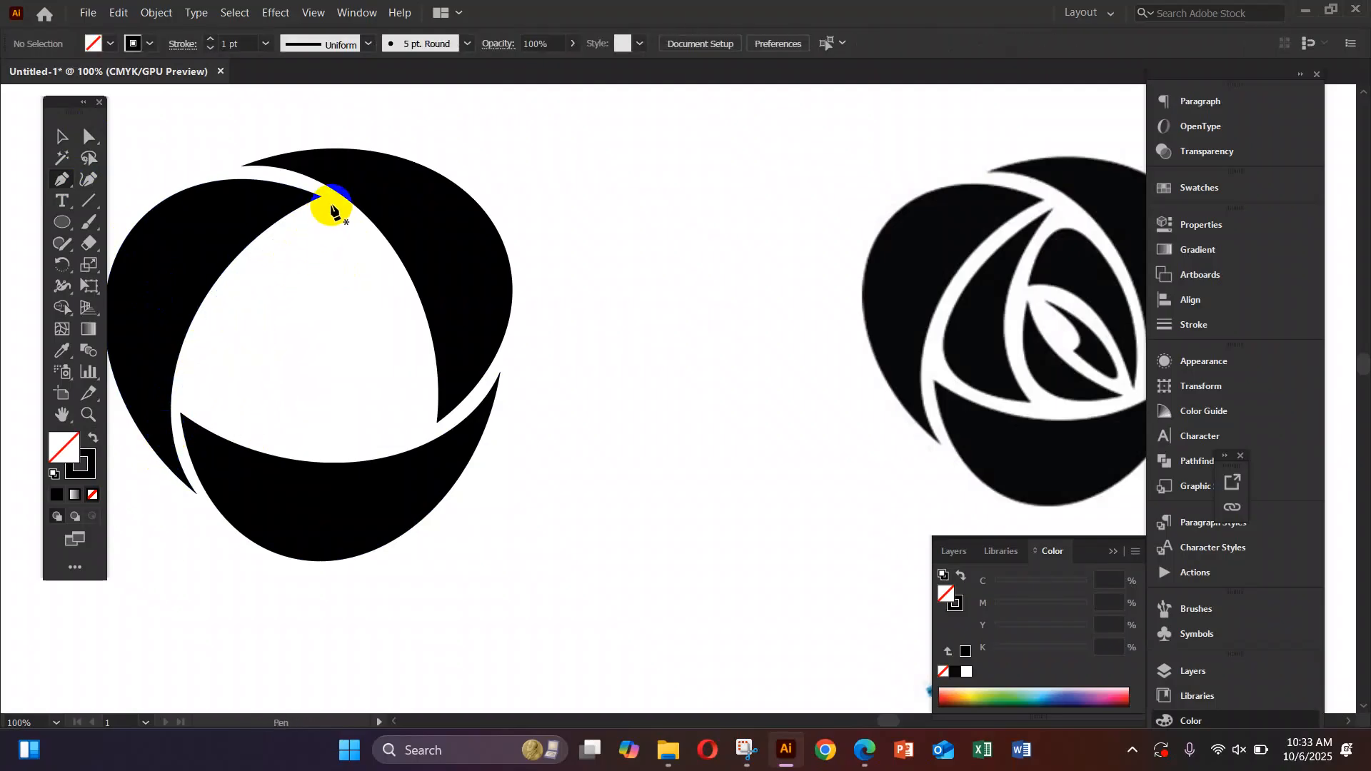
# Draw the left inner petal inside the crescent ring with the Pen tool as a closed curved path of three anchor points.
pyautogui.click(330, 203)
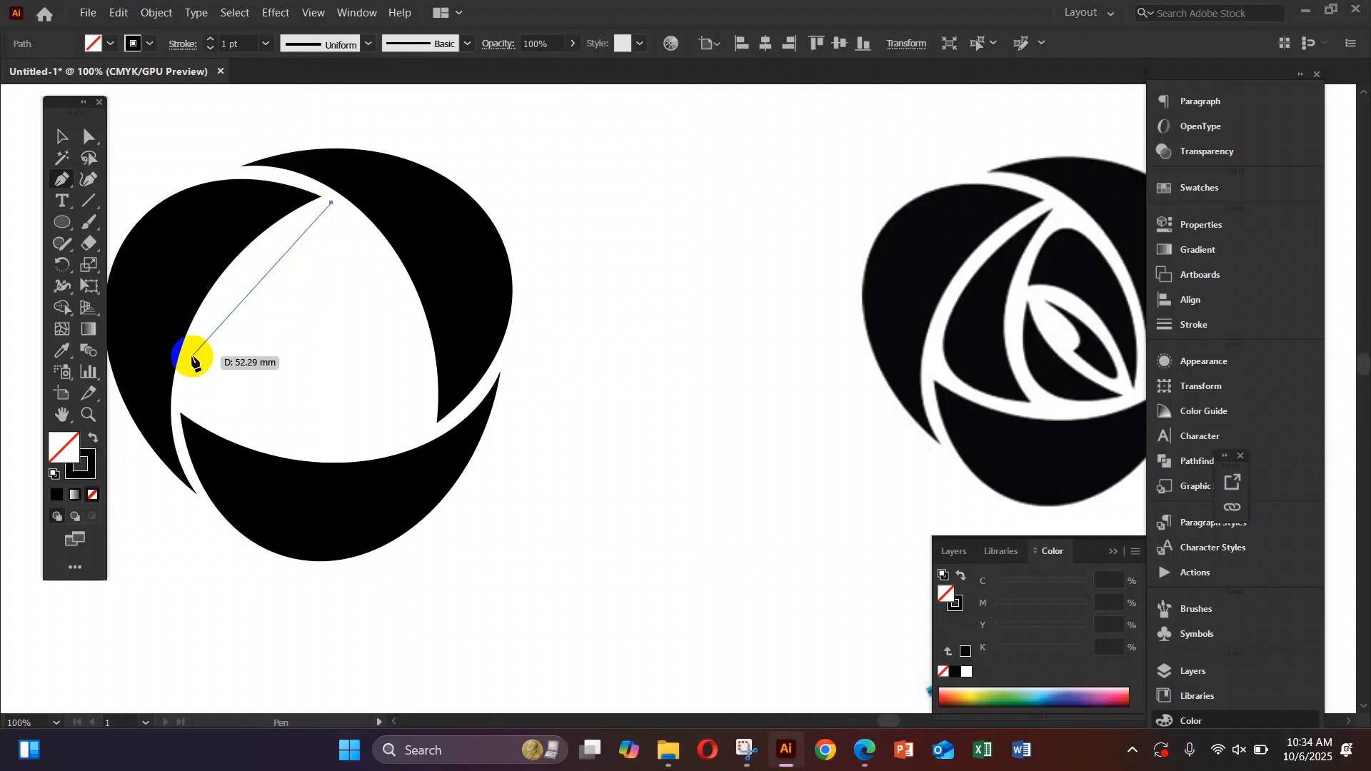
pyautogui.moveTo(181, 391); pyautogui.dragTo(159, 469)
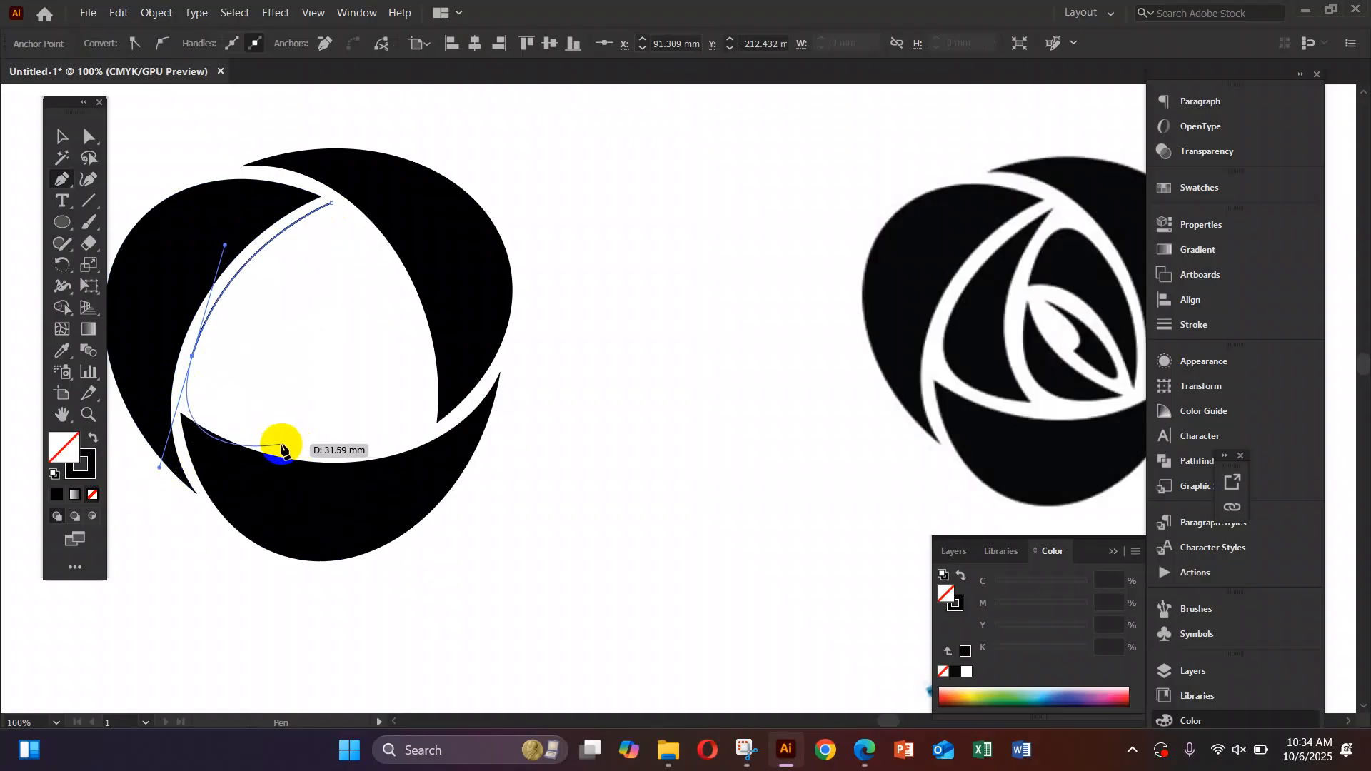
pyautogui.moveTo(274, 443)
pyautogui.mouseDown()
pyautogui.moveTo(246, 455)
pyautogui.moveTo(286, 432)
pyautogui.moveTo(273, 443)
pyautogui.mouseUp()
pyautogui.moveTo(332, 204); pyautogui.dragTo(441, 111)
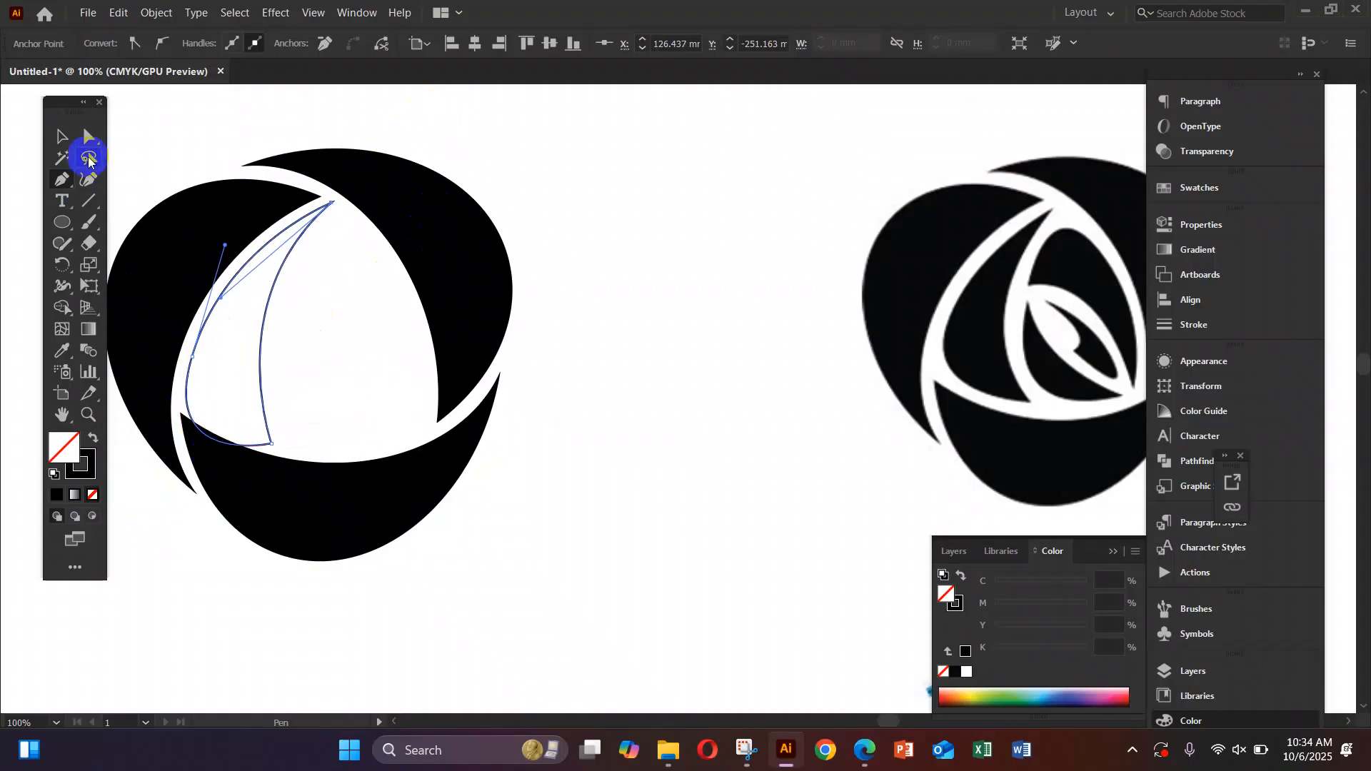
# Reshape the inner petal's outer side by shifting its side anchor slightly and adjusting both handles to follow the neighbouring crescents.
pyautogui.click(94, 137)
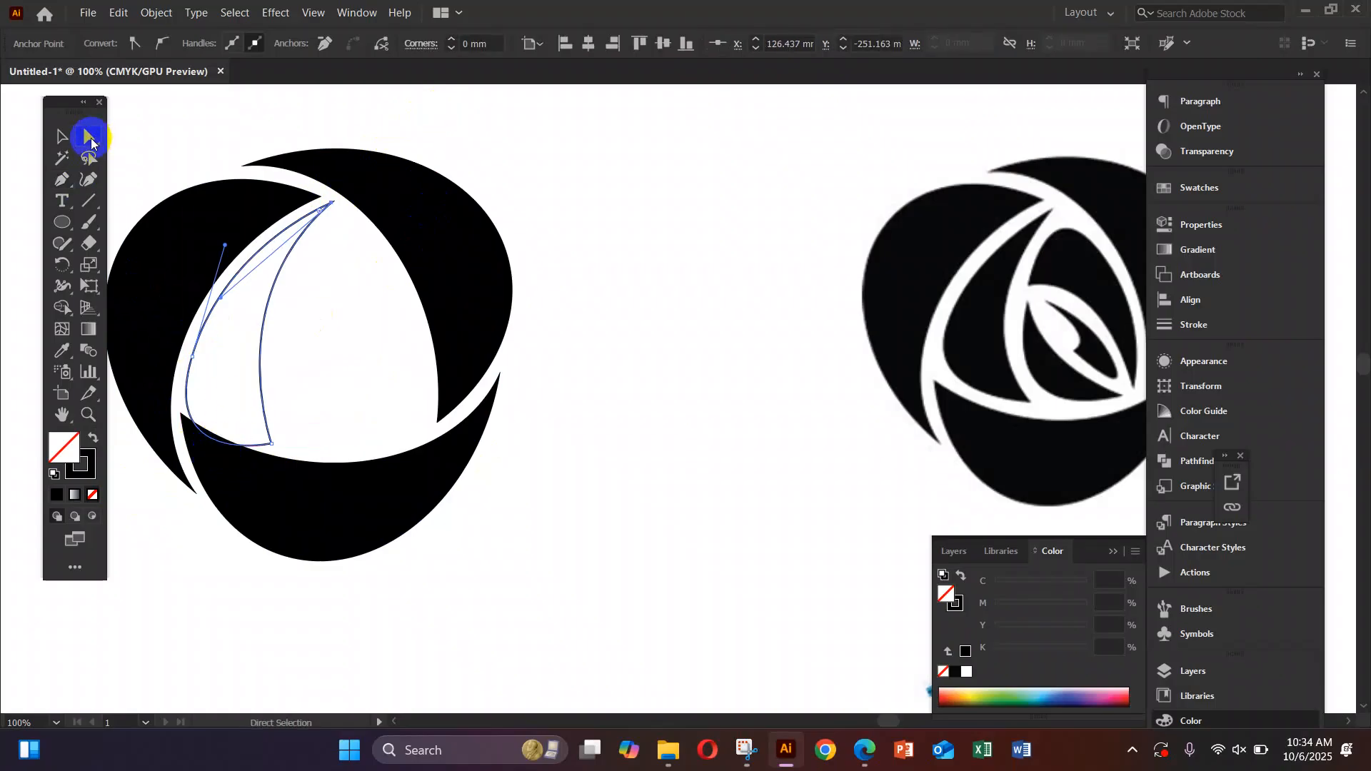
pyautogui.click(192, 355)
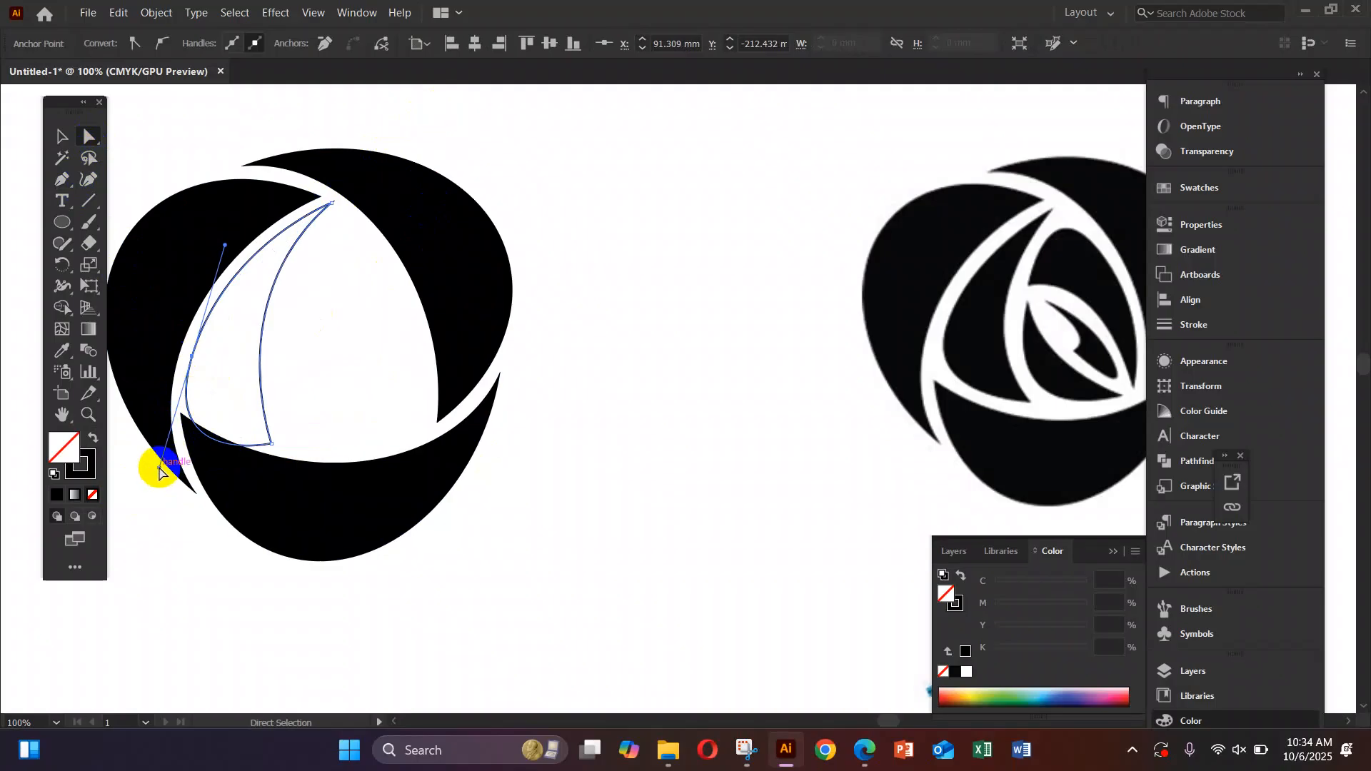
pyautogui.moveTo(157, 465); pyautogui.dragTo(175, 443)
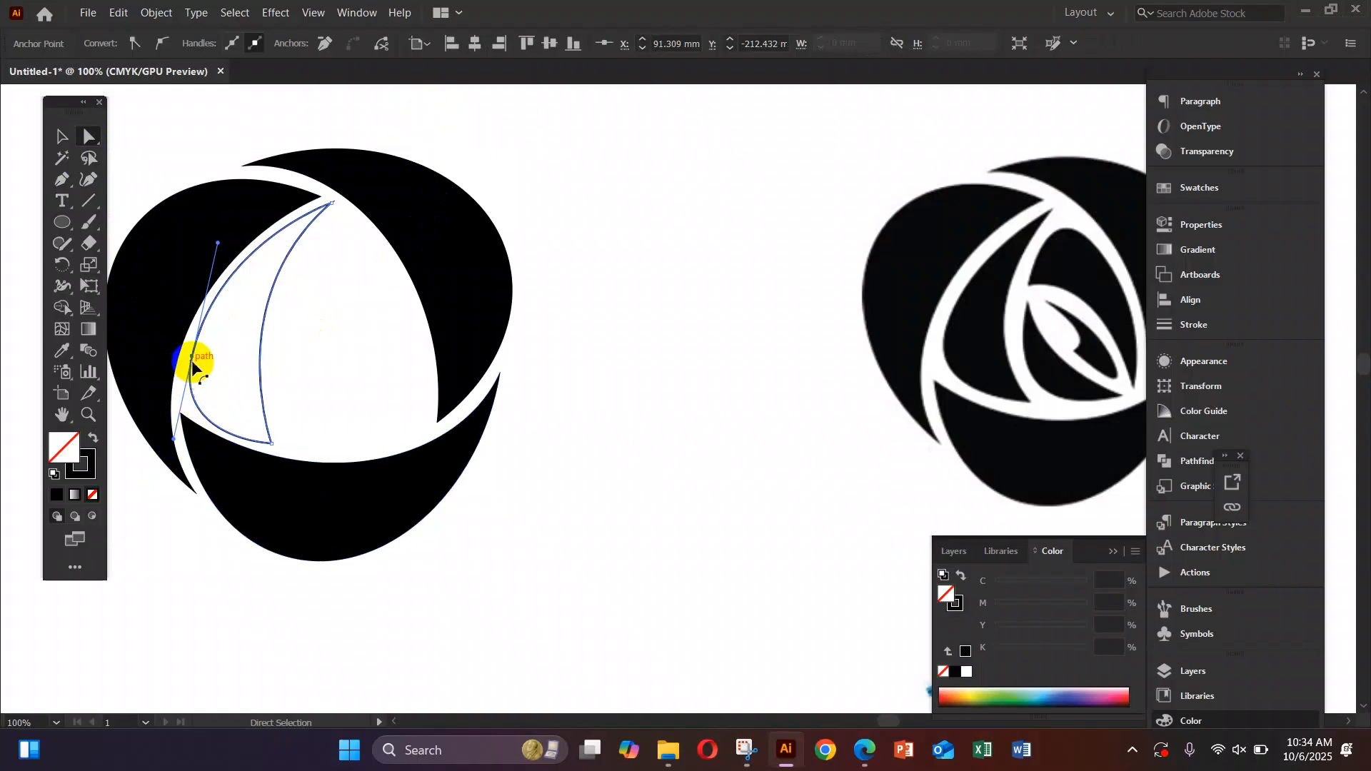
pyautogui.moveTo(192, 357); pyautogui.dragTo(196, 350)
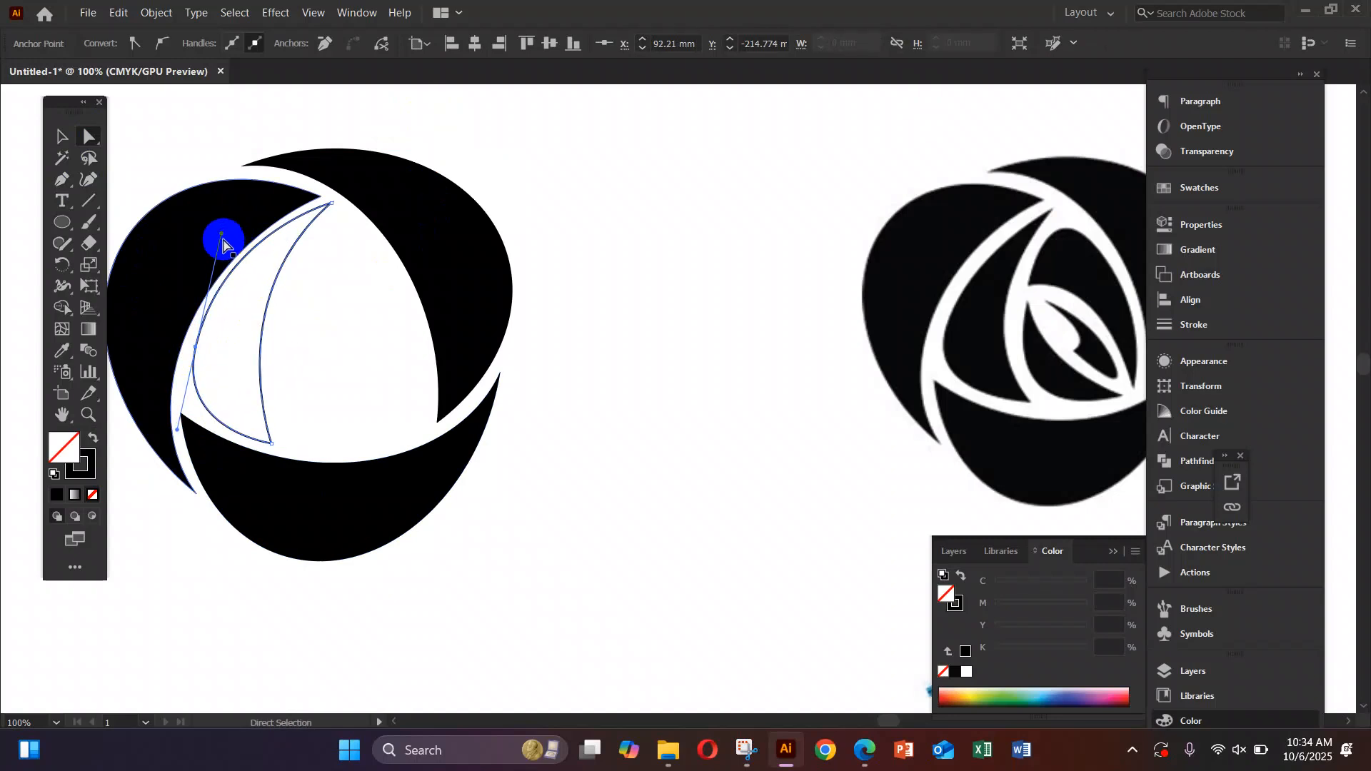
pyautogui.moveTo(224, 235); pyautogui.dragTo(231, 240)
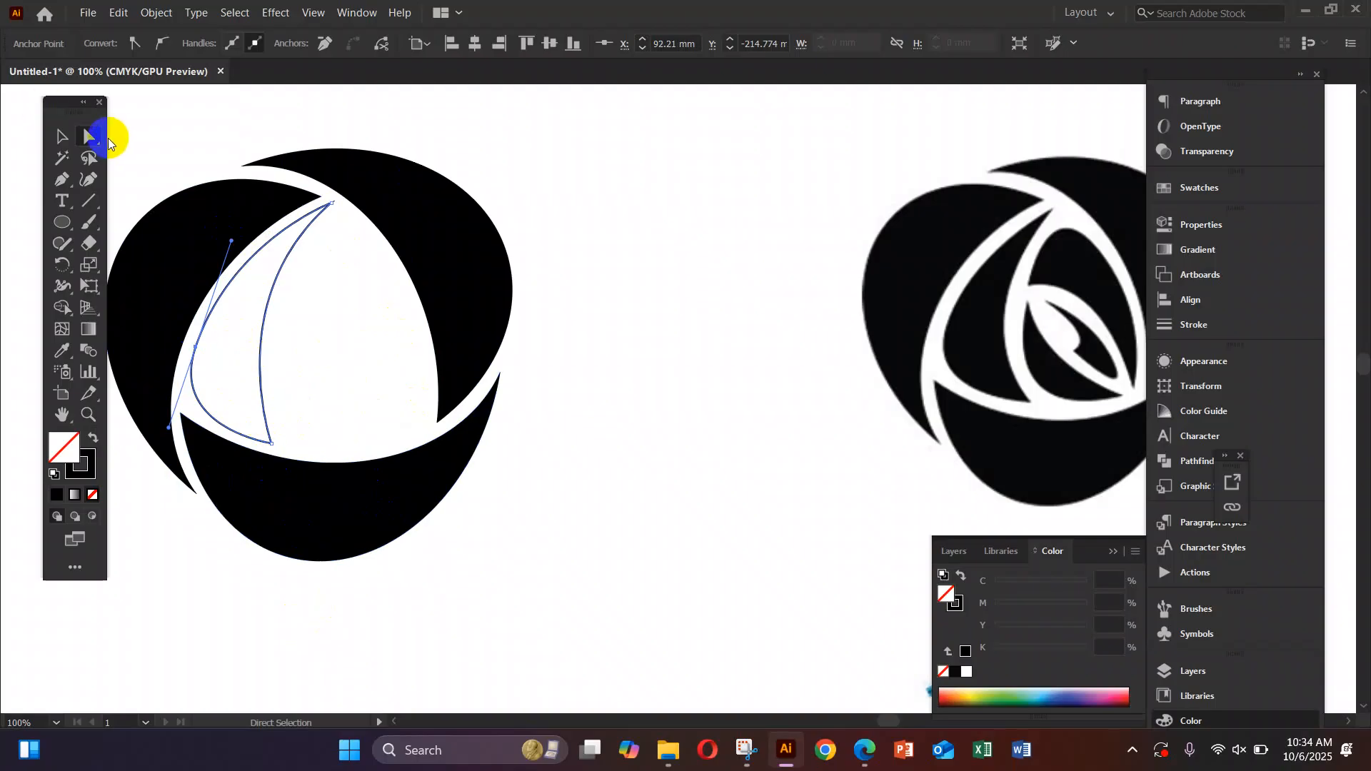
# Draw the upper-right inner petal inside the crescent ring with the Pen tool as a closed curved path with a rounded top.
pyautogui.click(704, 498)
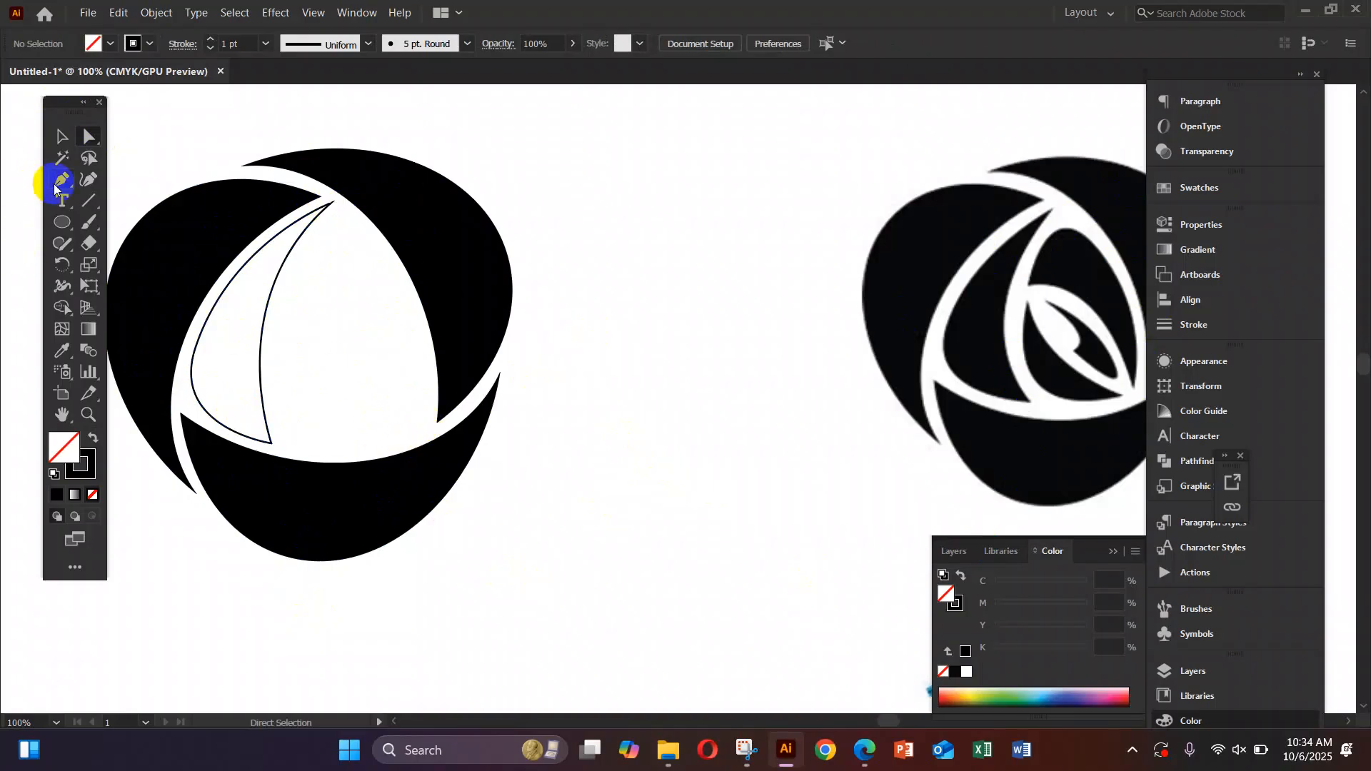
pyautogui.click(428, 427)
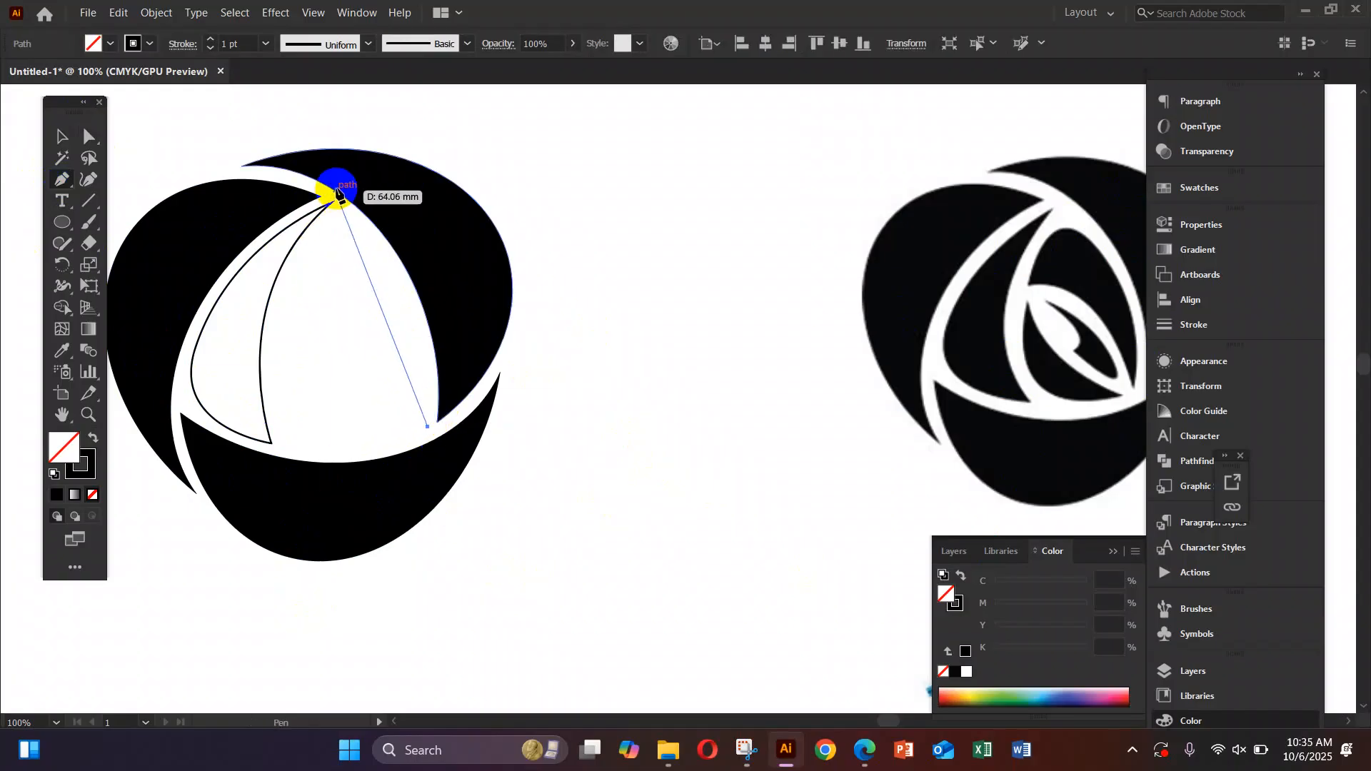
pyautogui.moveTo(383, 252); pyautogui.dragTo(325, 155)
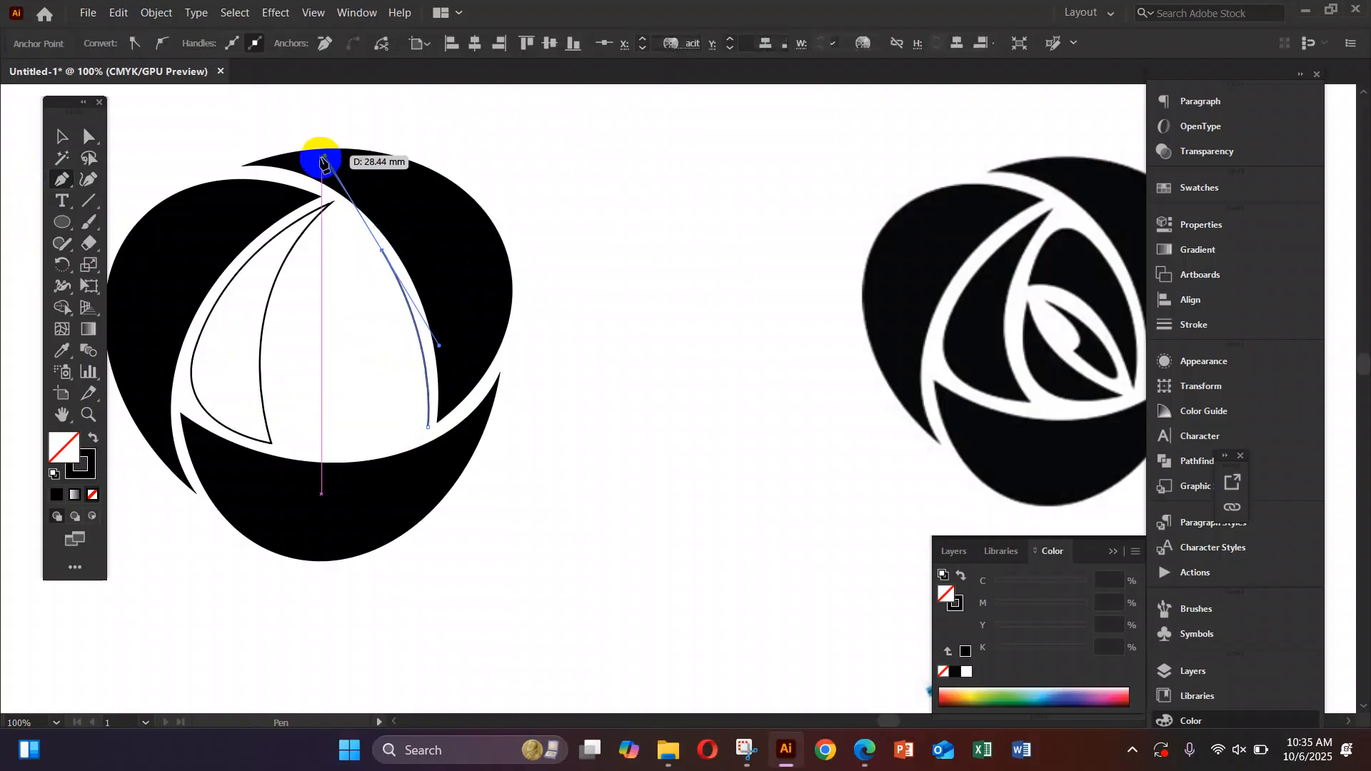
pyautogui.click(284, 295)
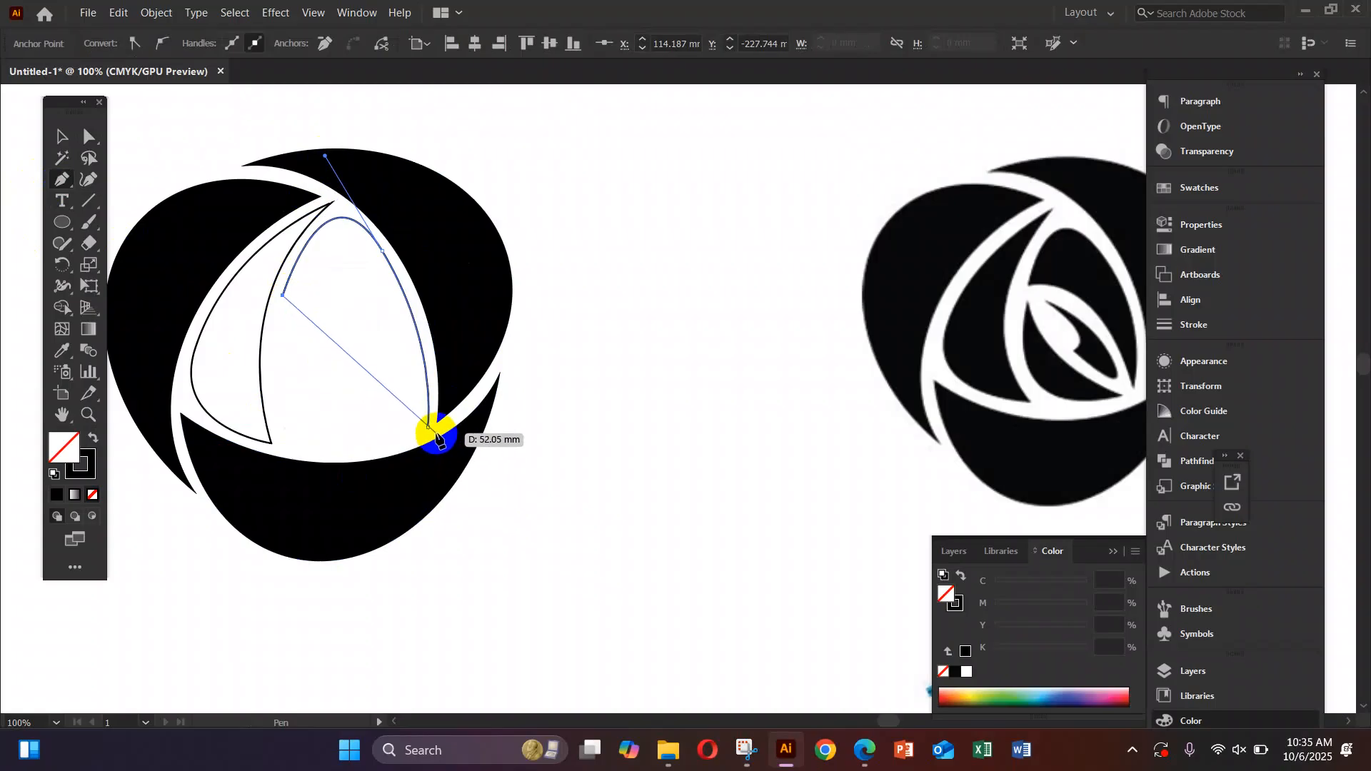
pyautogui.moveTo(429, 427); pyautogui.dragTo(460, 567)
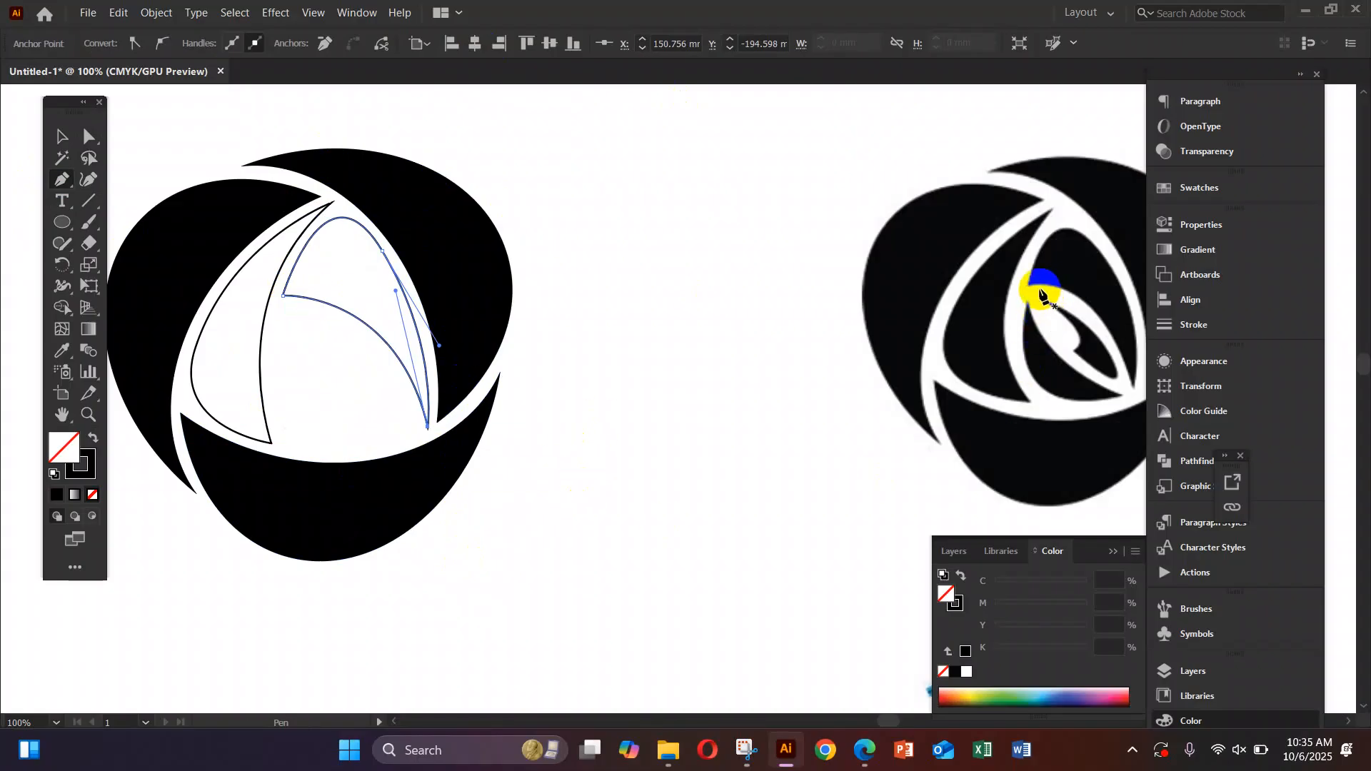
# Draw the lower inner petal as a closed crescent-shaped Pen path about 36 mm wide and 33 mm high, then deselect it.
pyautogui.click(283, 305)
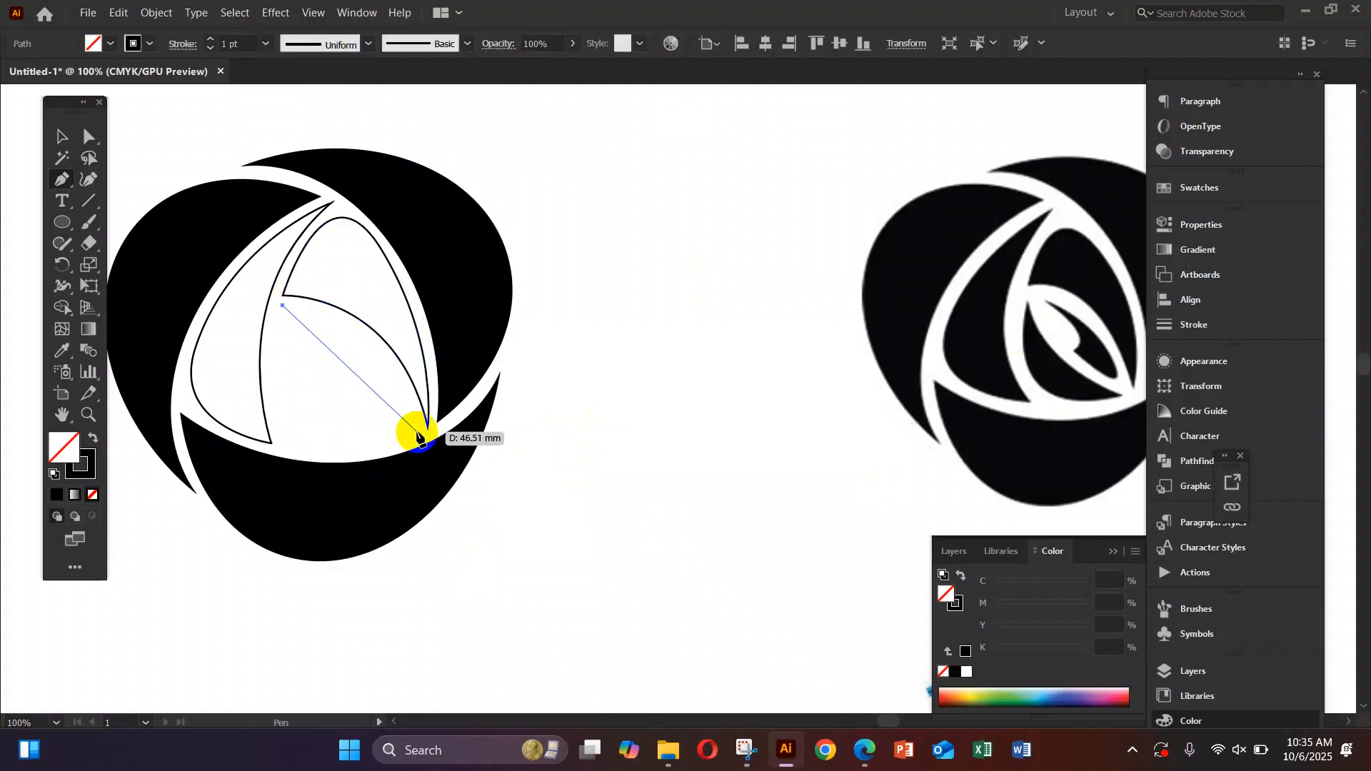
pyautogui.moveTo(420, 434); pyautogui.dragTo(603, 394)
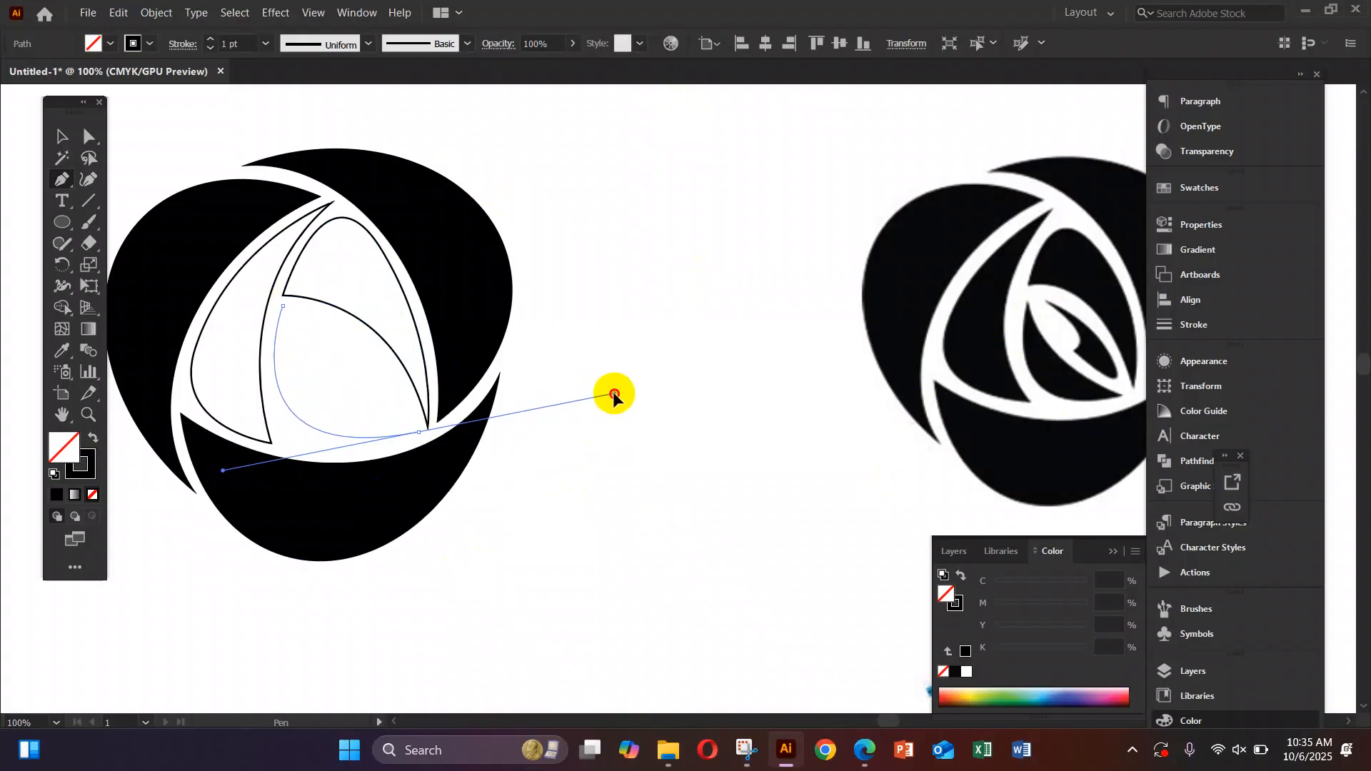
pyautogui.moveTo(613, 394); pyautogui.dragTo(613, 394)
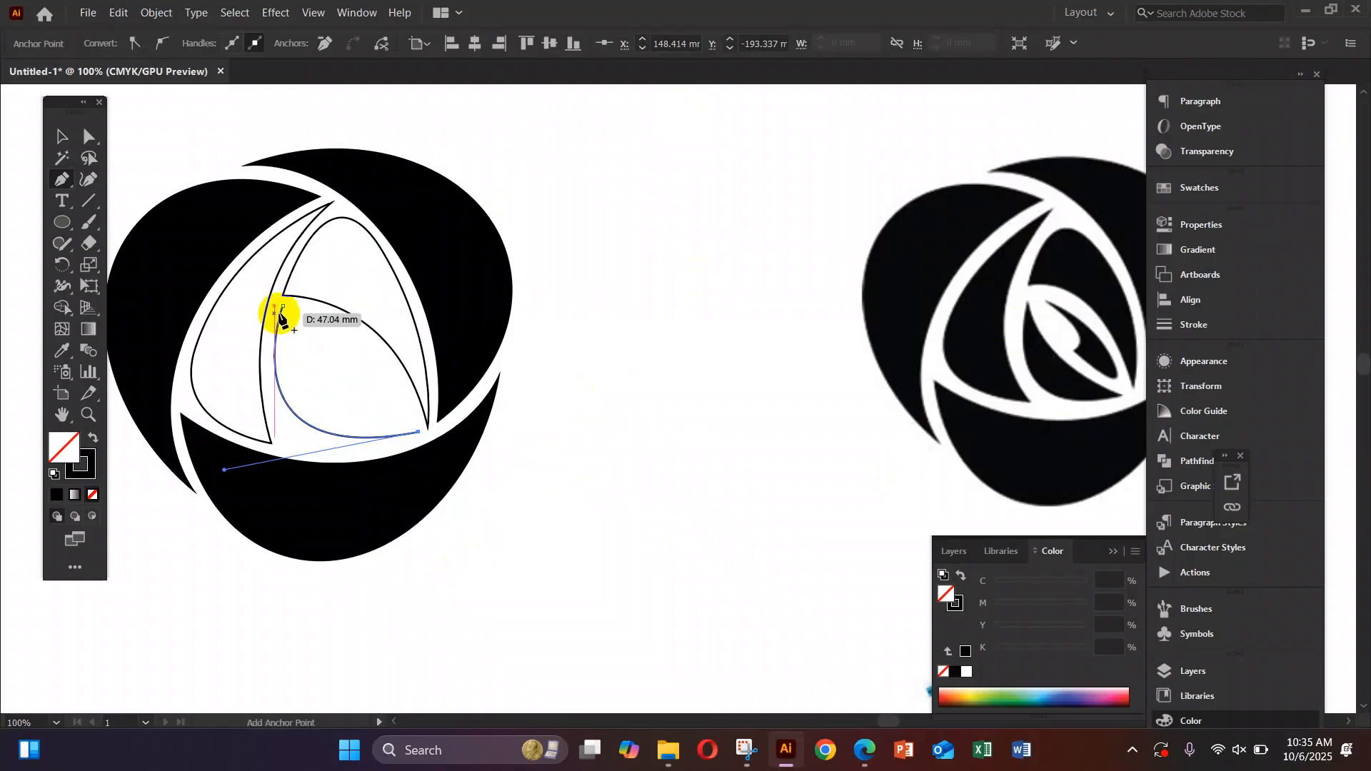
pyautogui.moveTo(283, 307); pyautogui.dragTo(262, 188)
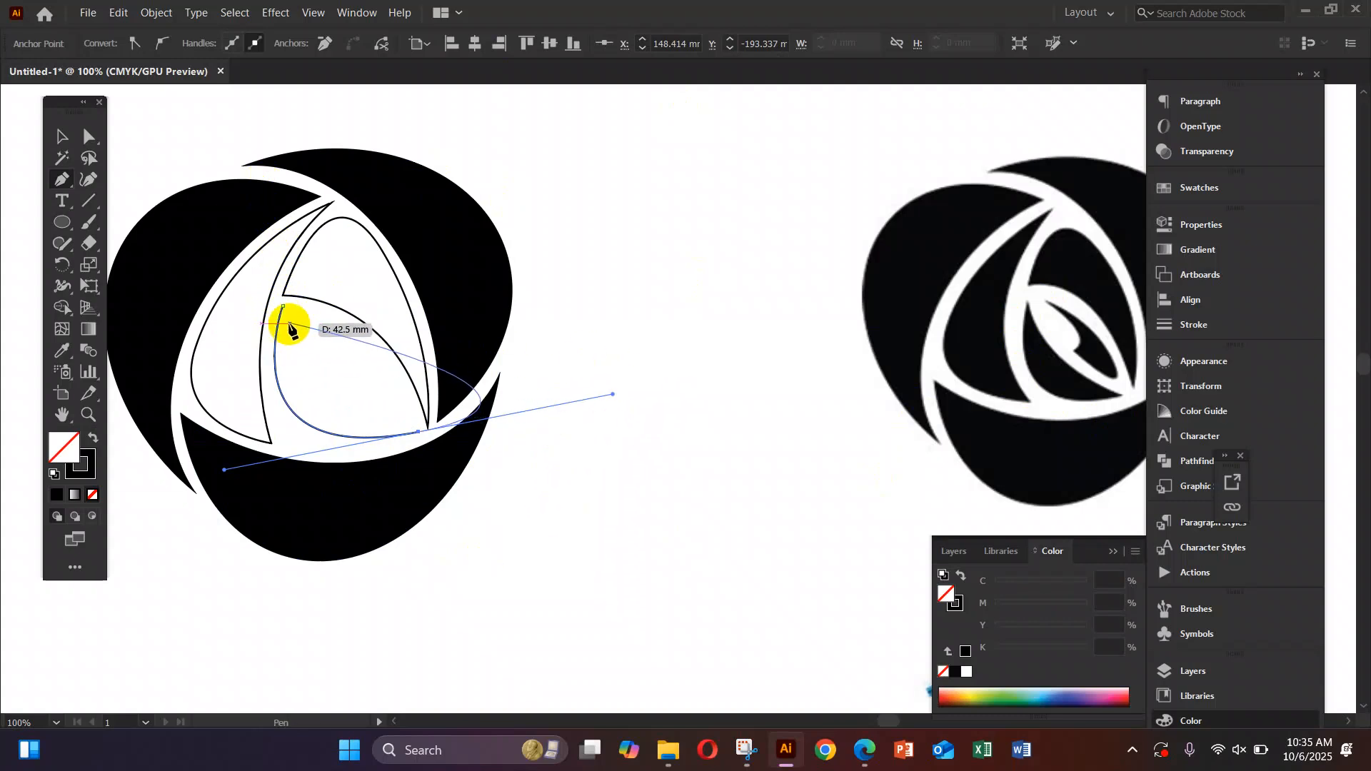
pyautogui.moveTo(295, 250); pyautogui.dragTo(293, 221)
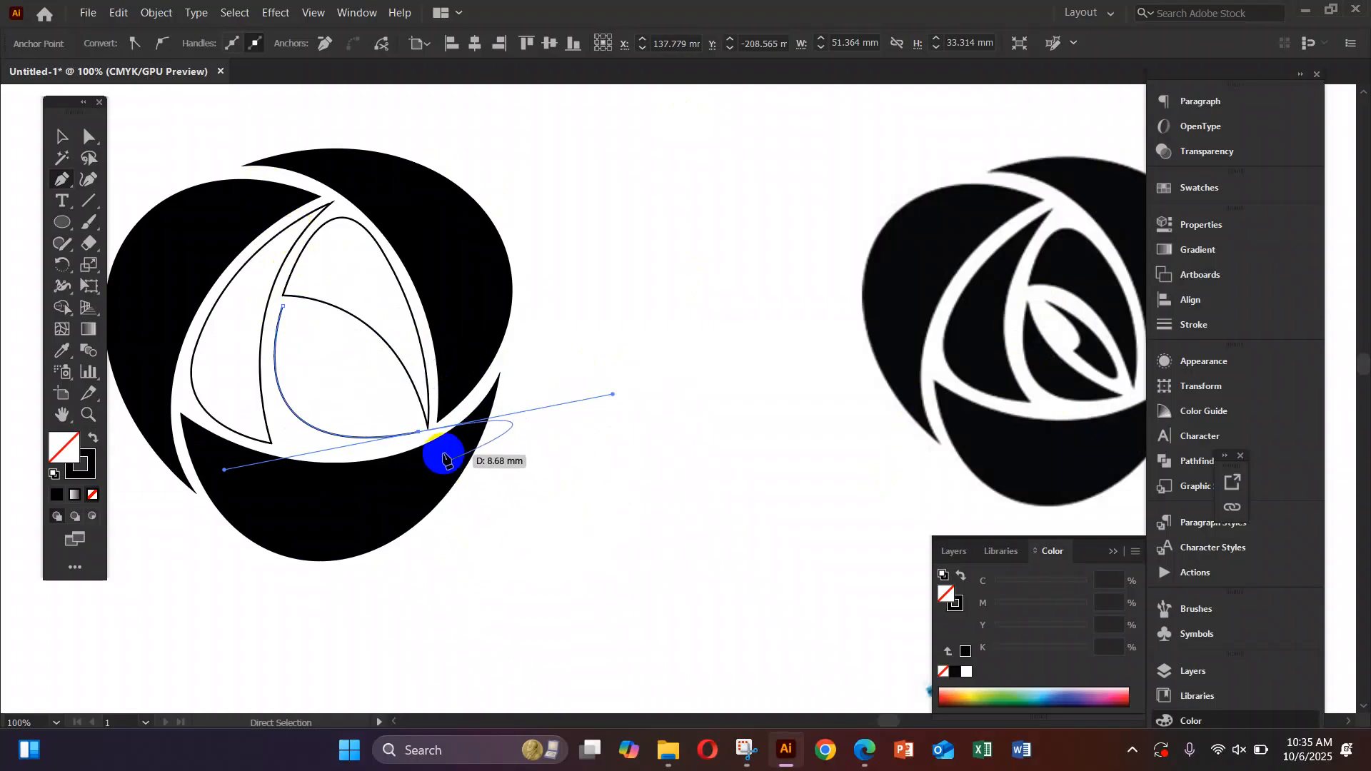
pyautogui.click(422, 437)
pyautogui.click(283, 307)
pyautogui.moveTo(283, 280); pyautogui.dragTo(262, 197)
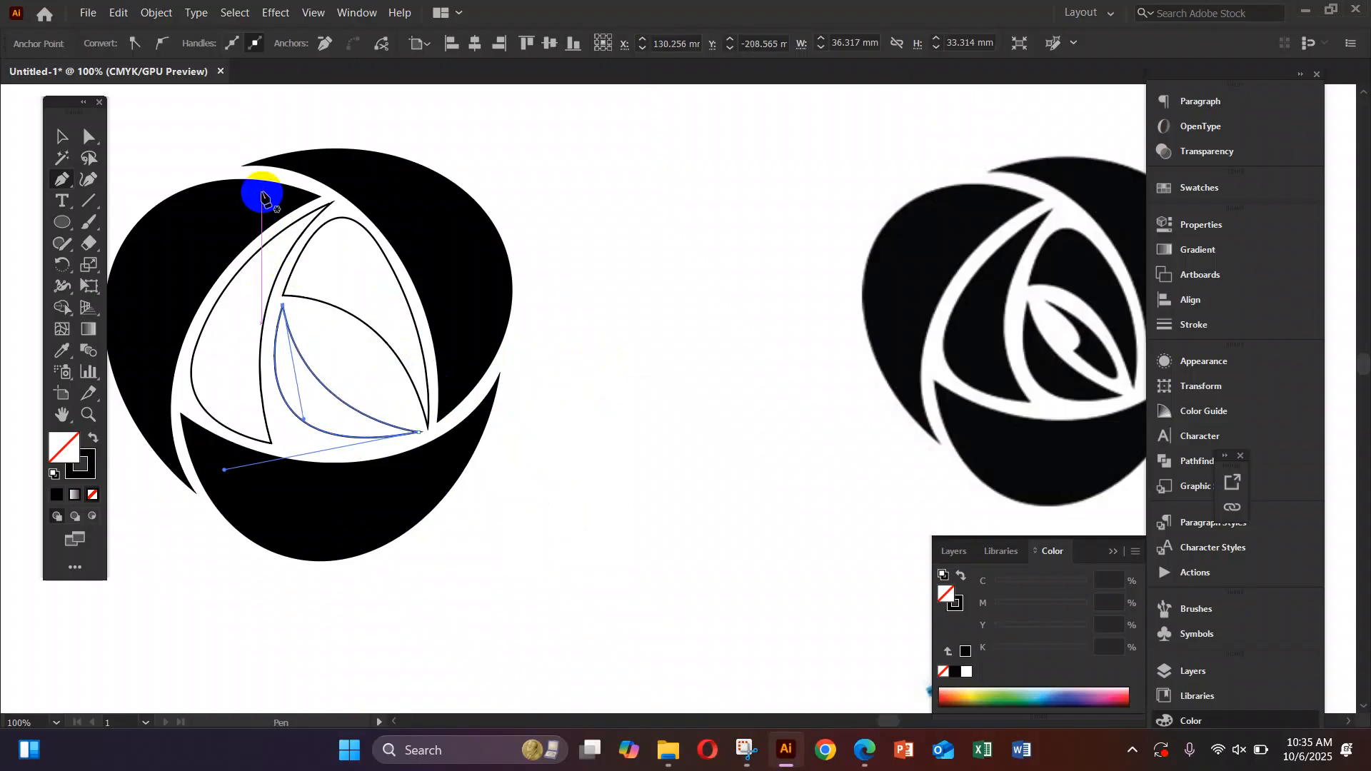
pyautogui.keyDown('ctrl'); pyautogui.click(608, 672); pyautogui.keyUp('ctrl')
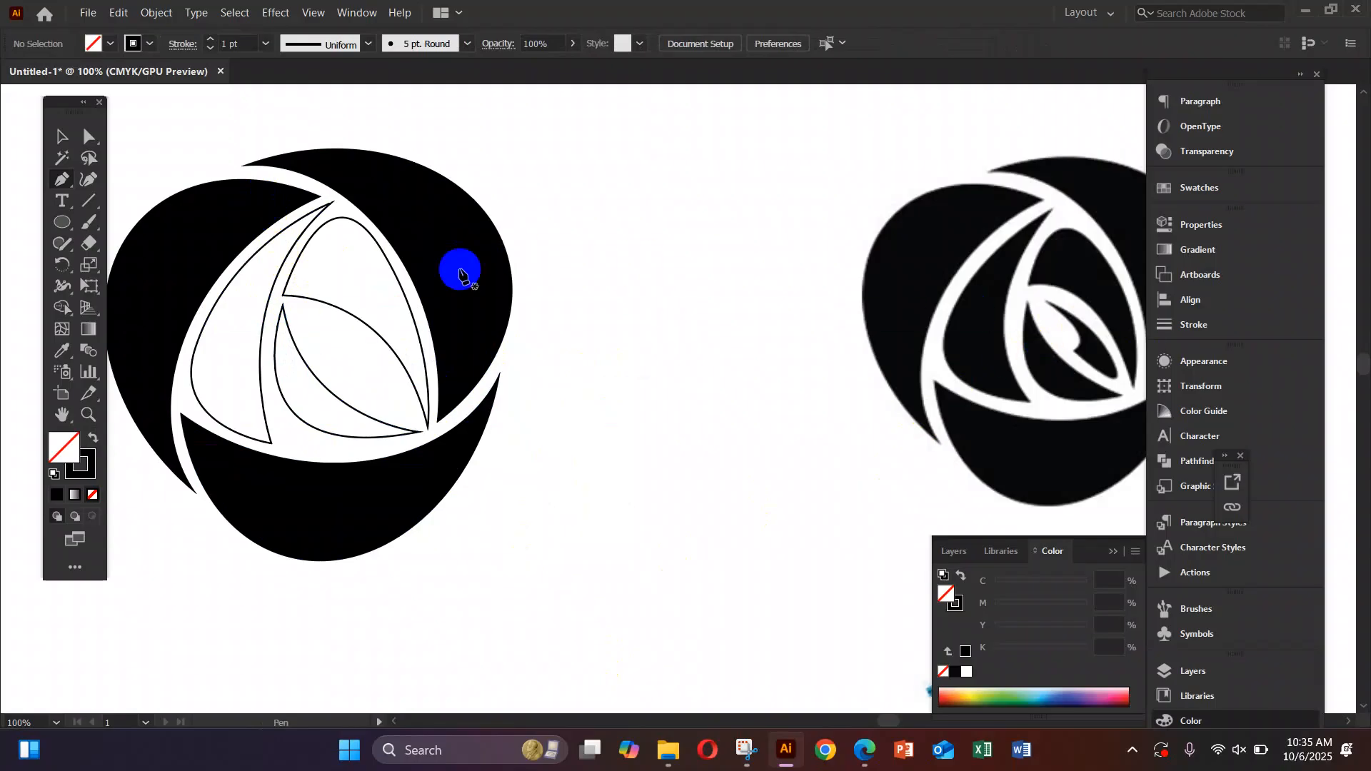
# Draw the small leaf-shaped centre petal between the two inner petals as a closed Pen path with a curved notch on its lower side.
pyautogui.click(307, 307)
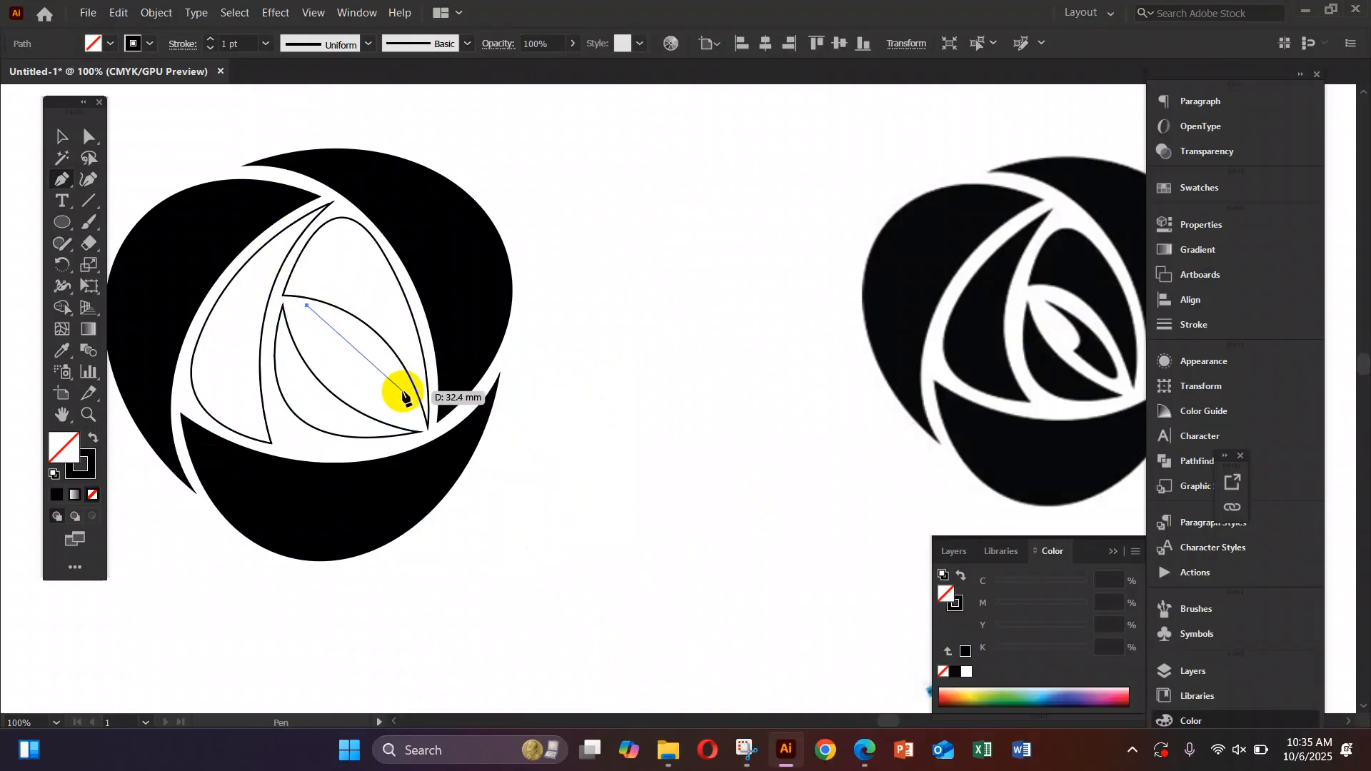
pyautogui.moveTo(400, 393); pyautogui.dragTo(435, 463)
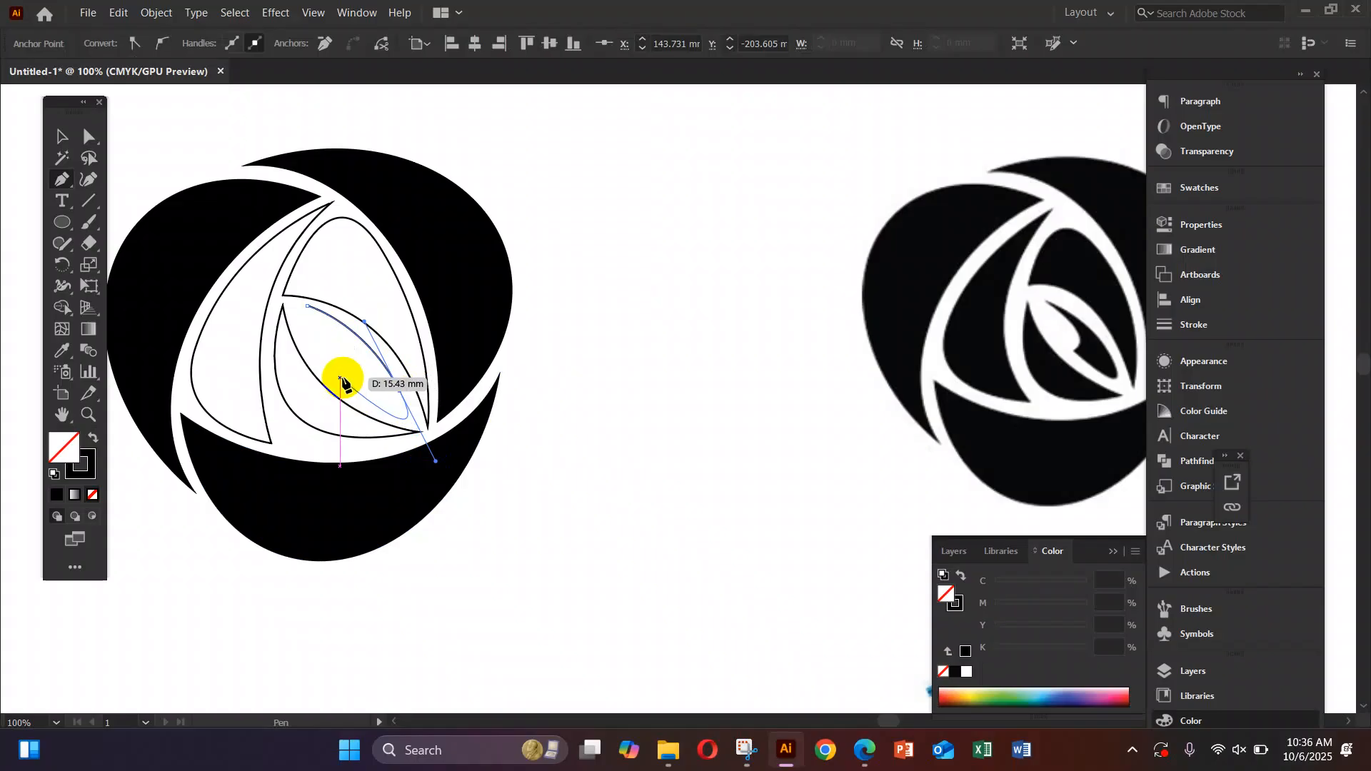
pyautogui.click(341, 380)
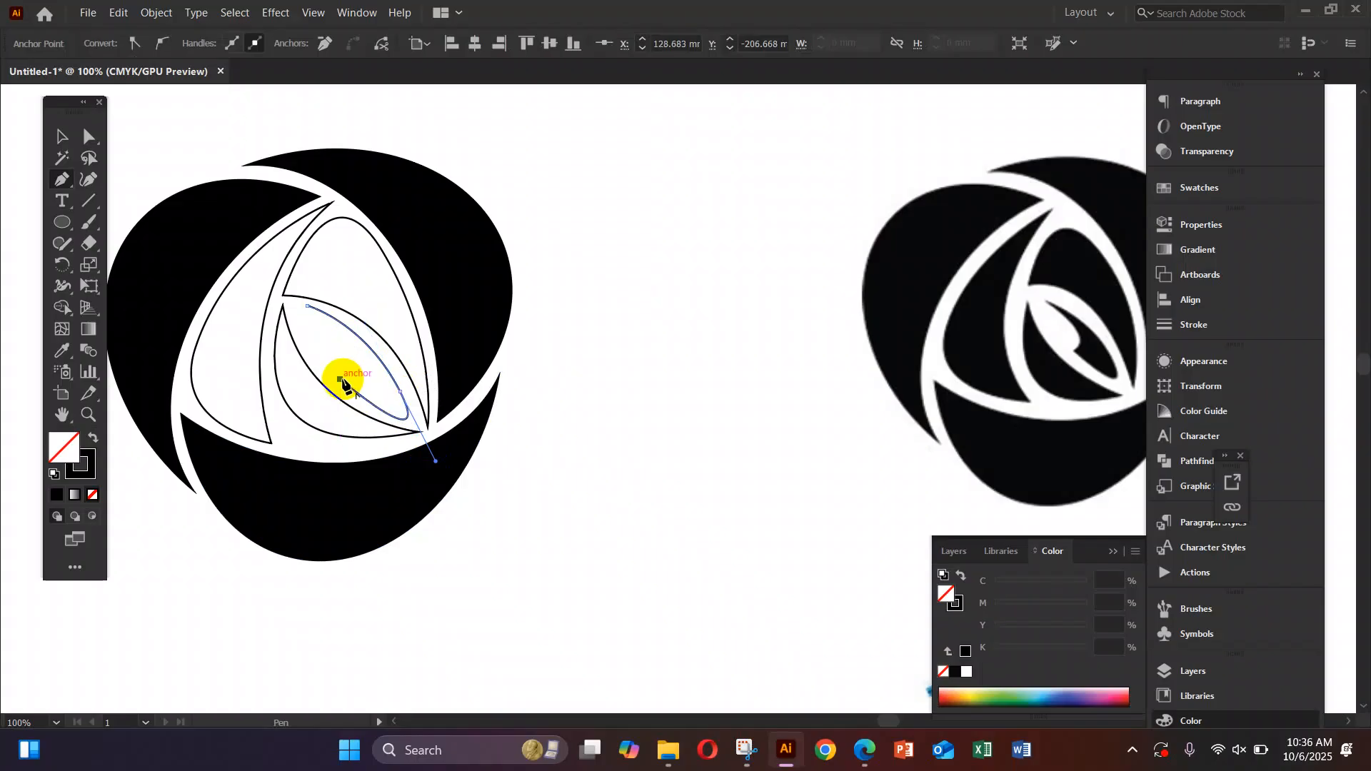
pyautogui.moveTo(308, 308); pyautogui.dragTo(235, 249)
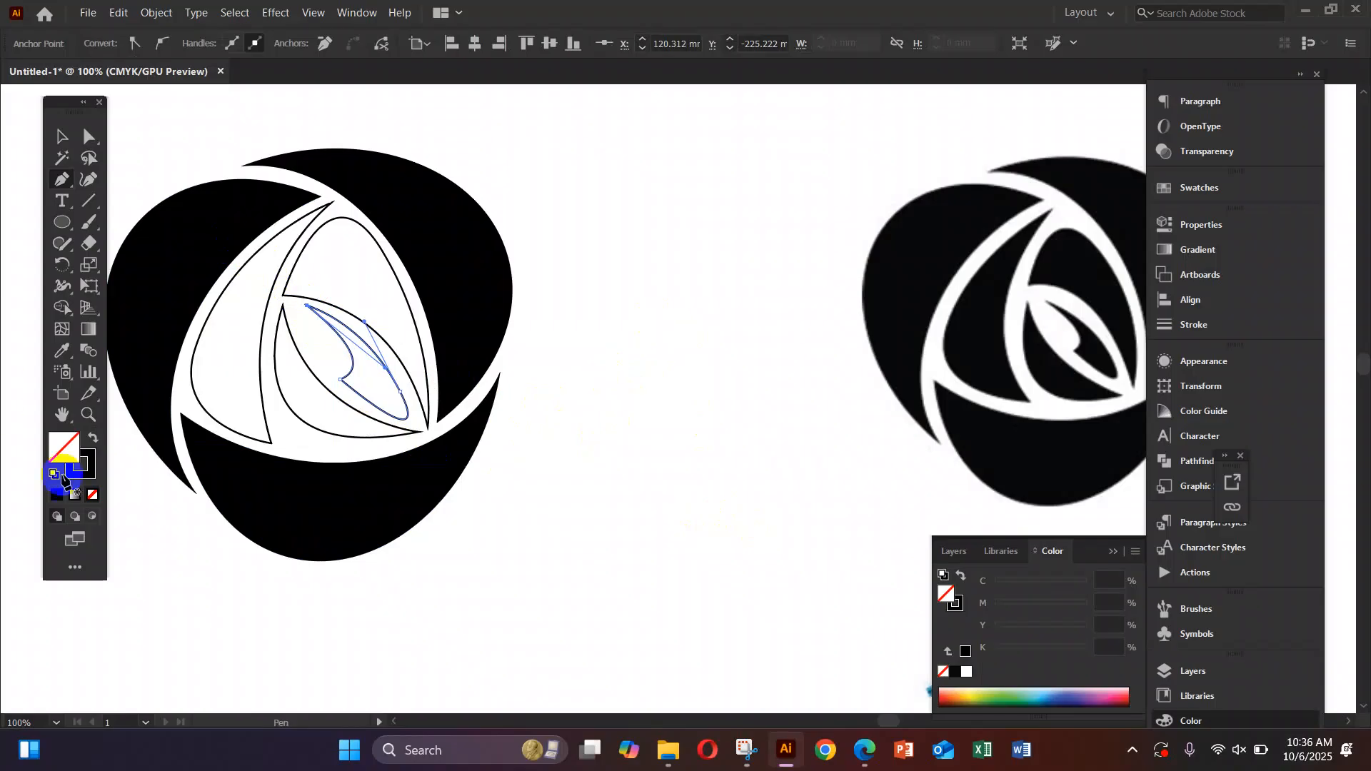
# Select all the outlined inner petals and swap their fill and stroke to make them solid black without an outline.
pyautogui.click(62, 137)
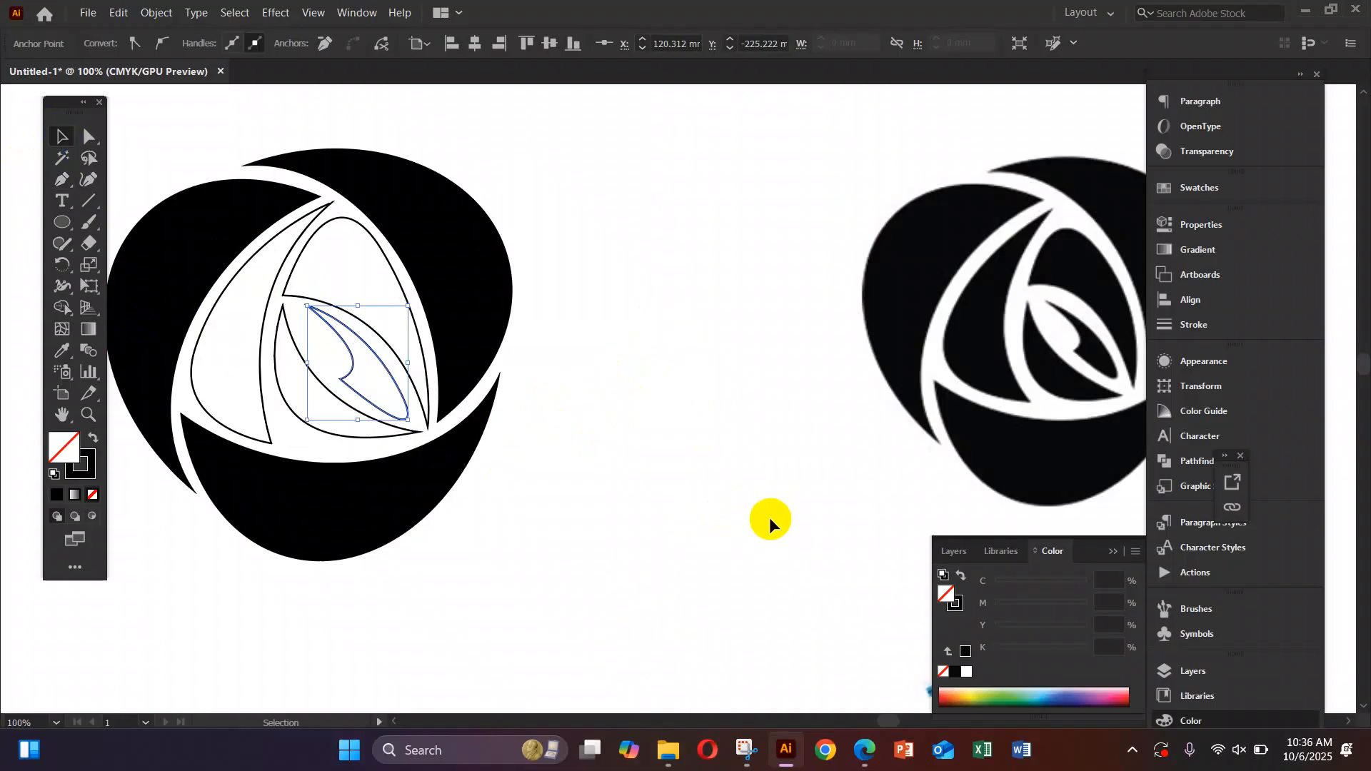
pyautogui.moveTo(235, 322); pyautogui.dragTo(400, 395)
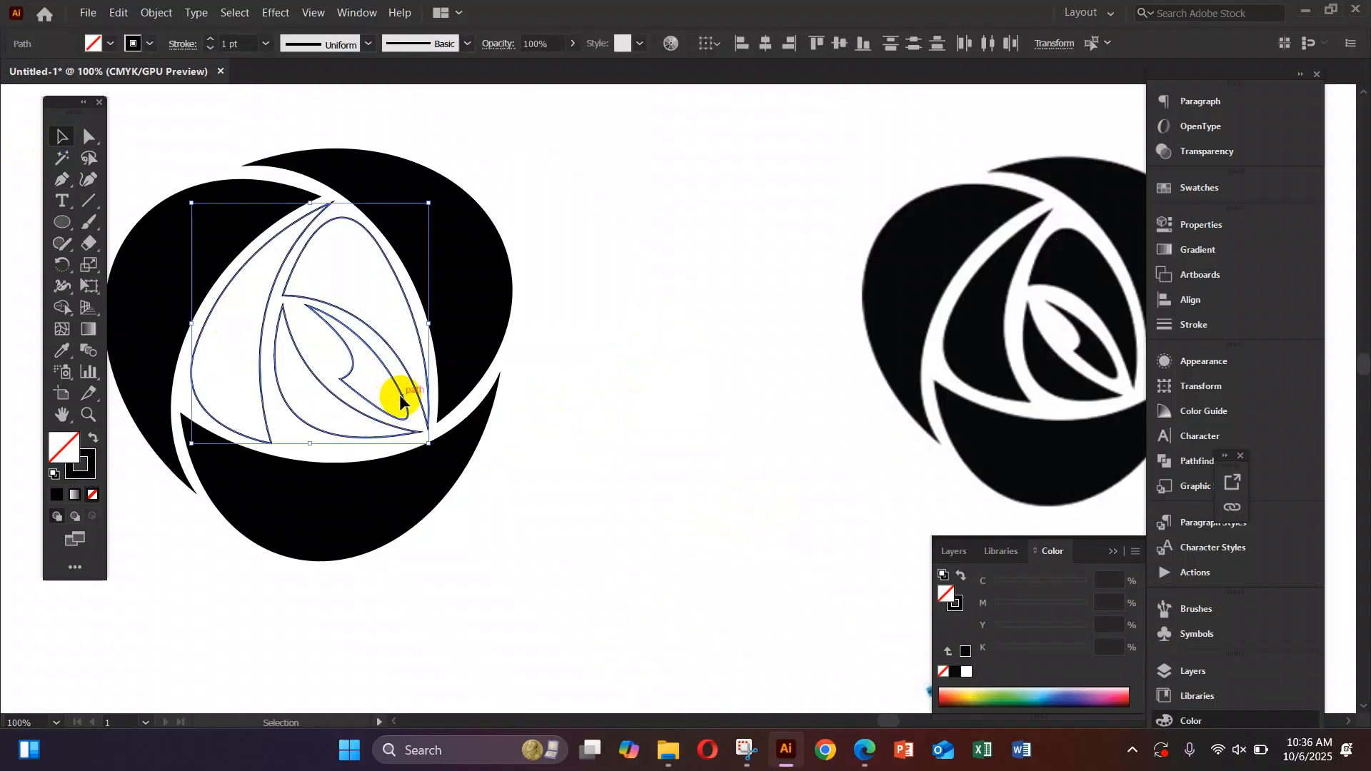
pyautogui.click(93, 438)
pyautogui.click(513, 581)
# Scale the whole drawn rose down to the reference rose's size, move it beside the reference and group its shapes.
pyautogui.hotkey('ctrl', '-')
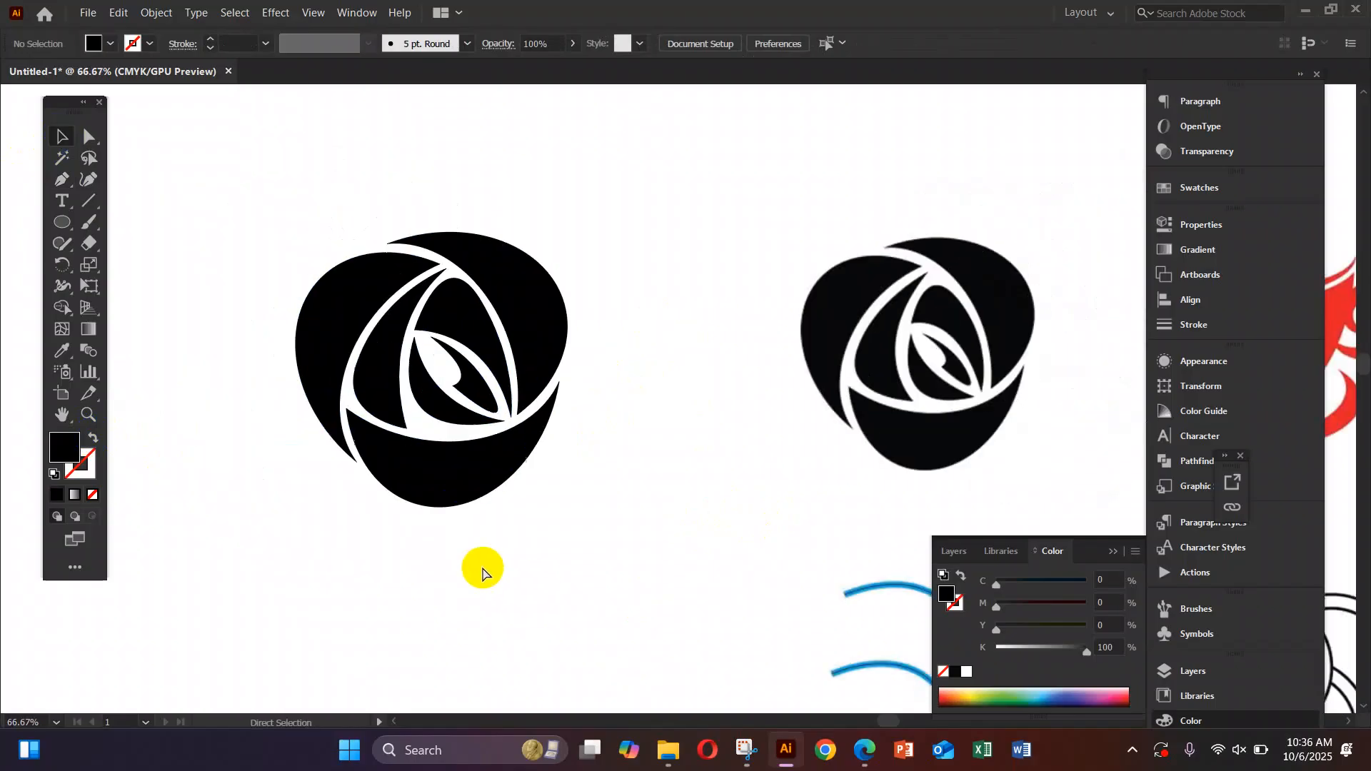
pyautogui.hotkey('ctrl', '-')
pyautogui.moveTo(373, 230); pyautogui.dragTo(632, 535)
pyautogui.moveTo(390, 273); pyautogui.dragTo(422, 302)
pyautogui.moveTo(545, 400); pyautogui.dragTo(602, 432)
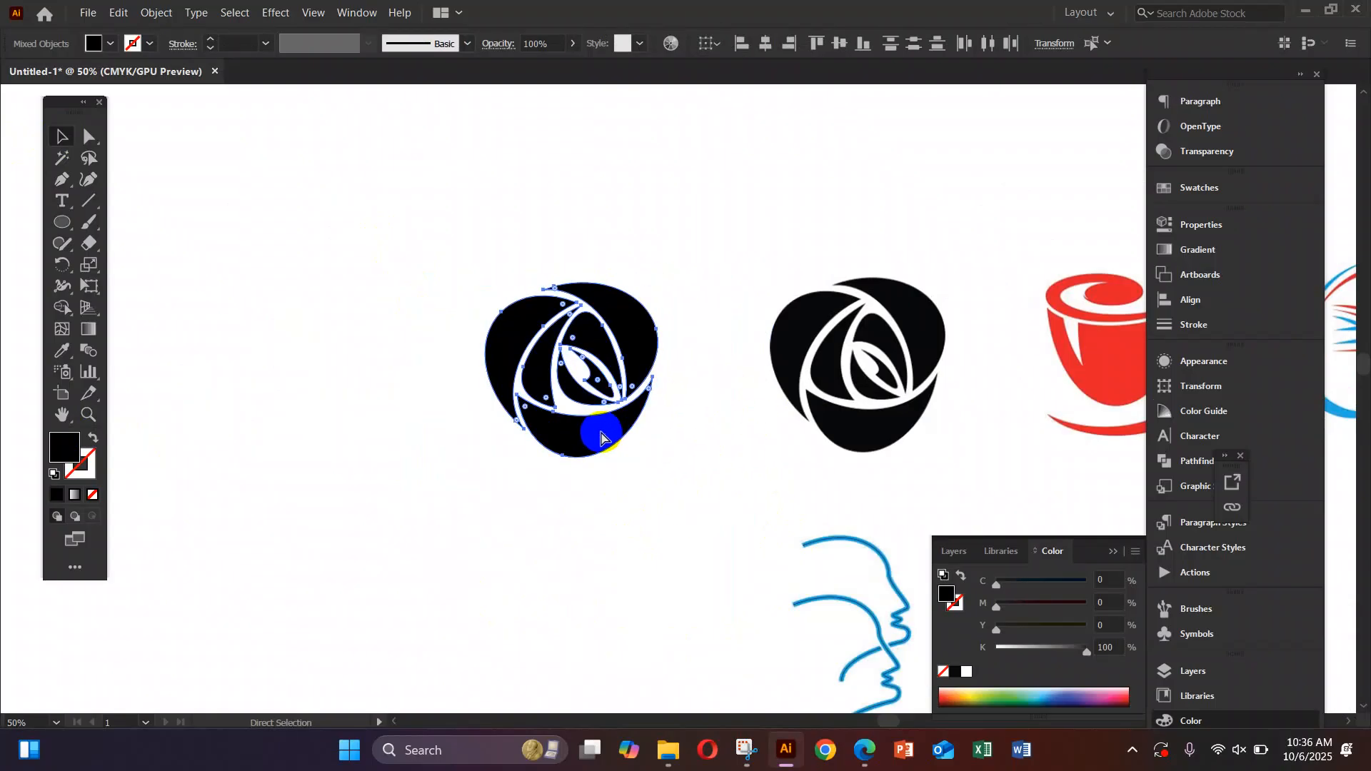
pyautogui.hotkey('ctrl', 'g')
# Examine the red coffee cup reference logo up close, particularly its rim swirl, and leave nothing selected.
pyautogui.press('space')
pyautogui.moveTo(640, 533); pyautogui.dragTo(394, 500)
pyautogui.moveTo(698, 490); pyautogui.dragTo(415, 525)
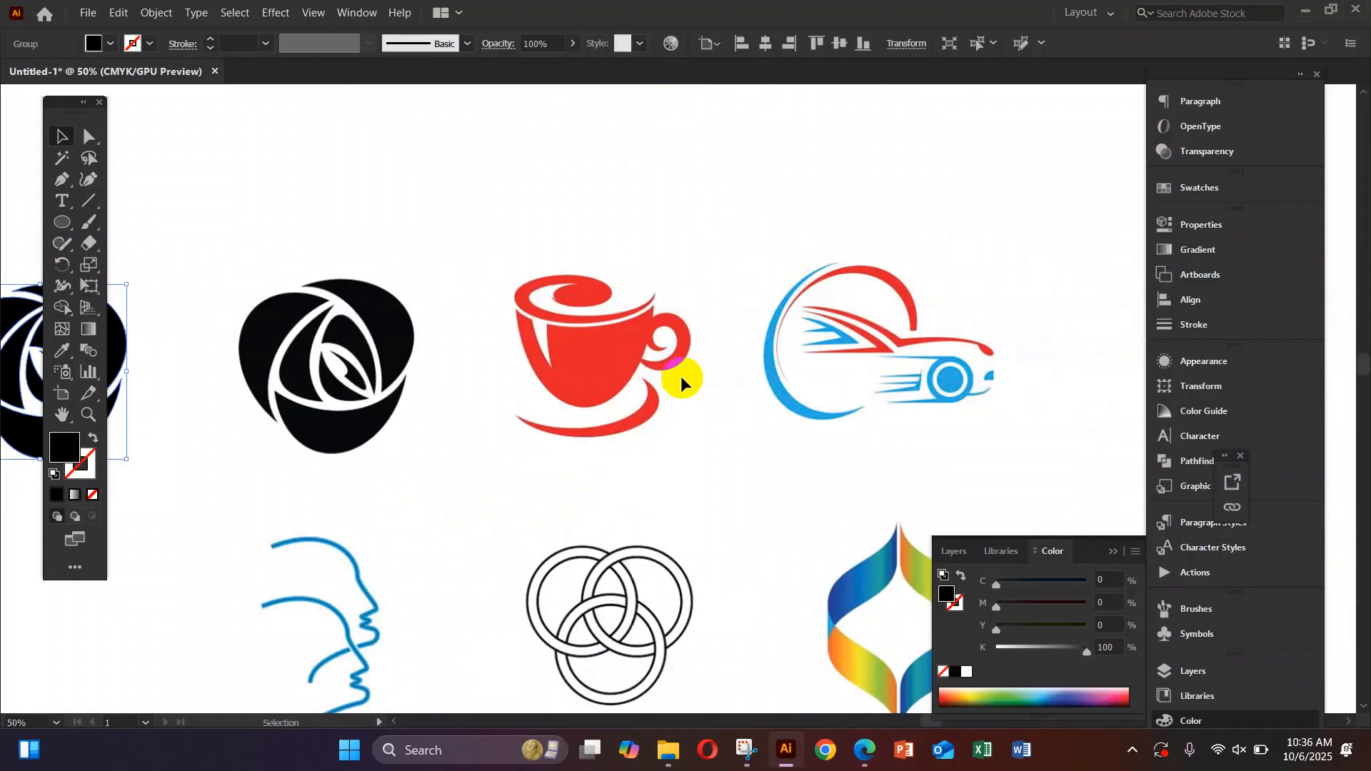
pyautogui.hotkey('ctrl', 'space')
pyautogui.keyDown('ctrl'); pyautogui.click(630, 362); pyautogui.keyUp('ctrl')
pyautogui.moveTo(620, 346); pyautogui.dragTo(606, 355)
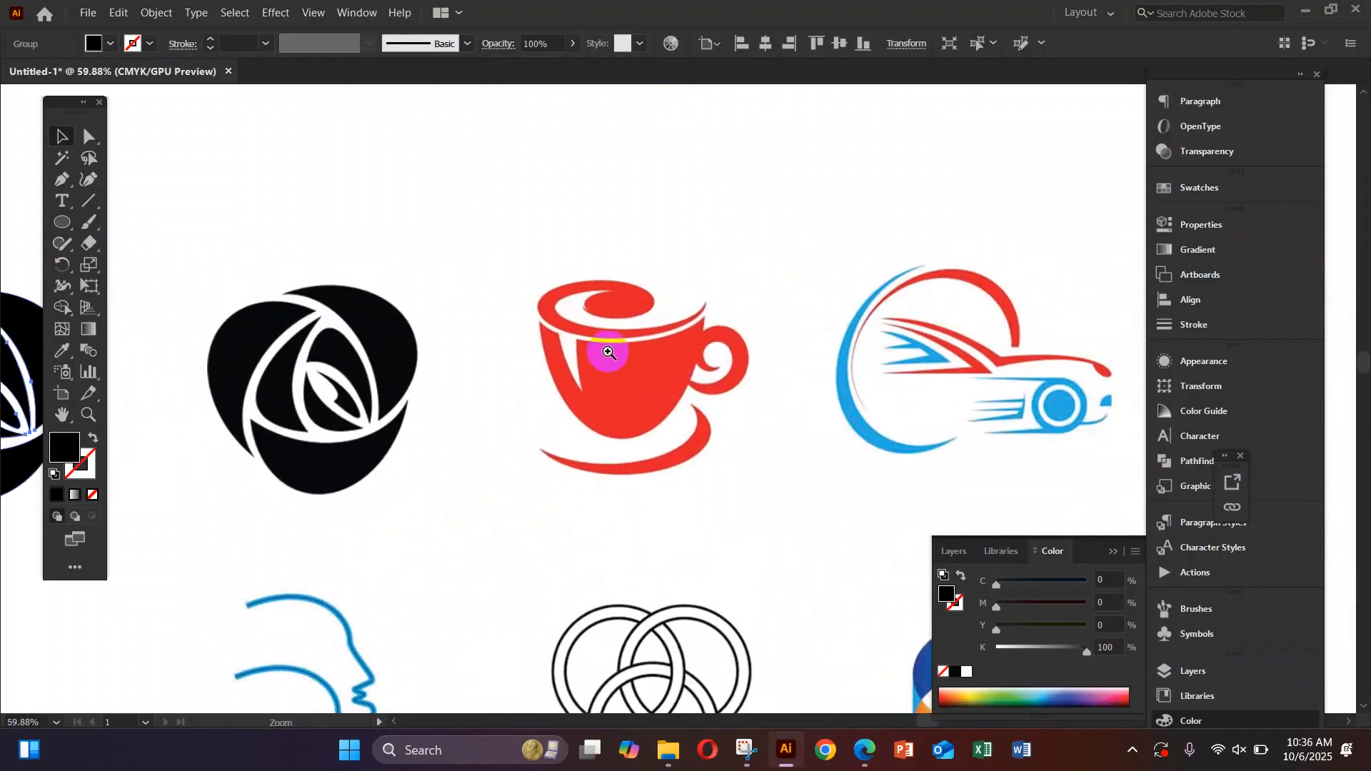
pyautogui.keyDown('ctrl'); pyautogui.click(640, 368); pyautogui.keyUp('ctrl')
pyautogui.keyDown('ctrl'); pyautogui.click(642, 367); pyautogui.keyUp('ctrl')
pyautogui.keyDown('ctrl'); pyautogui.click(690, 388); pyautogui.keyUp('ctrl')
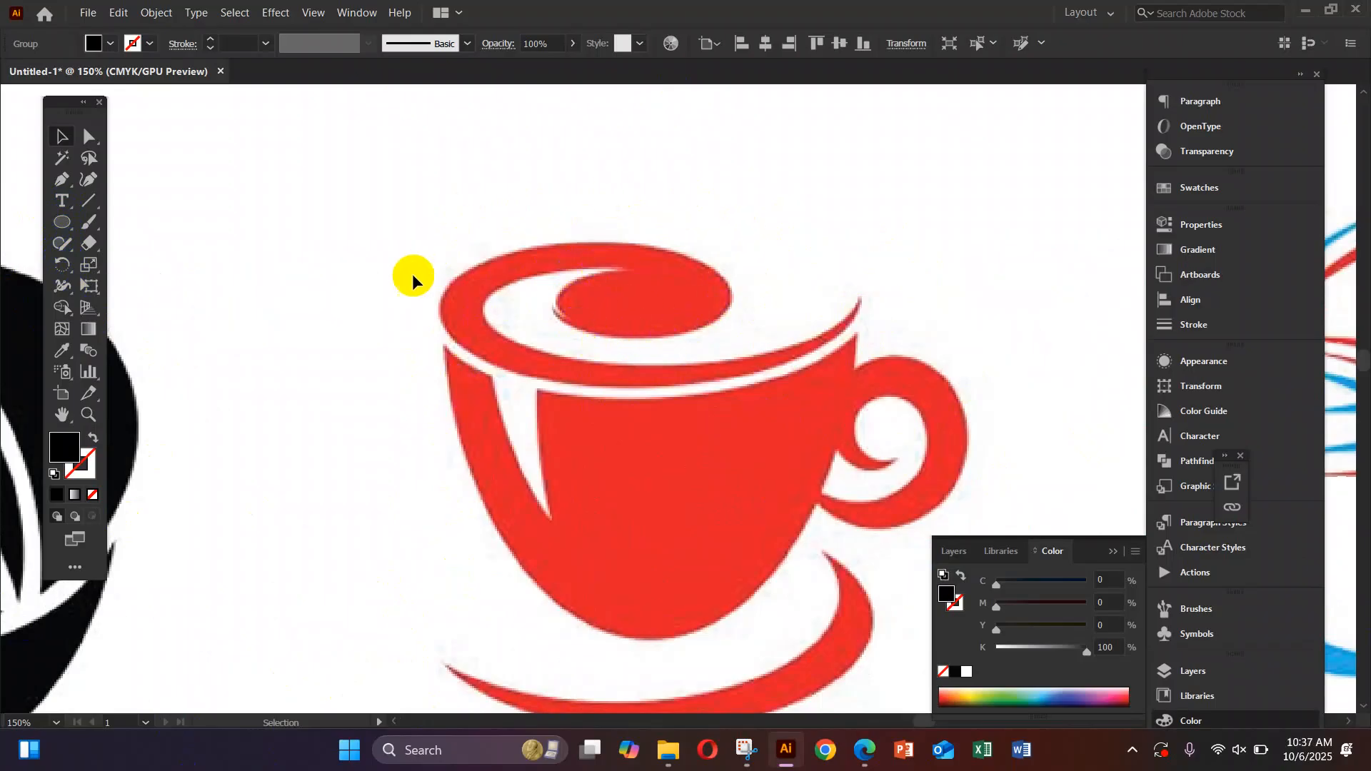
pyautogui.click(754, 373)
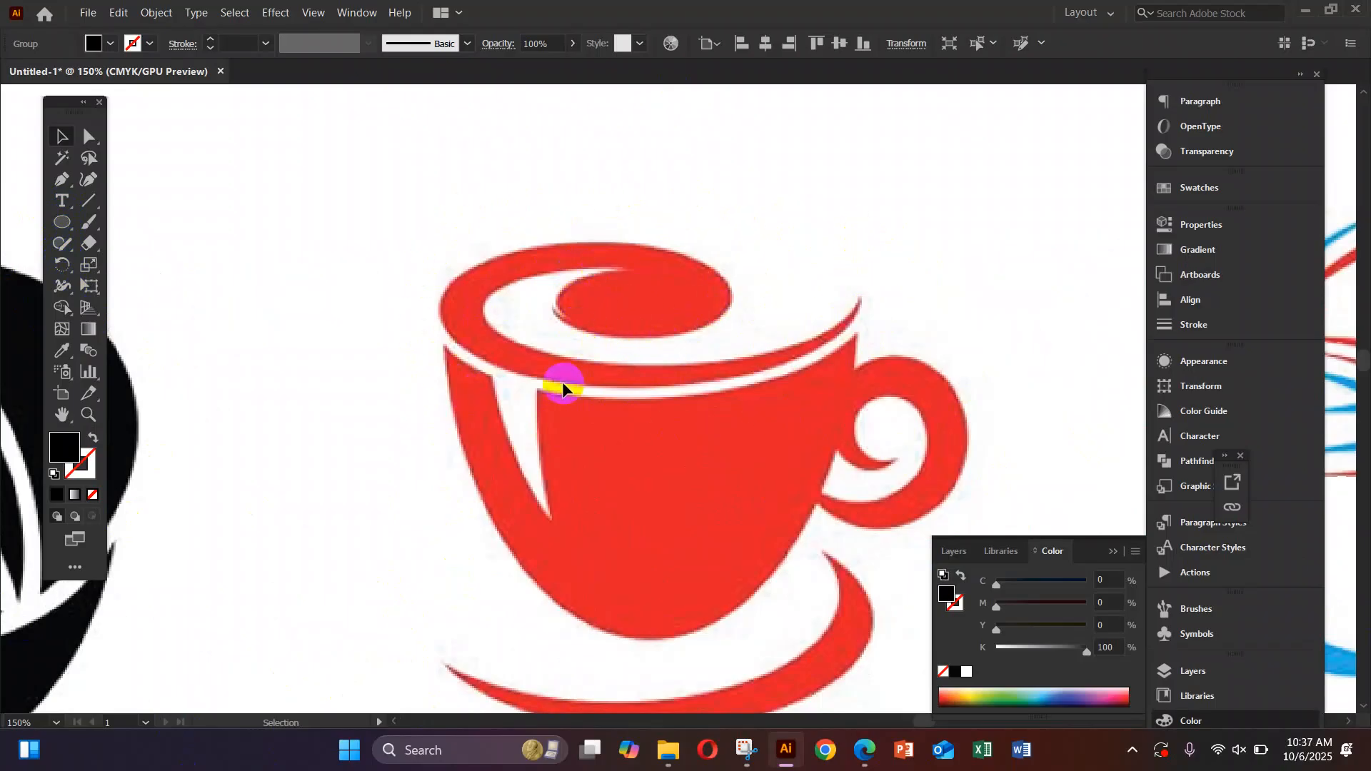
pyautogui.click(714, 266)
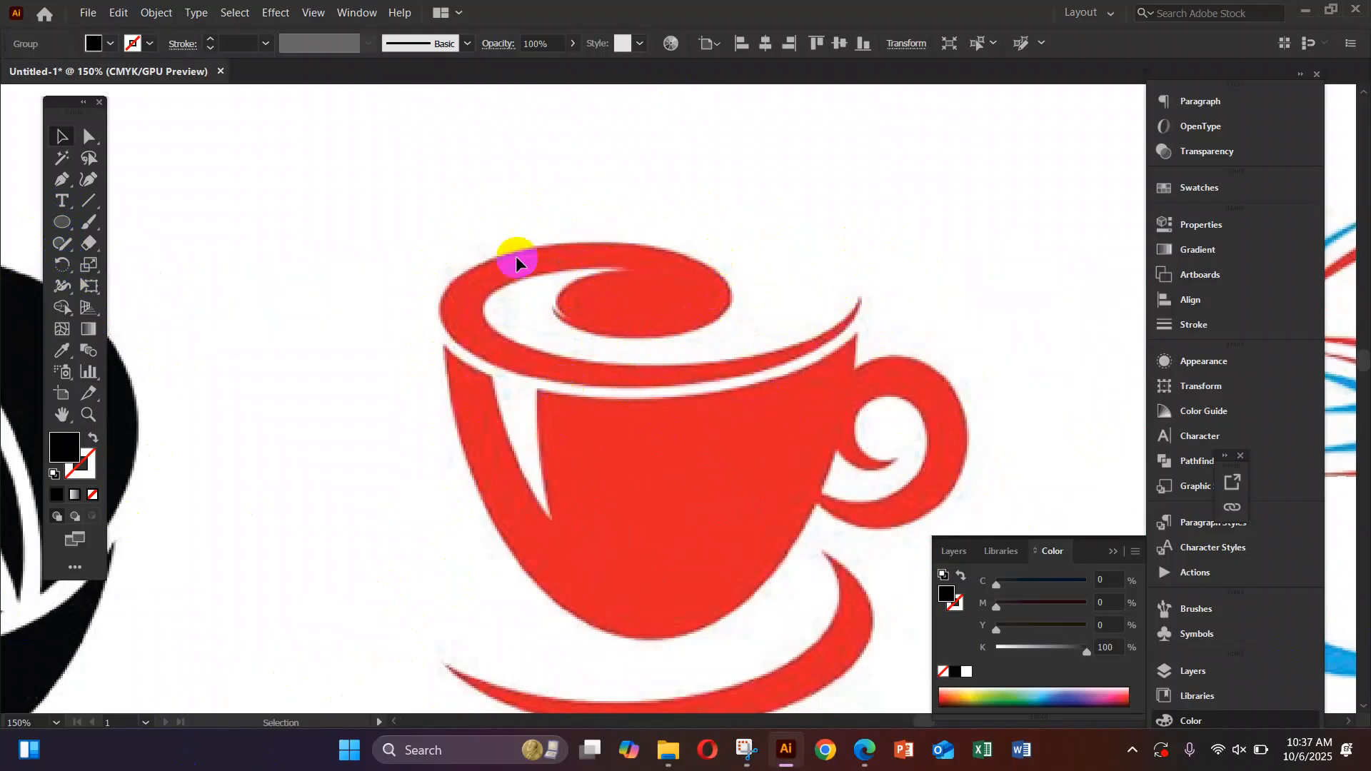
pyautogui.click(427, 188)
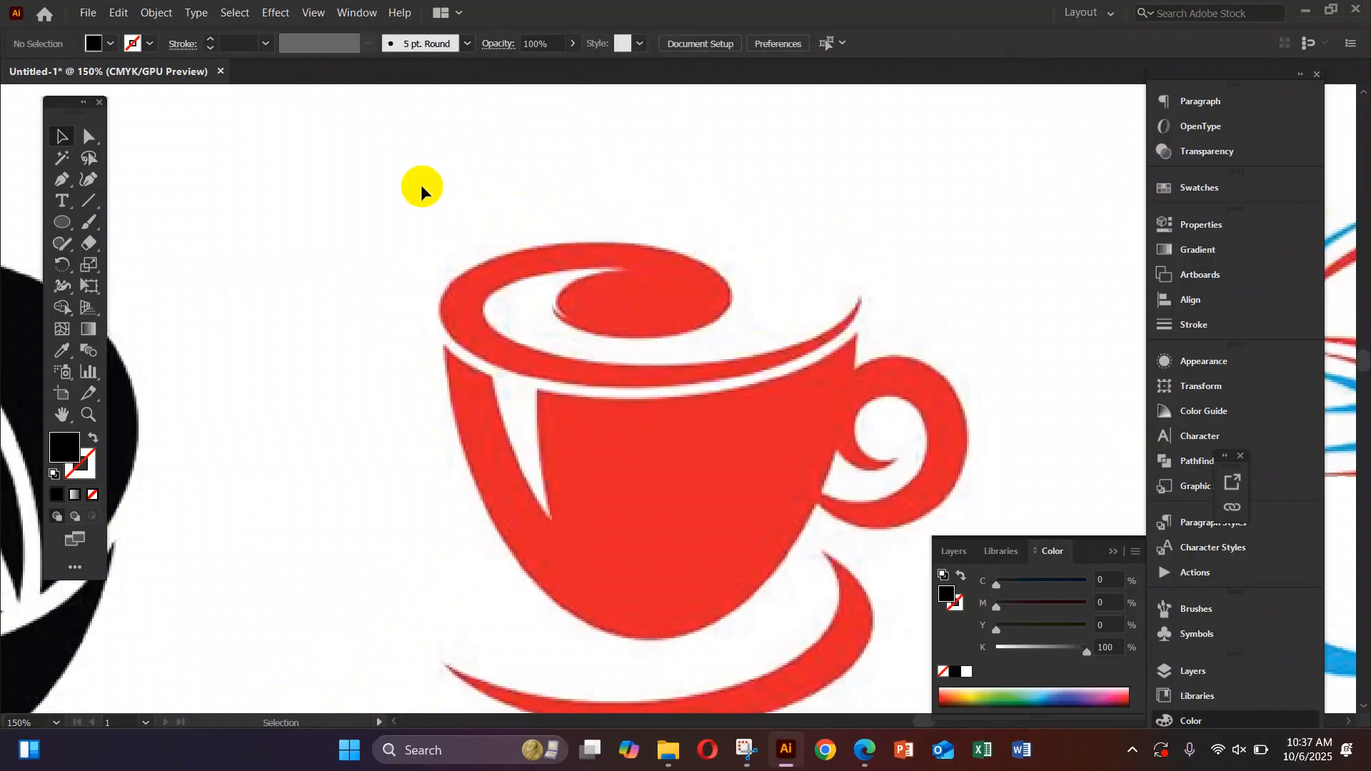
# Switch to the Spiral tool and bring the empty area above the red cup into view.
pyautogui.click(85, 206)
pyautogui.moveTo(85, 206); pyautogui.dragTo(175, 256)
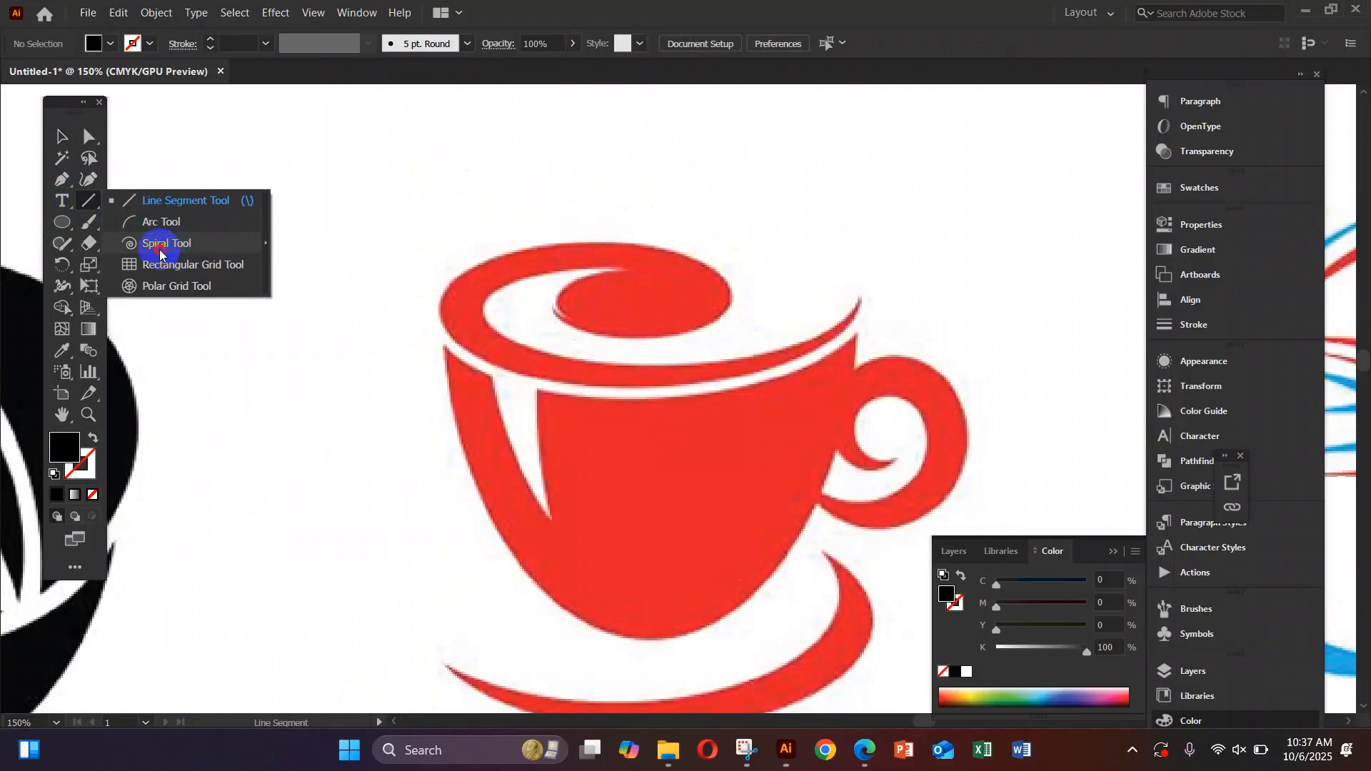
pyautogui.moveTo(160, 251); pyautogui.dragTo(156, 245)
pyautogui.scroll(5, 328, 453)
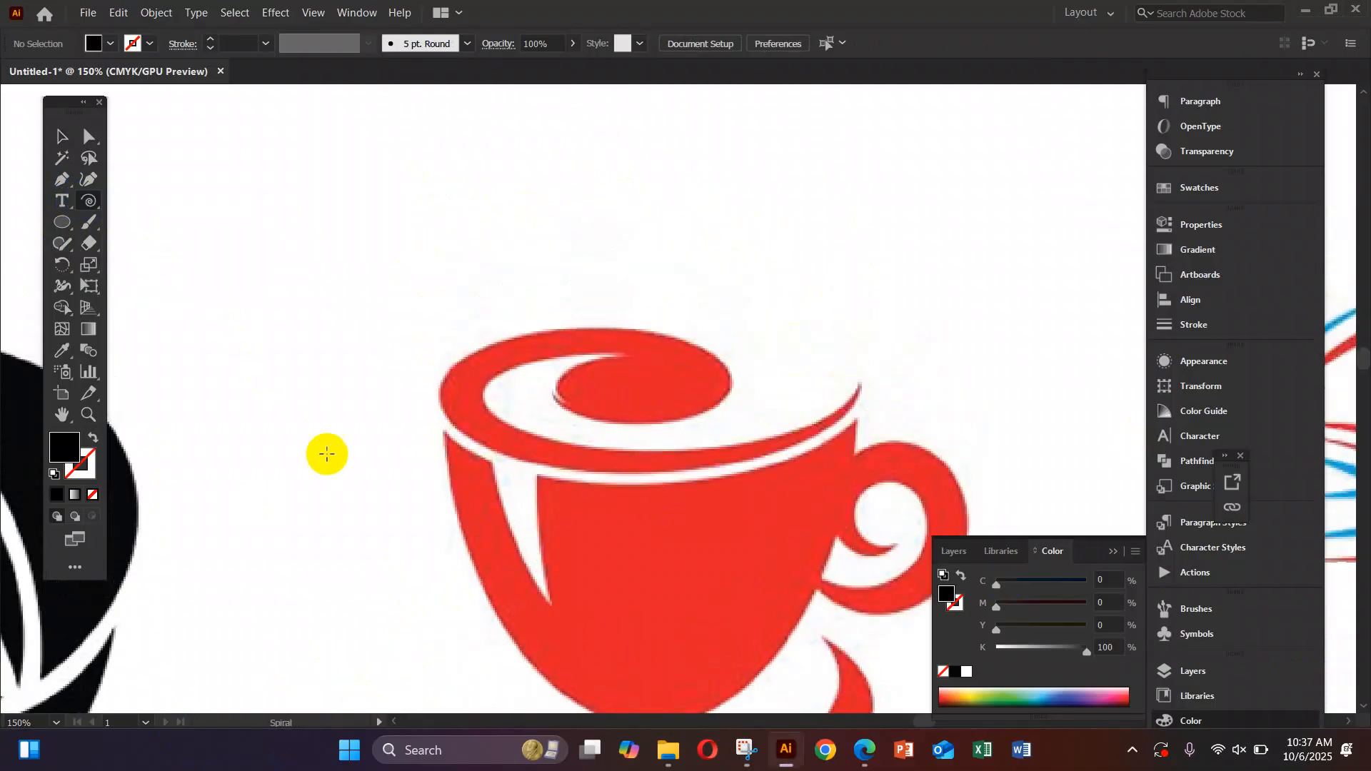
pyautogui.moveTo(247, 234); pyautogui.dragTo(579, 215)
pyautogui.moveTo(527, 357); pyautogui.dragTo(580, 119)
pyautogui.hotkey('ctrl', 'z')
pyautogui.hotkey('ctrl', 'z')
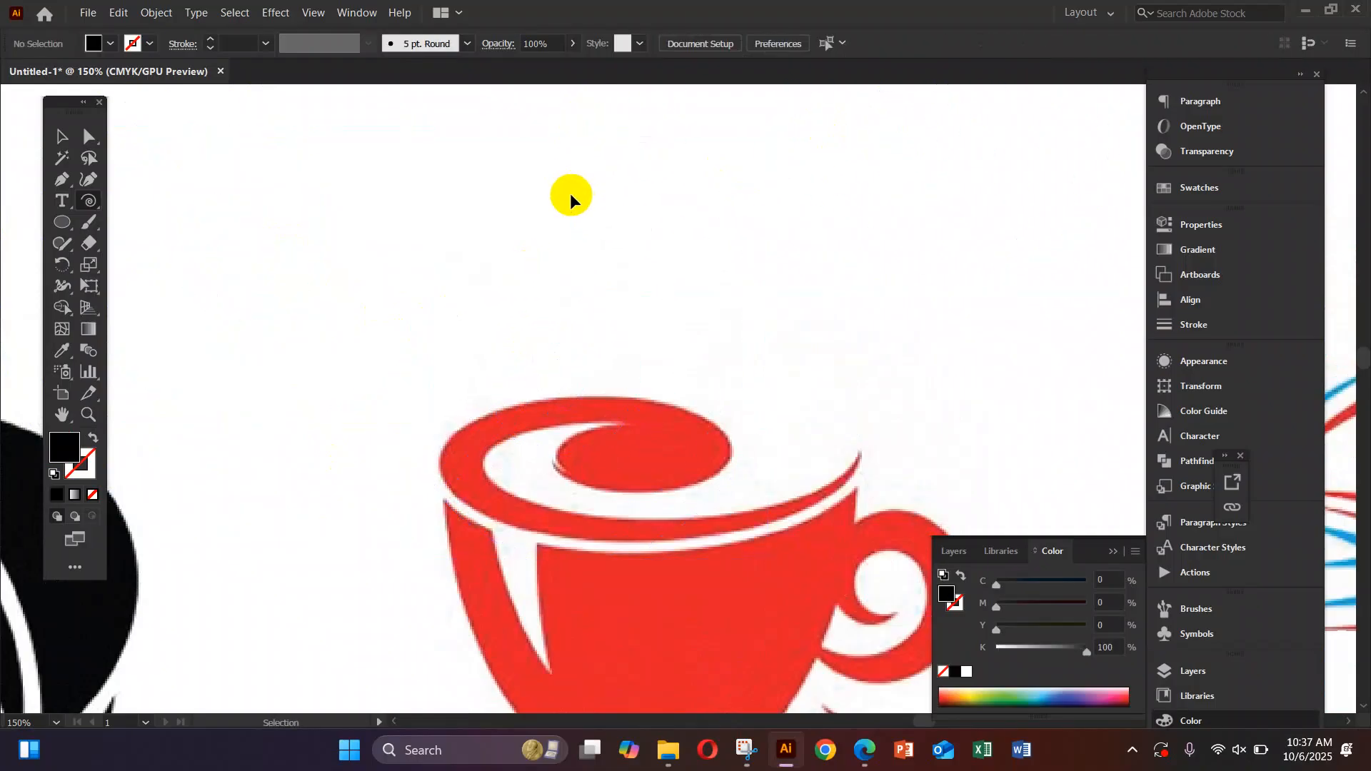
# Draw a spiral about 45 mm wide and 39 mm high above the red cup, with no fill and a 1 pt black stroke.
pyautogui.click(91, 443)
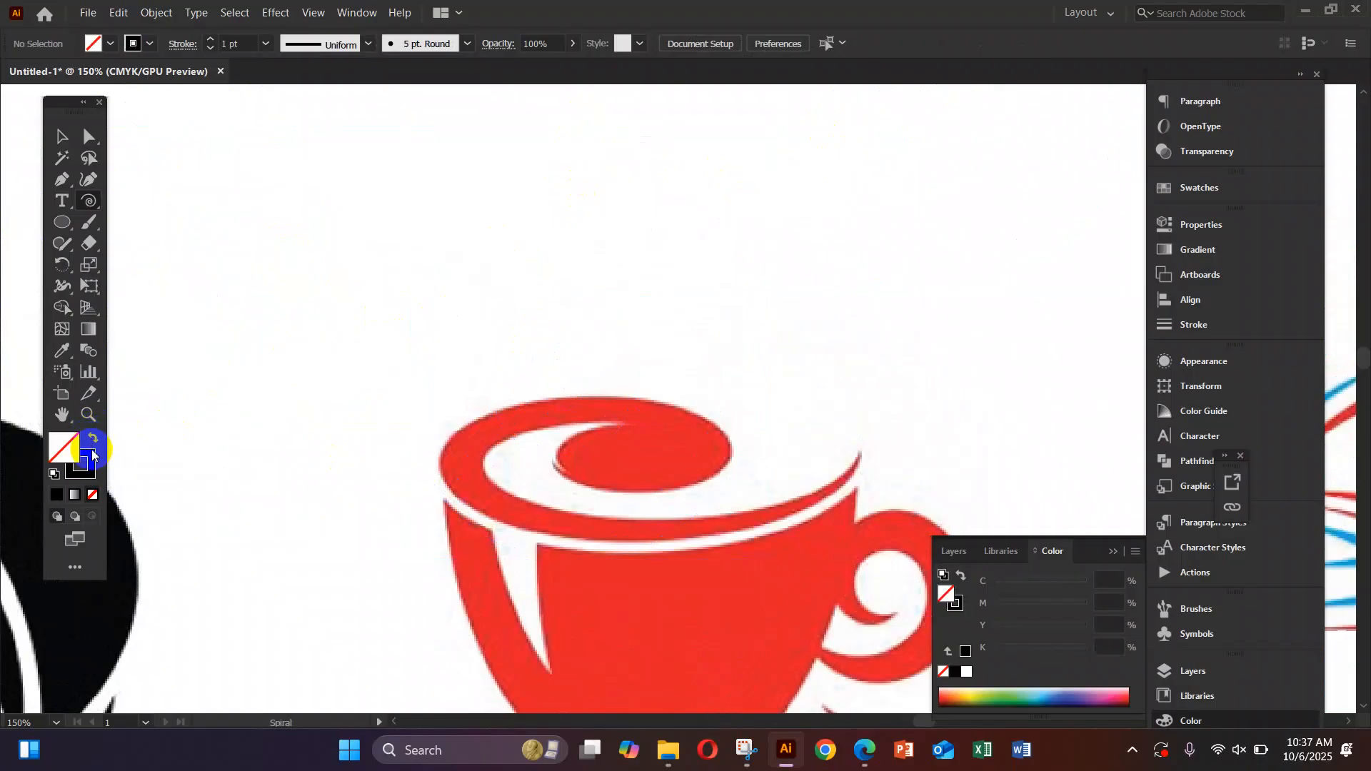
pyautogui.moveTo(301, 216); pyautogui.dragTo(435, 269)
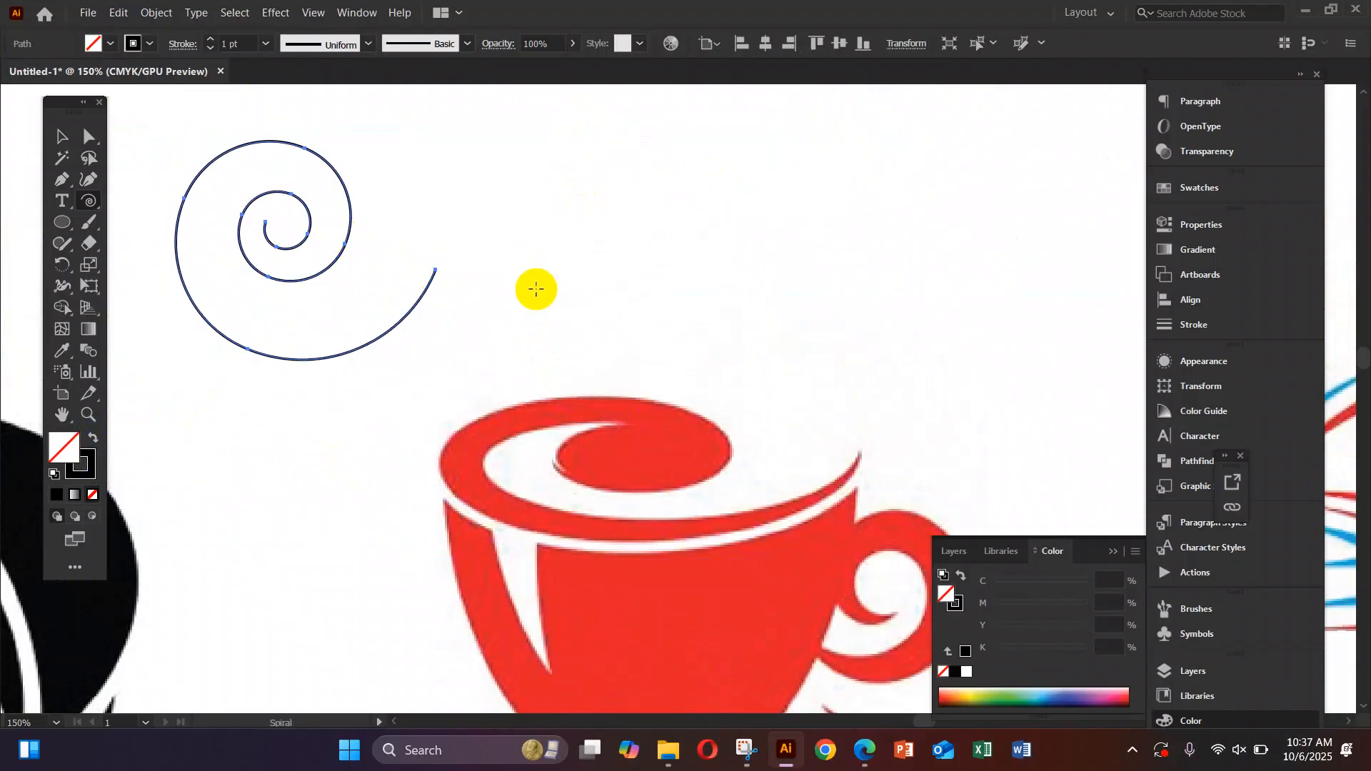
pyautogui.hotkey('ctrl', 'z')
pyautogui.moveTo(373, 201); pyautogui.dragTo(510, 277)
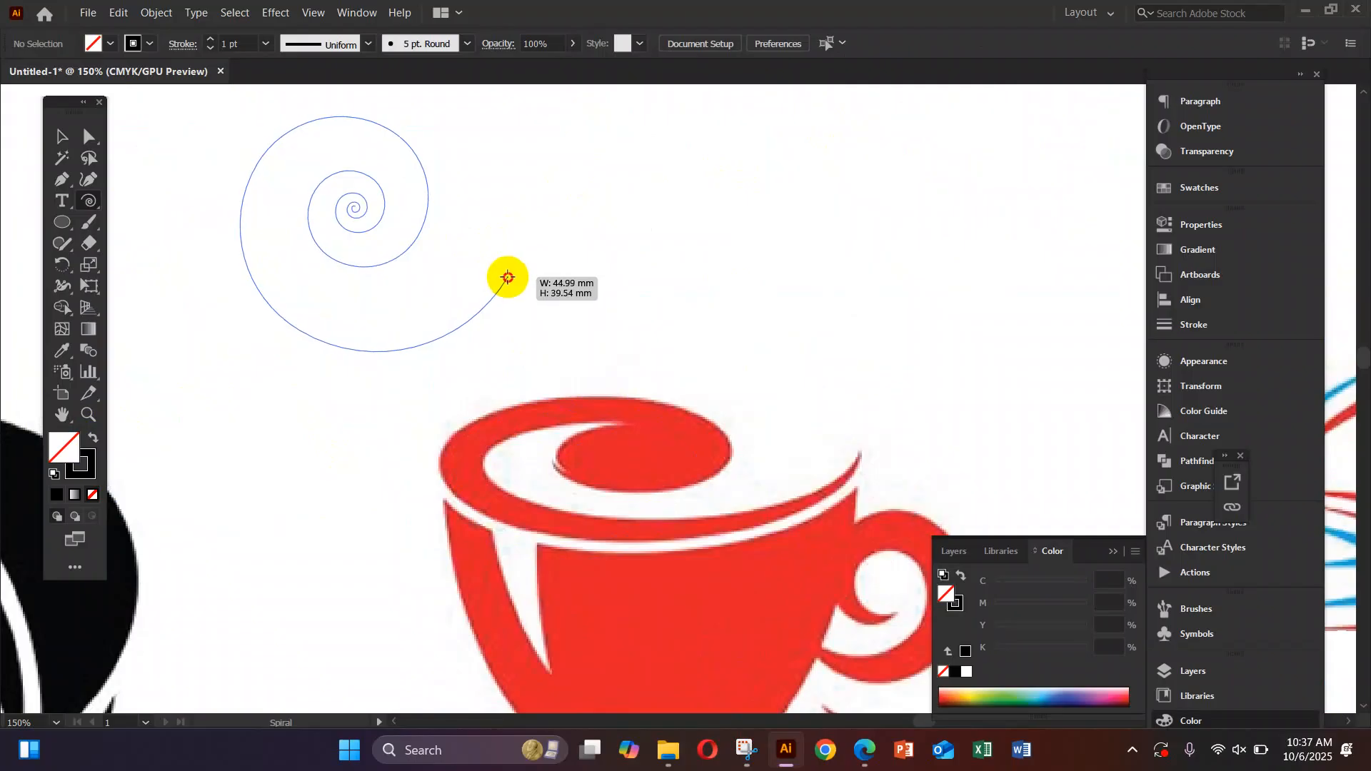
pyautogui.moveTo(508, 277); pyautogui.dragTo(508, 277)
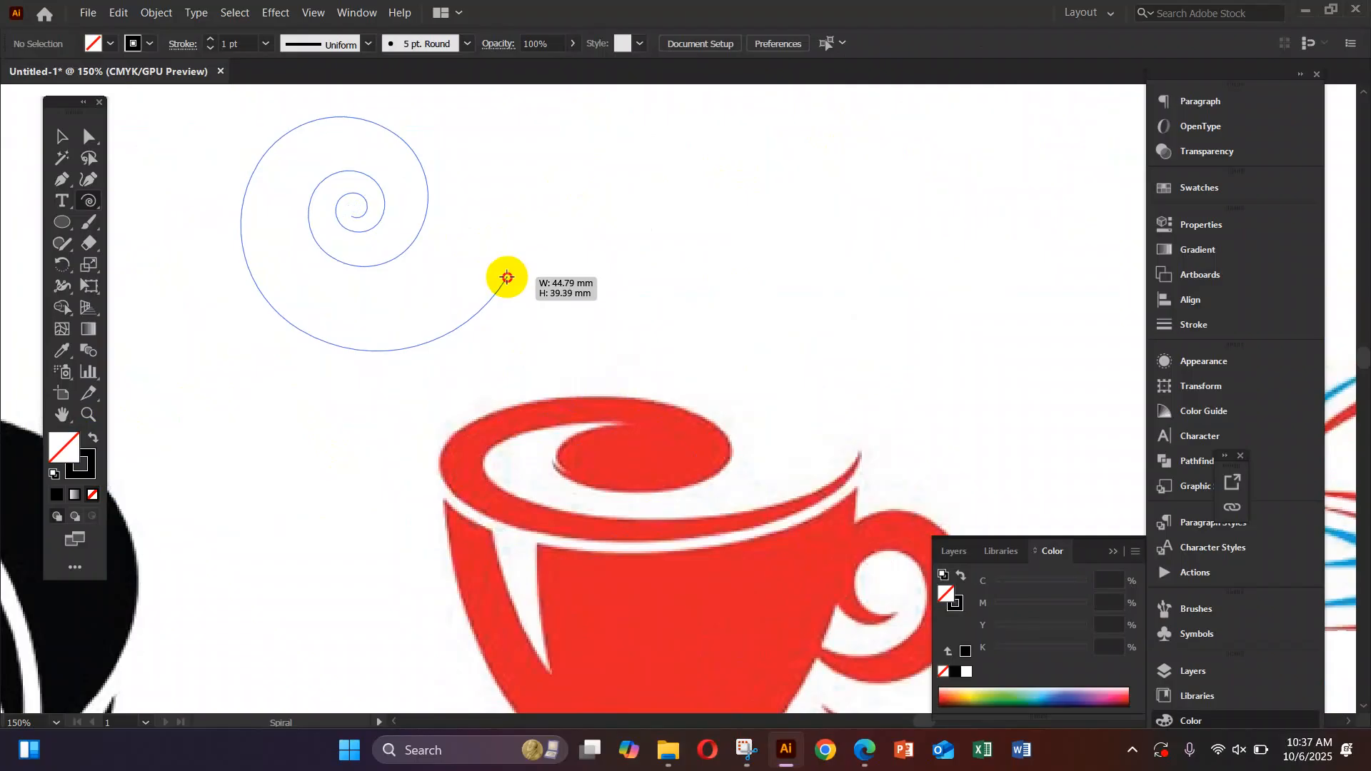
pyautogui.moveTo(507, 277); pyautogui.dragTo(507, 277)
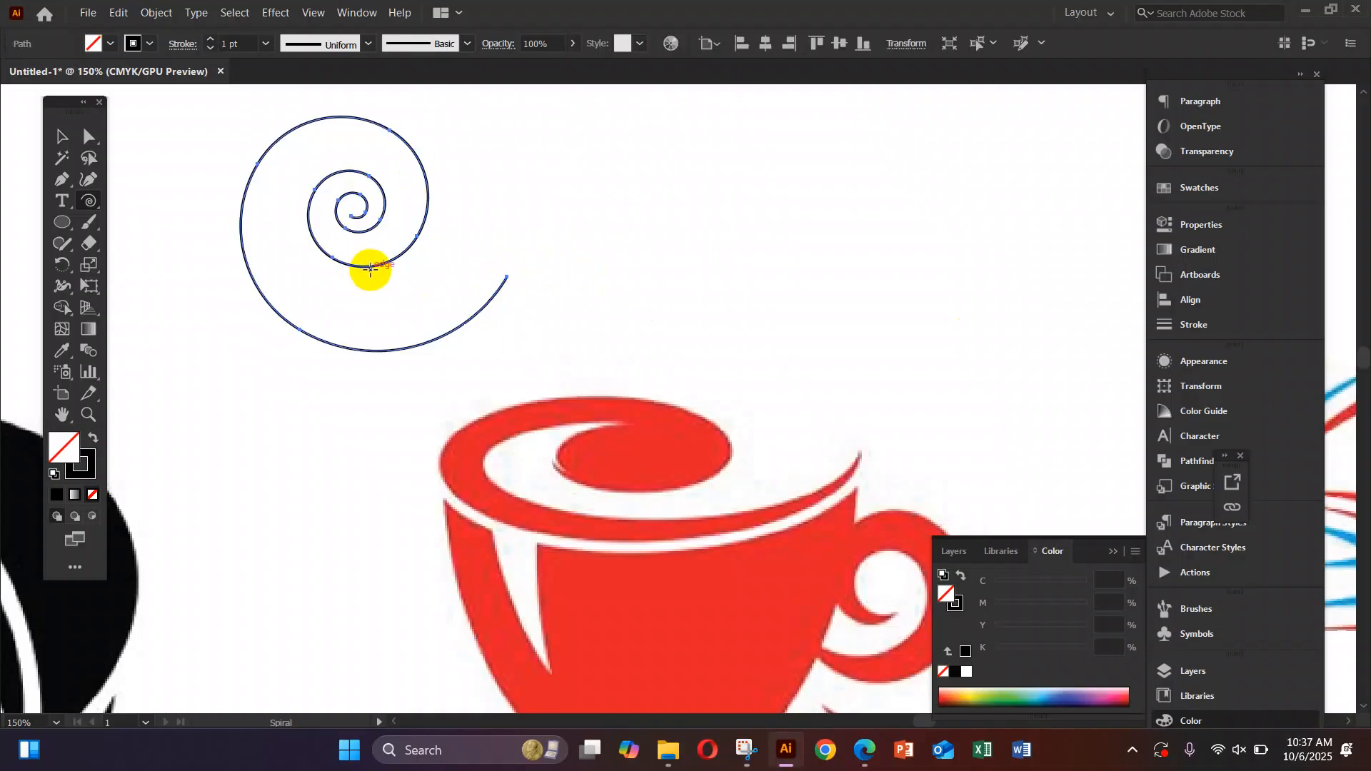
pyautogui.scroll(2, 374, 275)
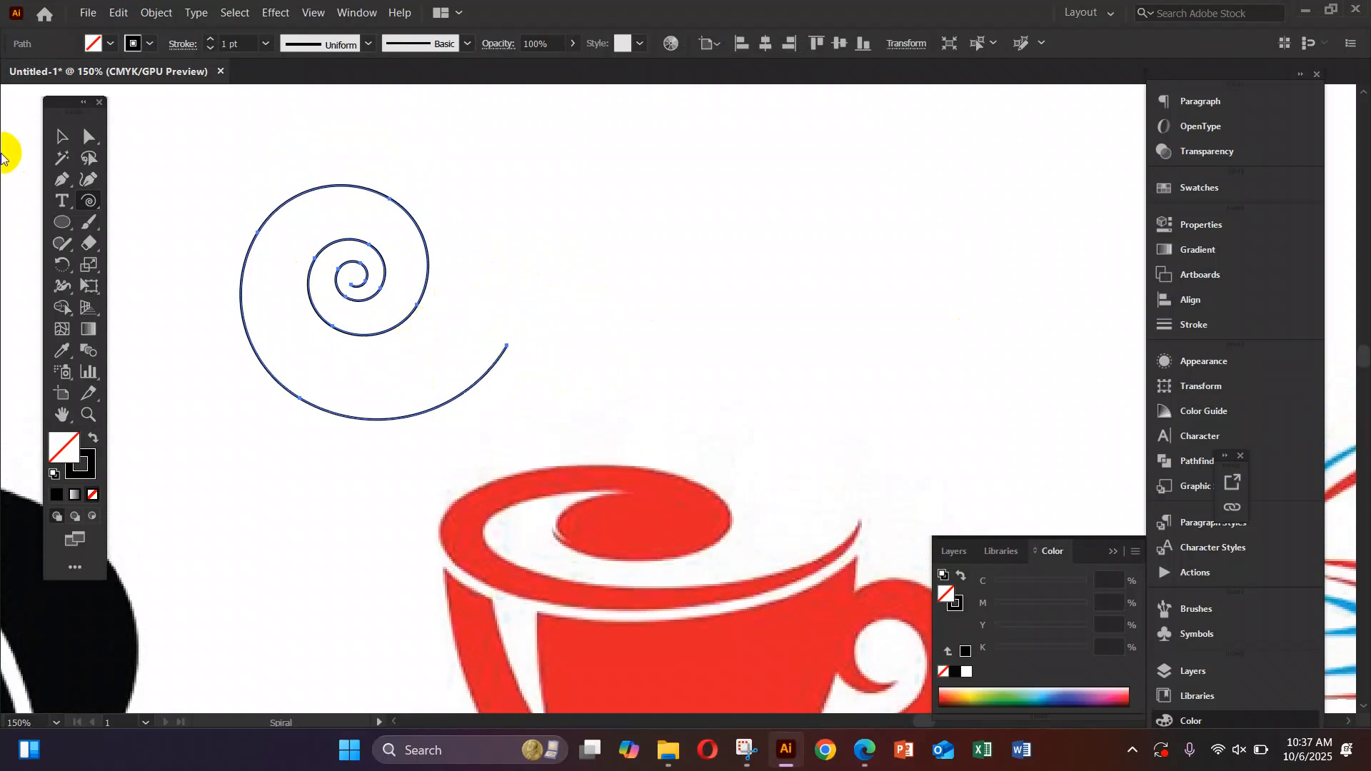
# Delete the spiral's five outermost segments one after another, working inward from its outer end.
pyautogui.click(87, 136)
pyautogui.moveTo(488, 332); pyautogui.dragTo(538, 373)
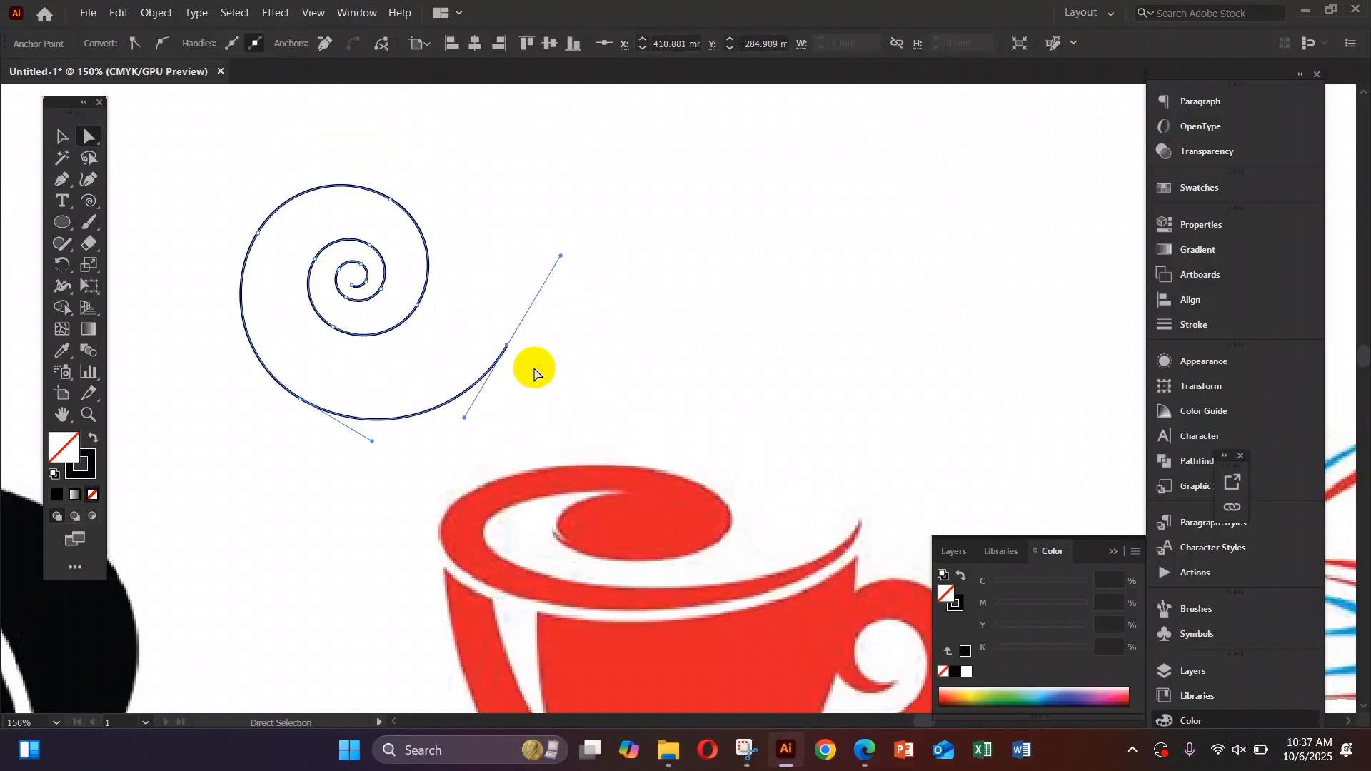
pyautogui.press('Delete')
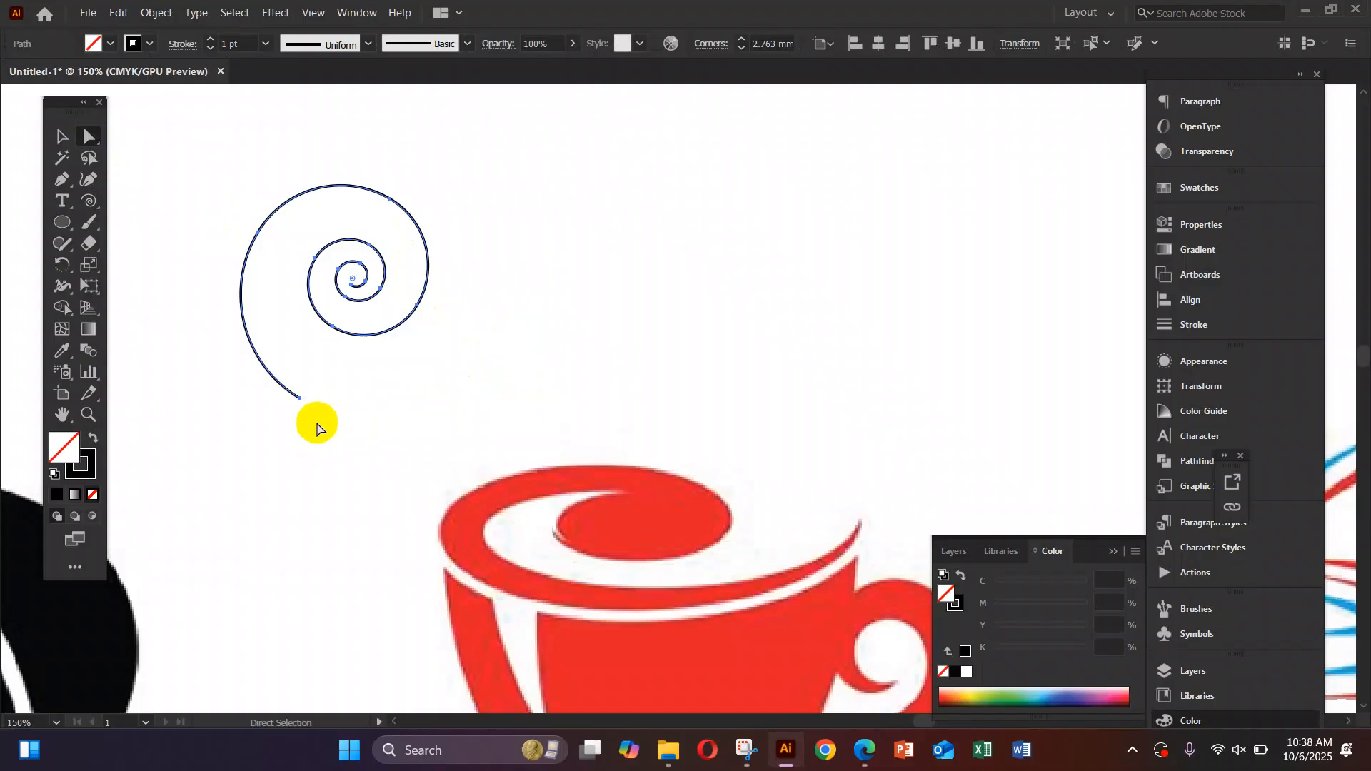
pyautogui.moveTo(320, 427); pyautogui.dragTo(235, 346)
pyautogui.press('Delete')
pyautogui.moveTo(225, 206); pyautogui.dragTo(275, 266)
pyautogui.press('Delete')
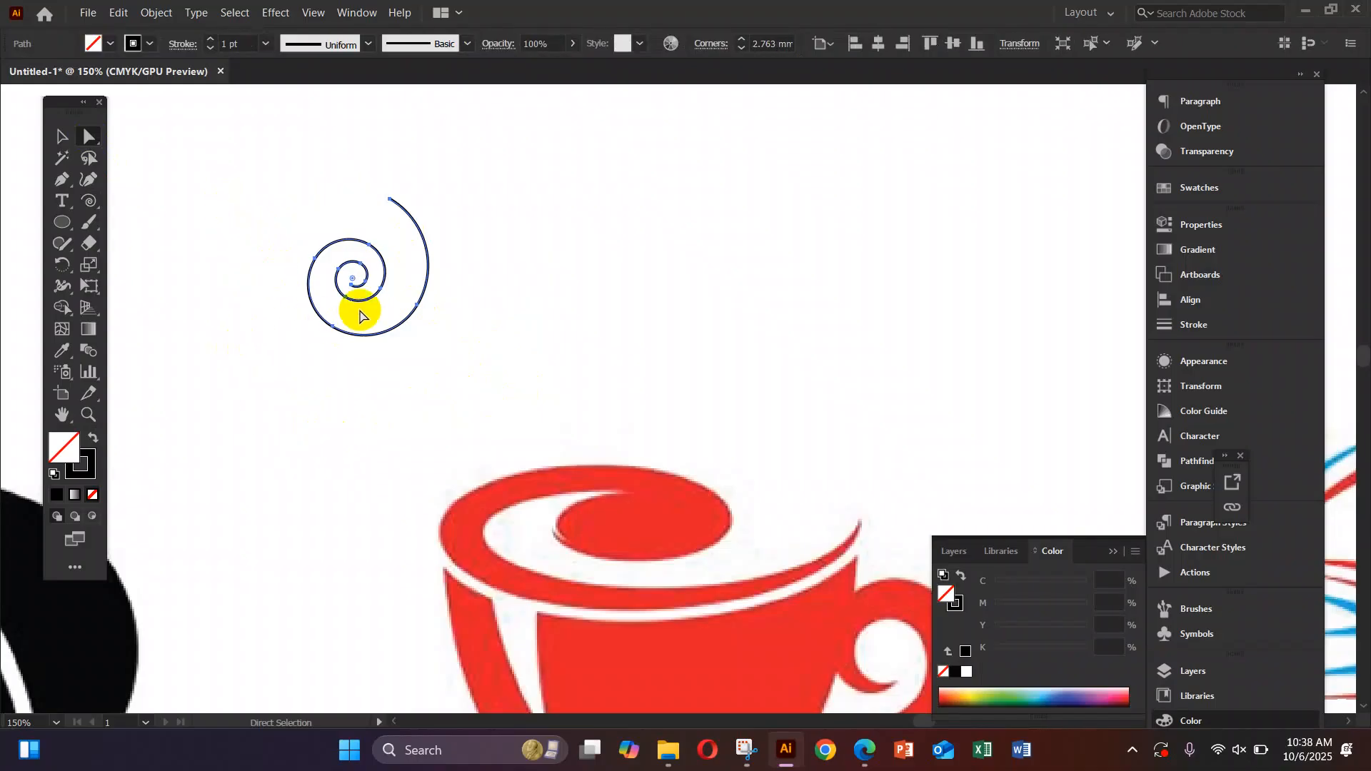
pyautogui.moveTo(379, 190); pyautogui.dragTo(379, 349)
pyautogui.press('Delete')
pyautogui.press('Delete')
pyautogui.moveTo(301, 306); pyautogui.dragTo(347, 358)
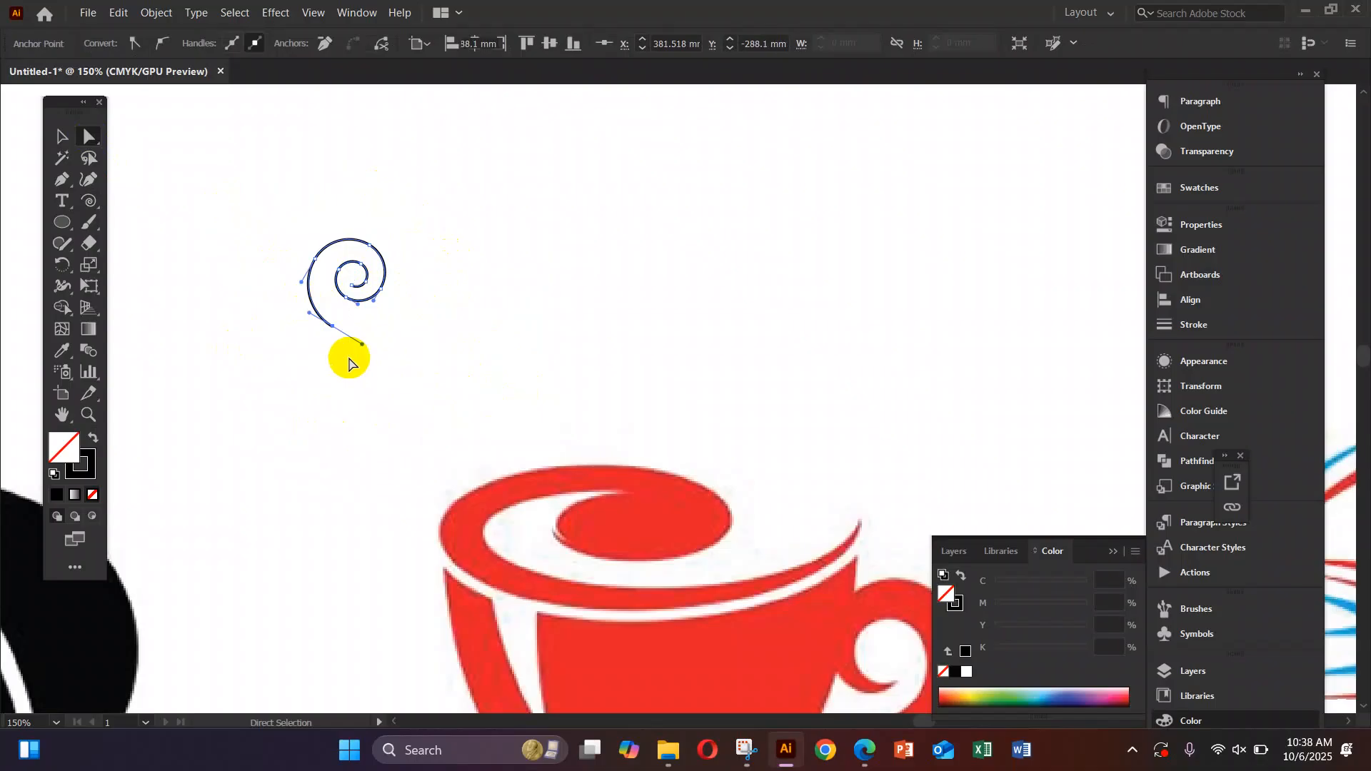
pyautogui.press('Delete')
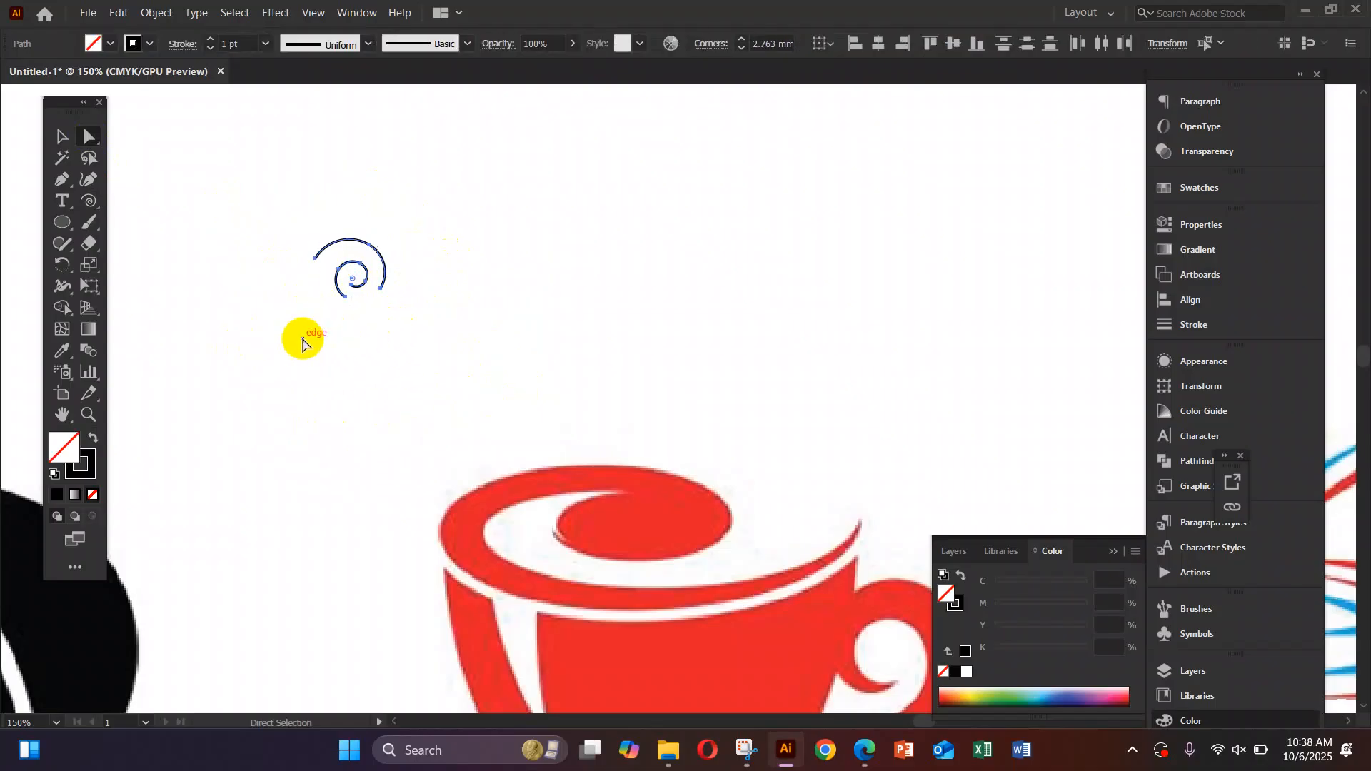
pyautogui.hotkey('ctrl', 'z')
# Delete the spiral's lower-left outer segment and rotate the remaining curl so its open outer end sweeps up to the right.
pyautogui.click(317, 366)
pyautogui.click(304, 314)
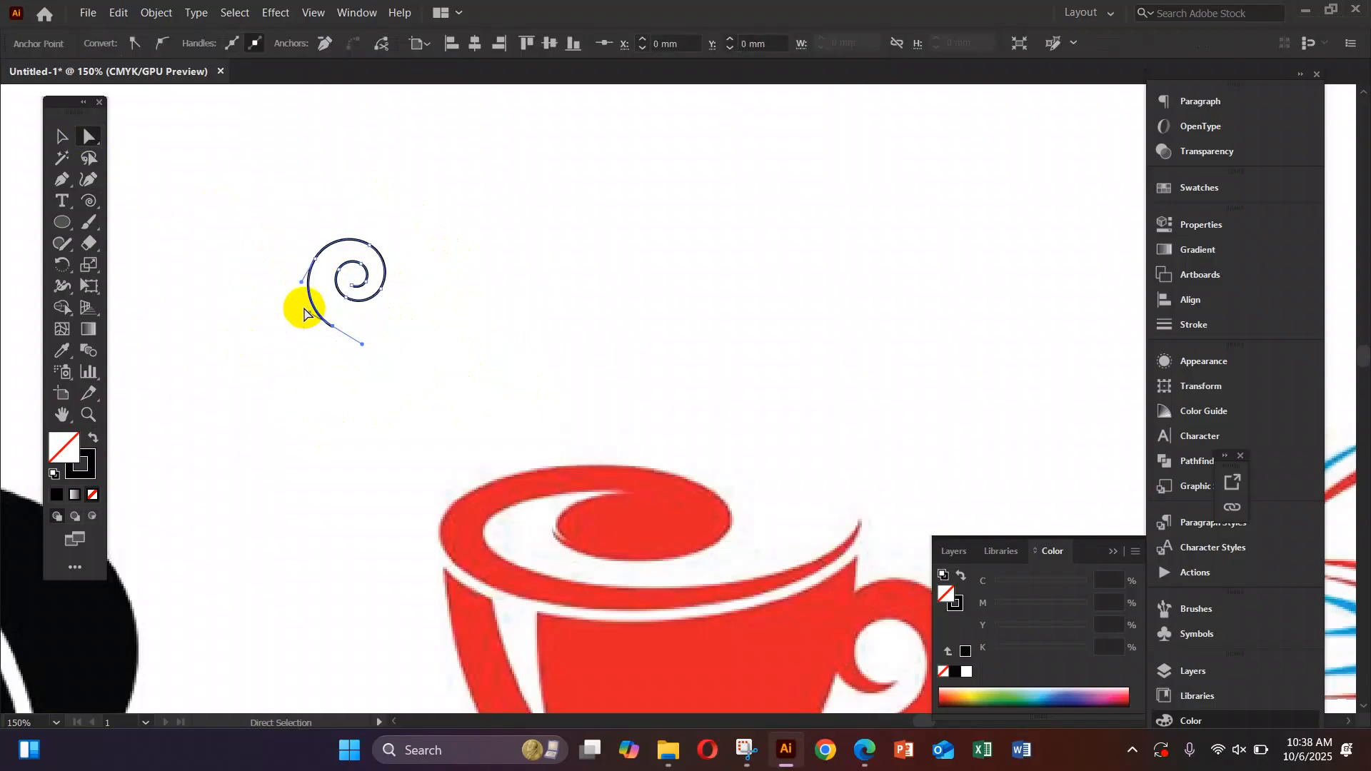
pyautogui.press('Delete')
pyautogui.click(62, 136)
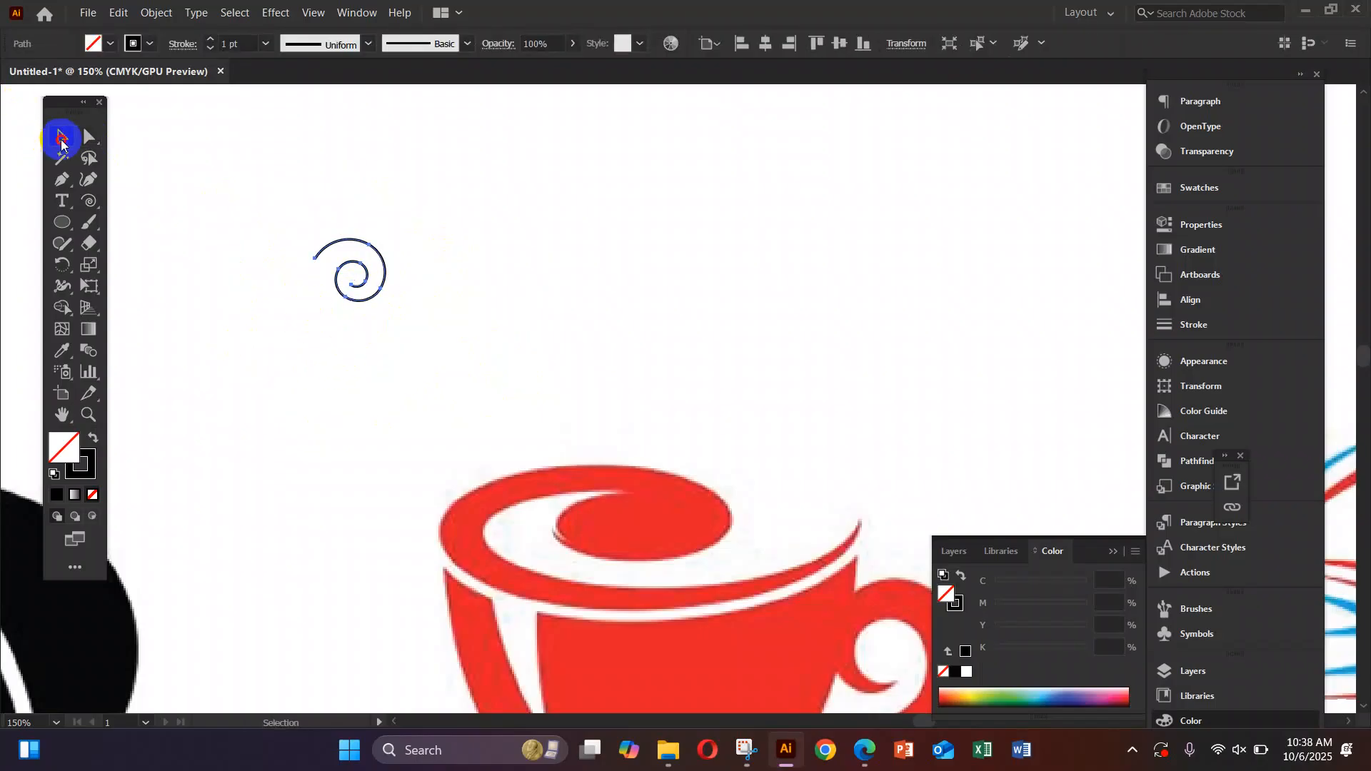
pyautogui.moveTo(392, 236); pyautogui.dragTo(378, 373)
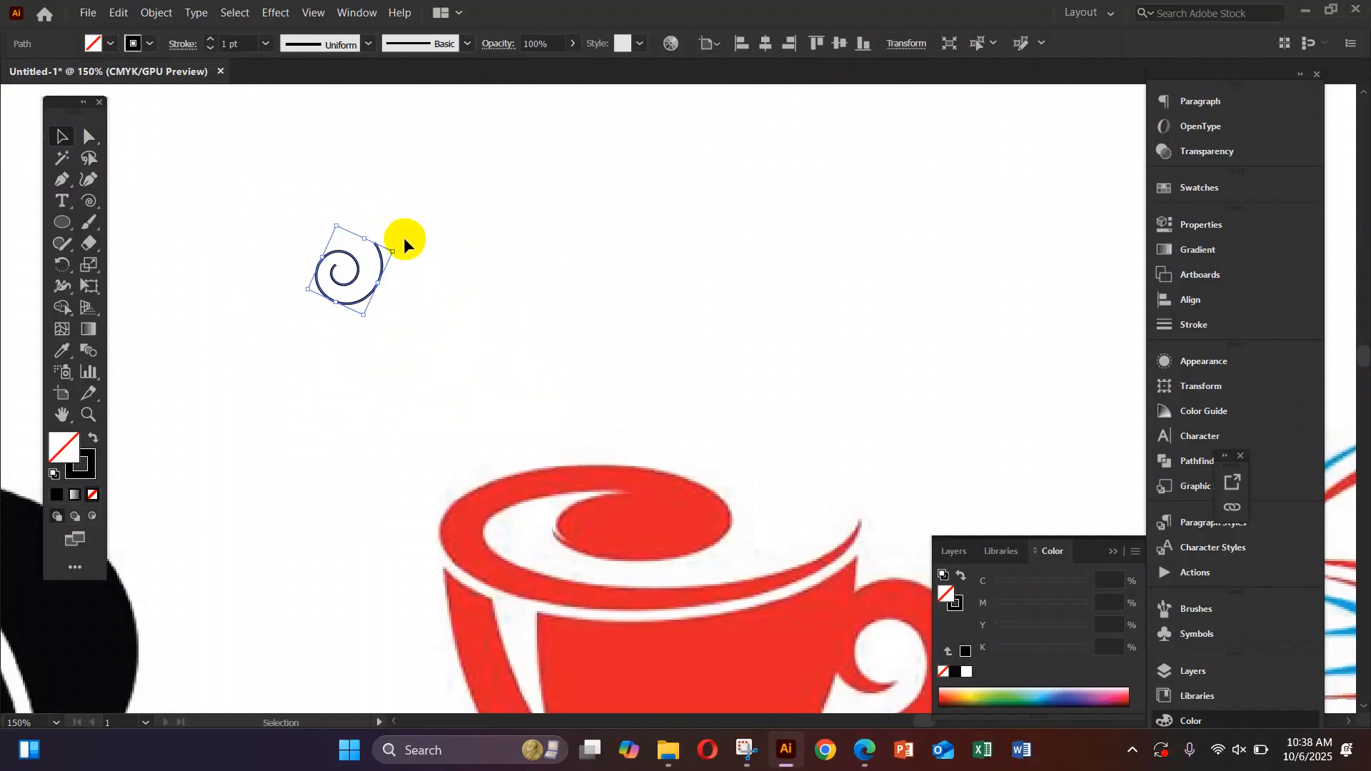
pyautogui.moveTo(402, 238); pyautogui.dragTo(406, 285)
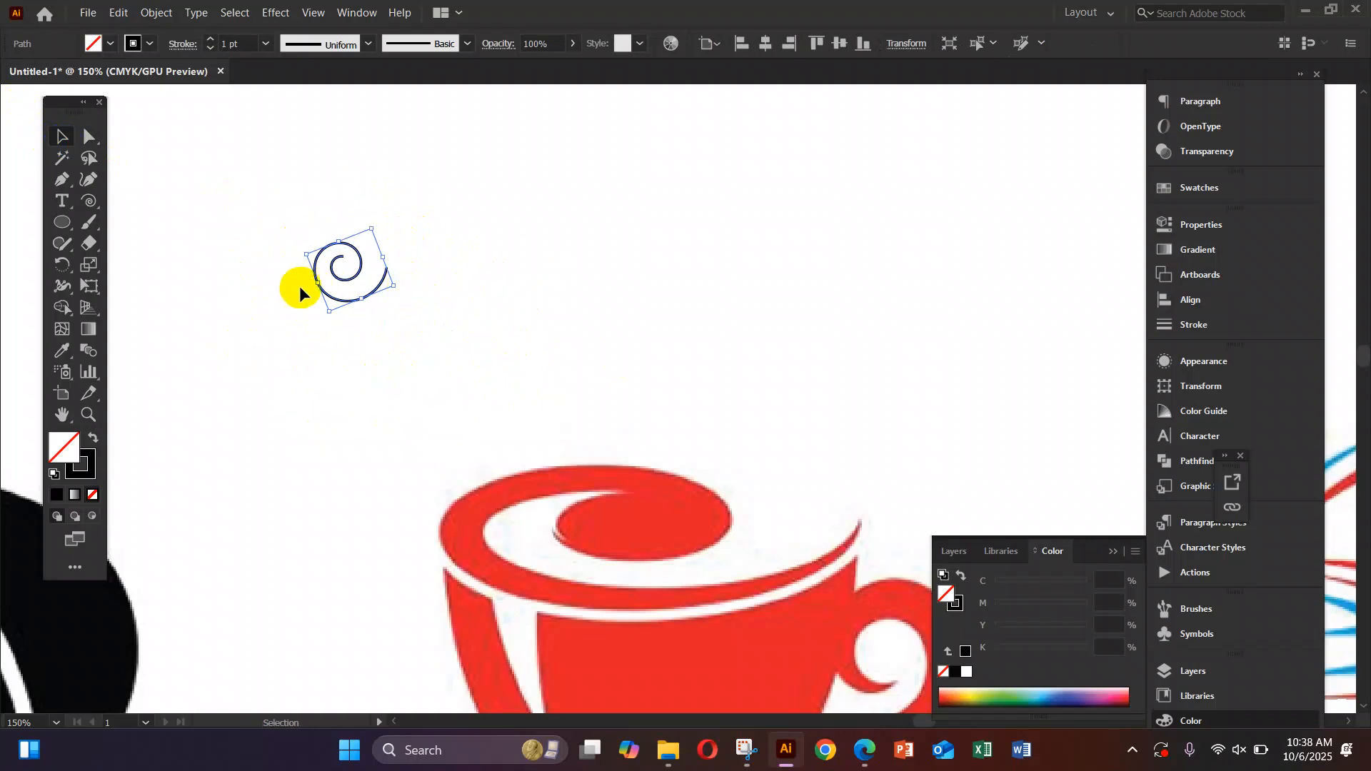
# Give the curl's stroke the tapered Width Profile 1 and set its weight to 6 pt.
pyautogui.click(339, 45)
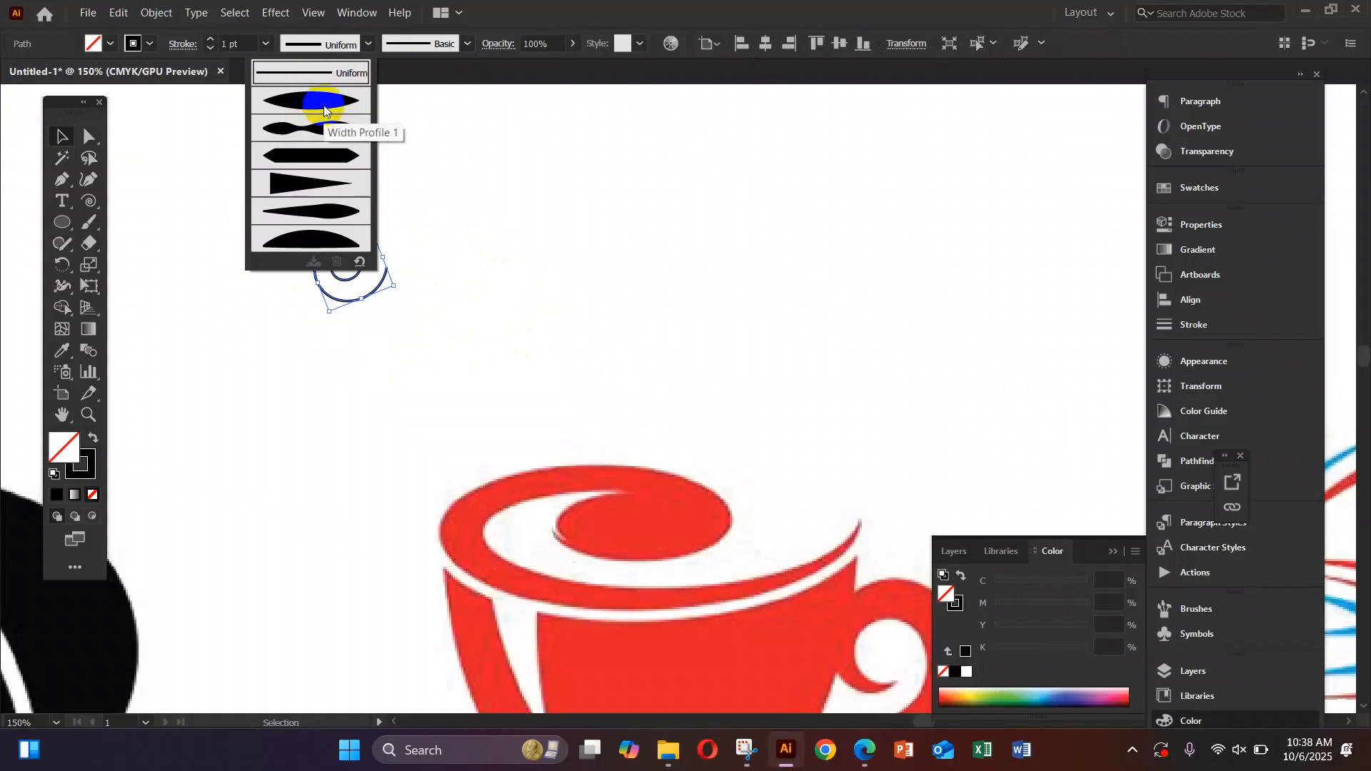
pyautogui.click(325, 109)
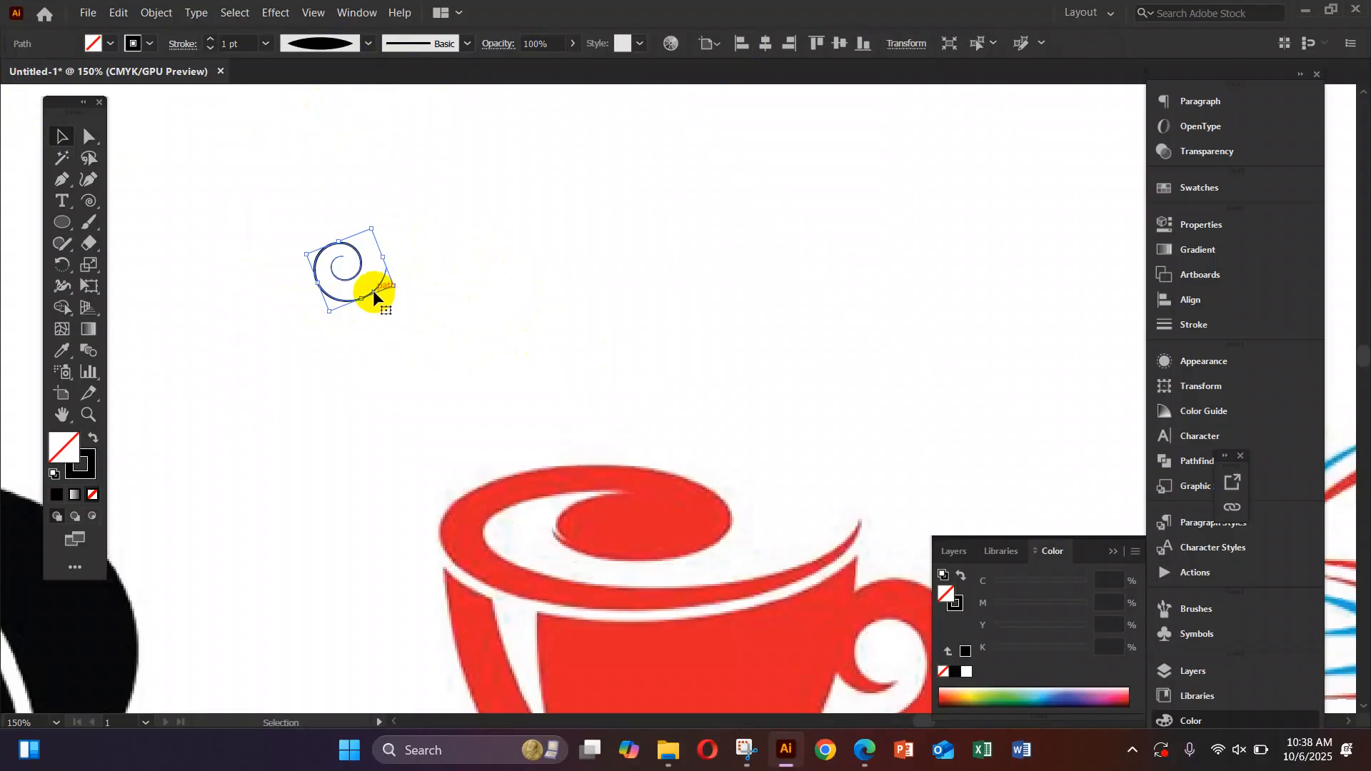
pyautogui.scroll(5, 413, 287)
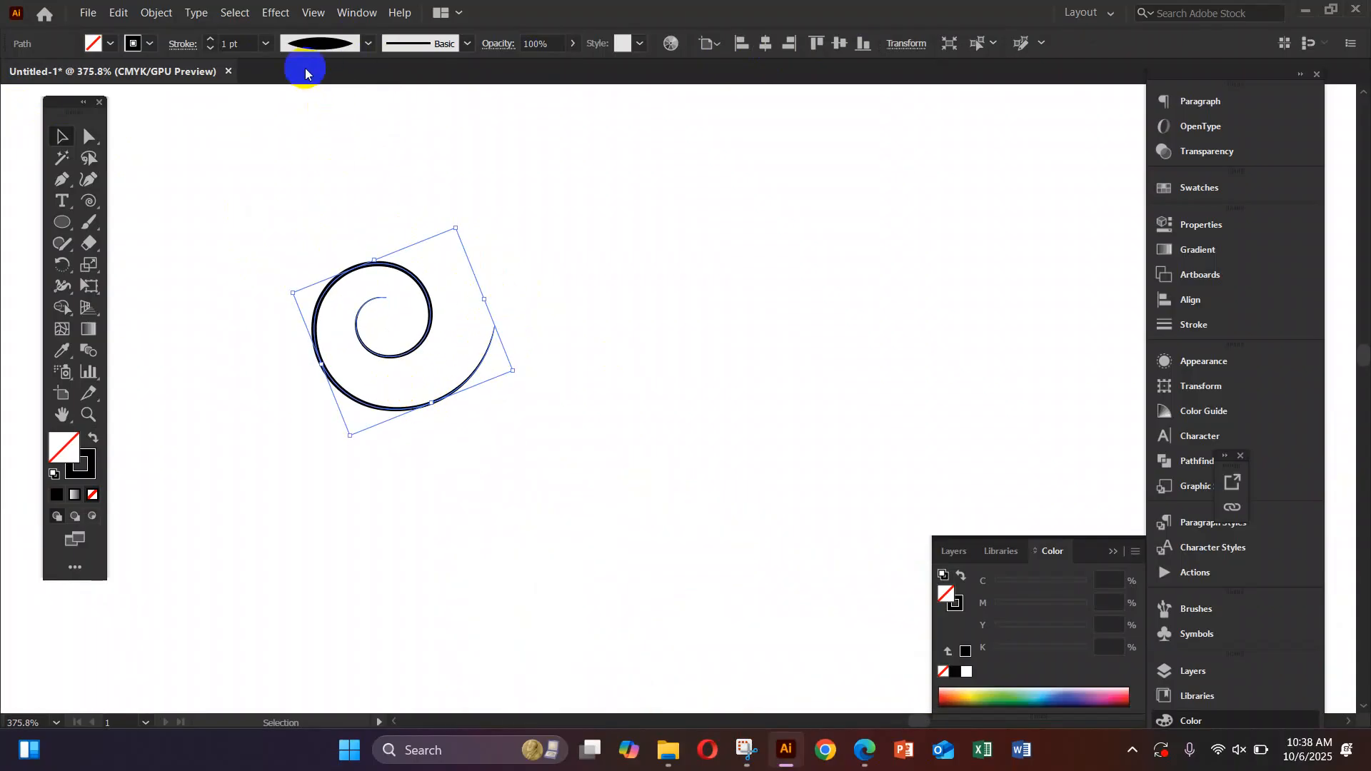
pyautogui.click(210, 39)
pyautogui.doubleClick(210, 39)
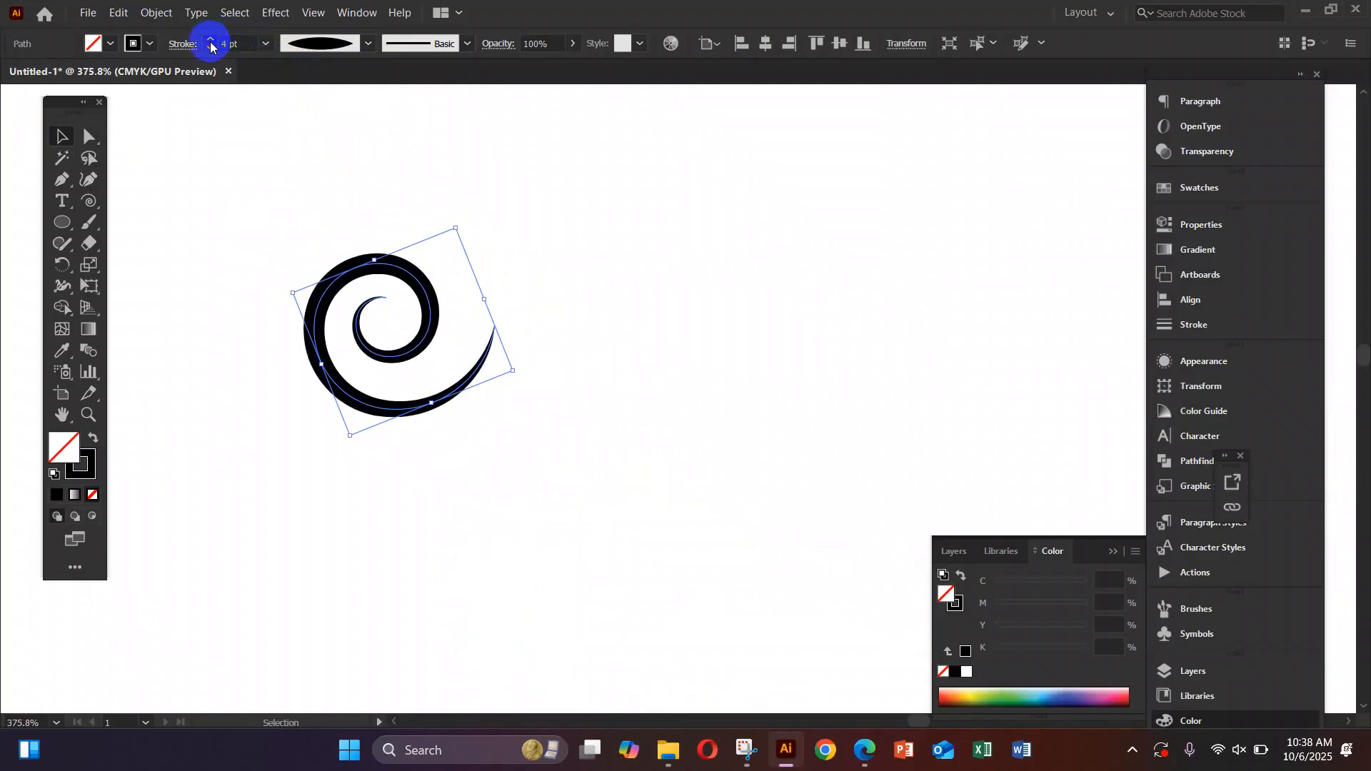
pyautogui.doubleClick(210, 39)
pyautogui.click(408, 353)
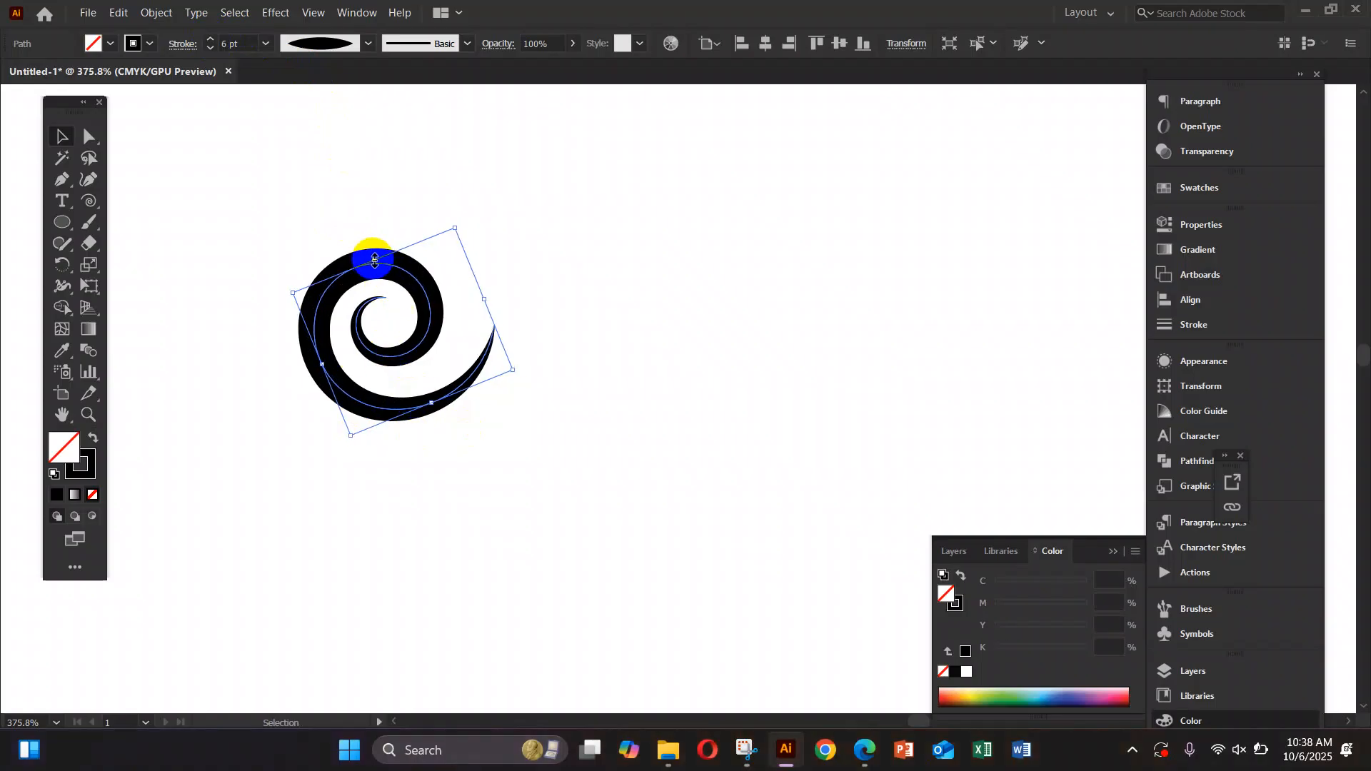
pyautogui.moveTo(371, 259); pyautogui.dragTo(395, 314)
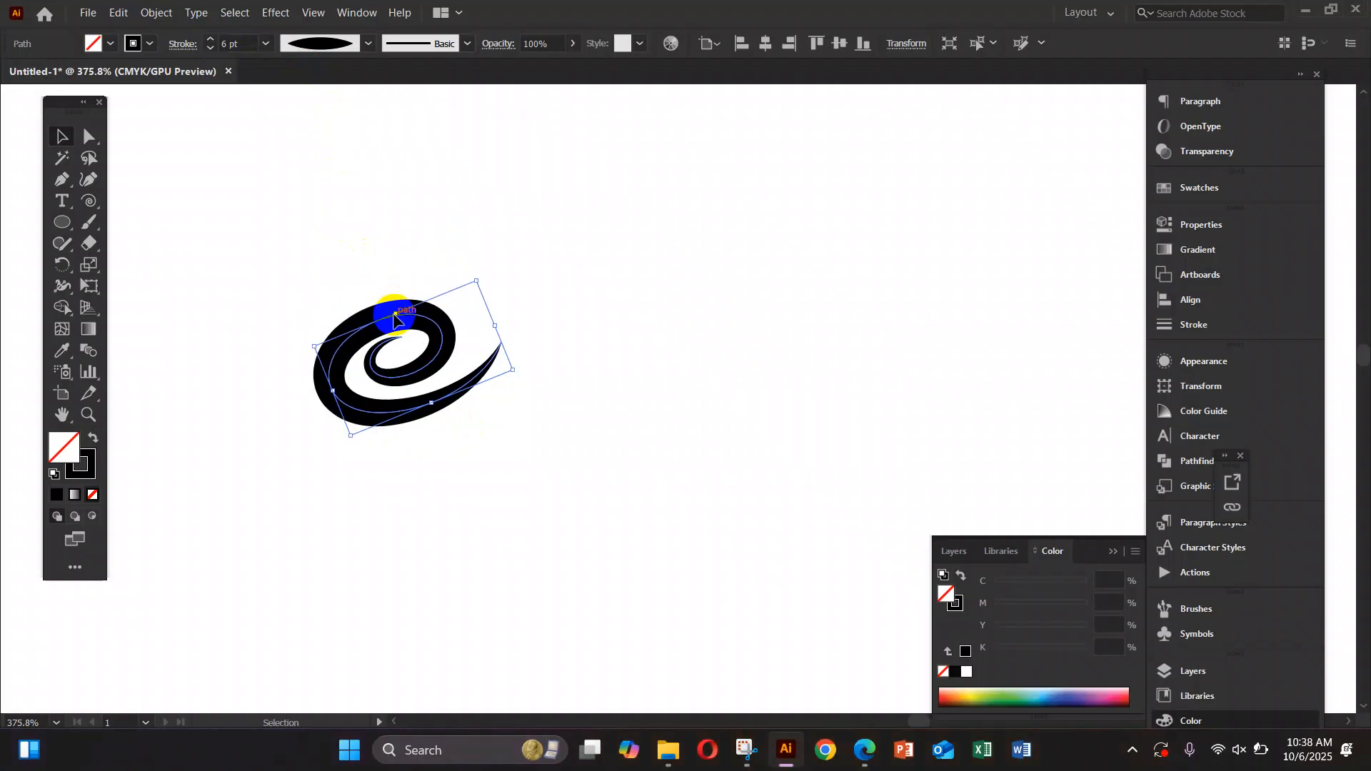
pyautogui.hotkey('ctrl', 'z')
pyautogui.click(404, 425)
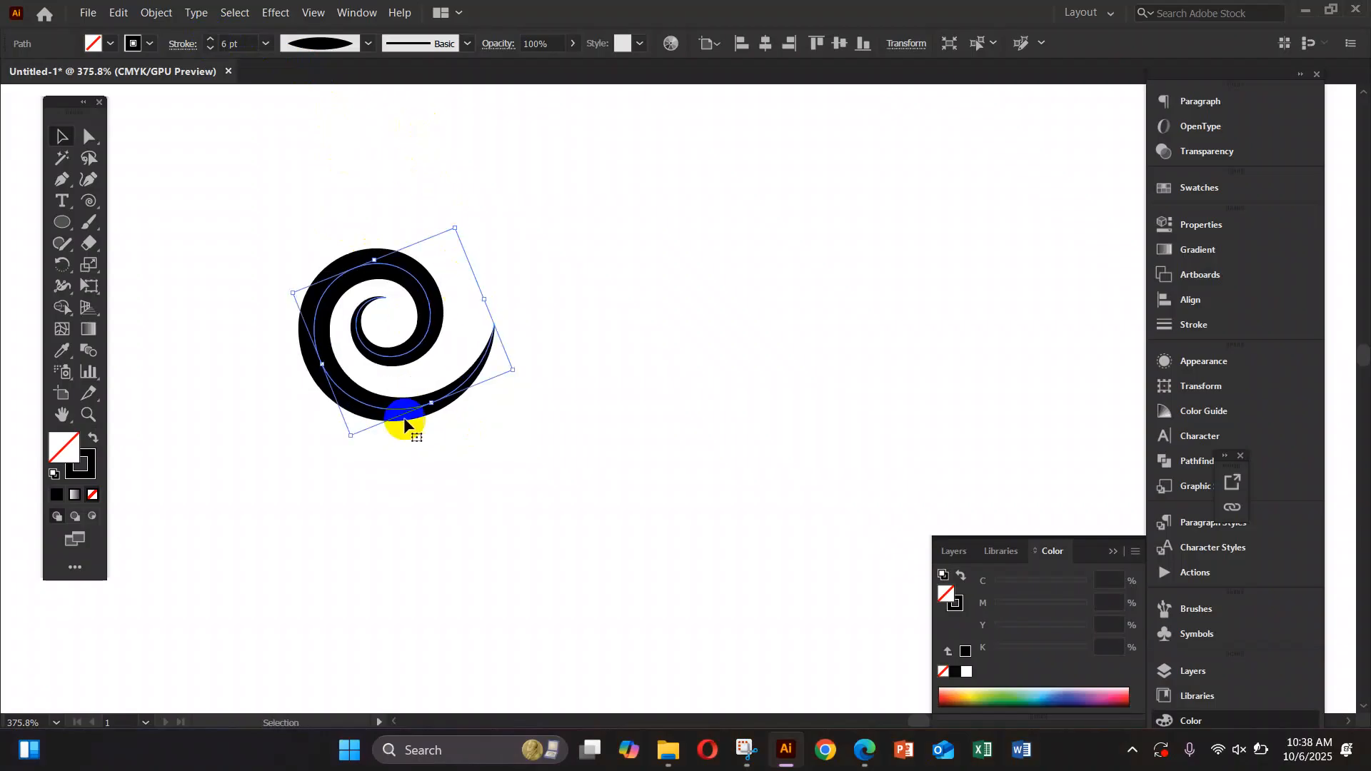
pyautogui.moveTo(455, 230); pyautogui.dragTo(408, 310)
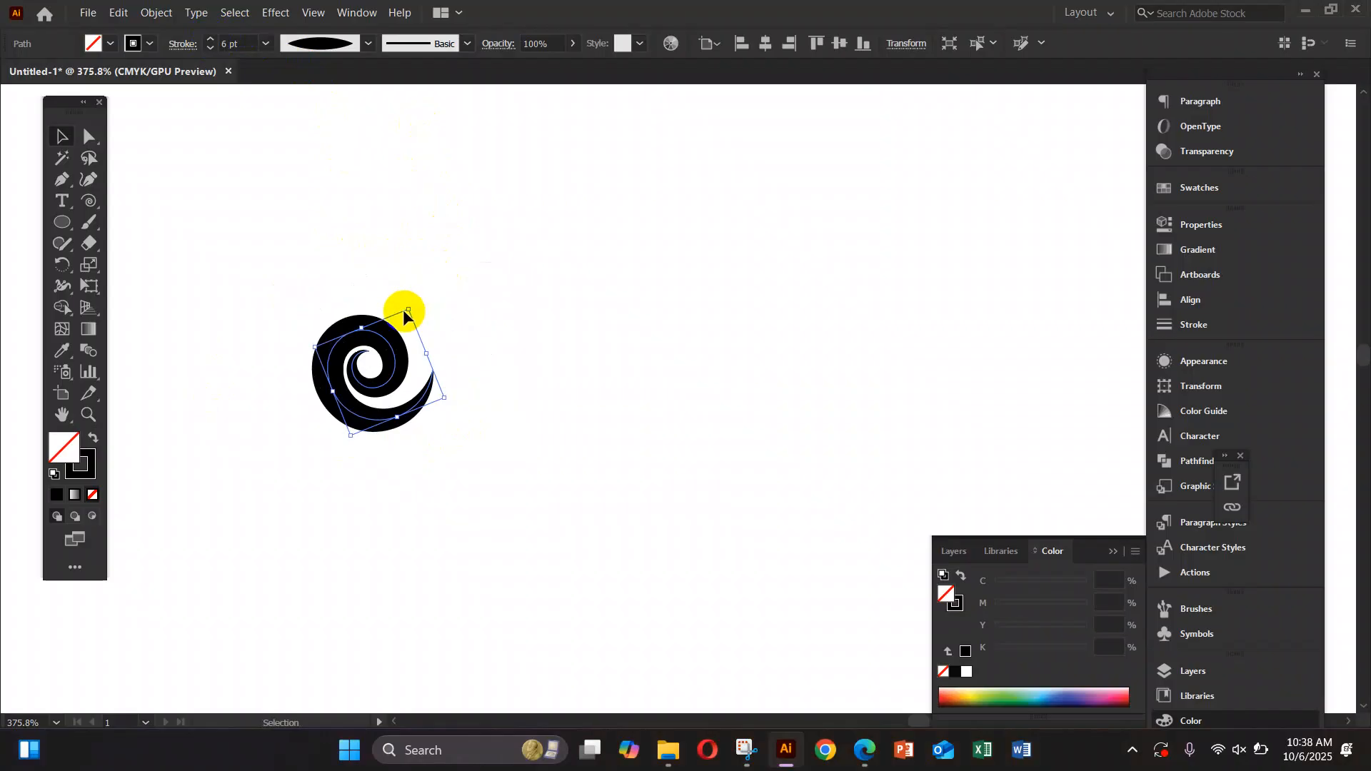
pyautogui.hotkey('ctrl', 'z')
# Draw a small upright ellipse with no fill and a 1 pt black stroke inside the curl's central opening.
pyautogui.click(140, 258)
pyautogui.click(62, 223)
pyautogui.moveTo(365, 289); pyautogui.dragTo(414, 349)
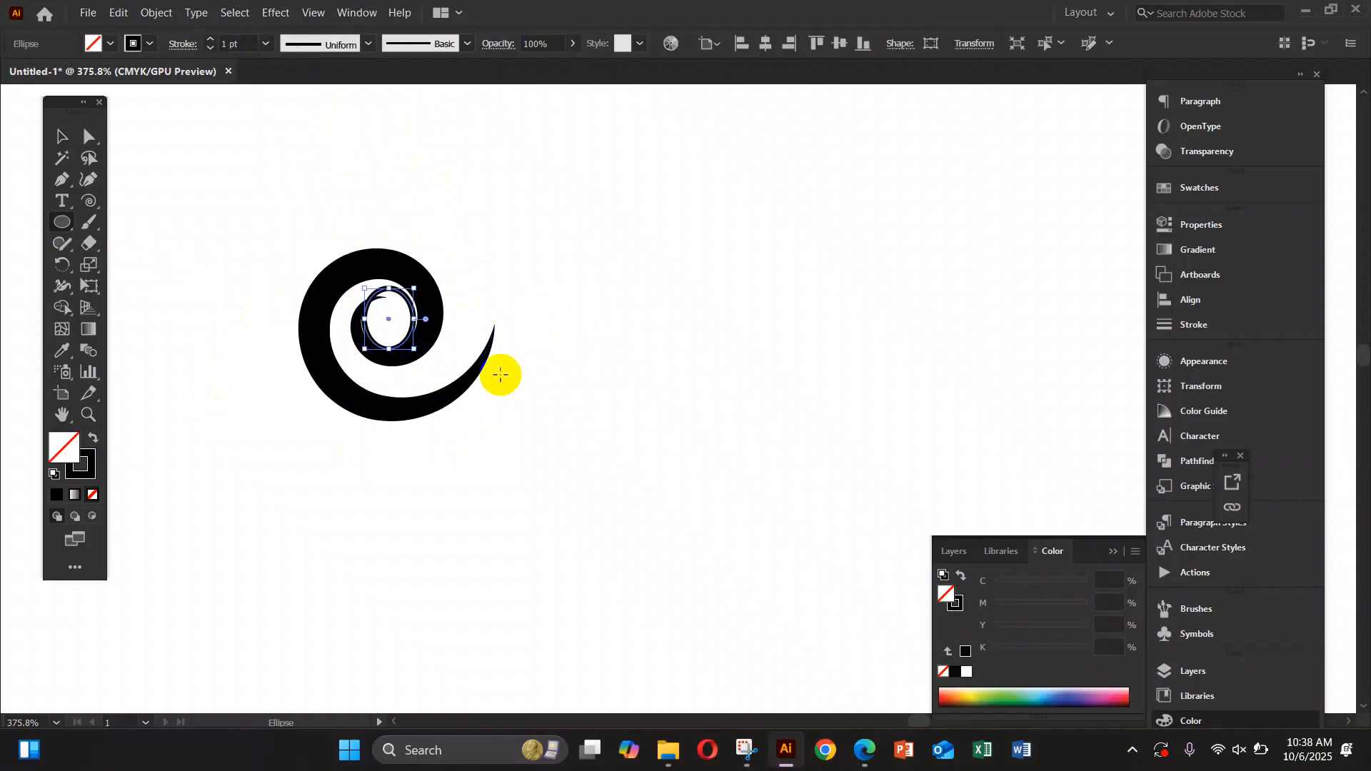
# Flatten the curl and ellipse together vertically to about half their height, and give the ellipse a black fill with no stroke.
pyautogui.click(62, 135)
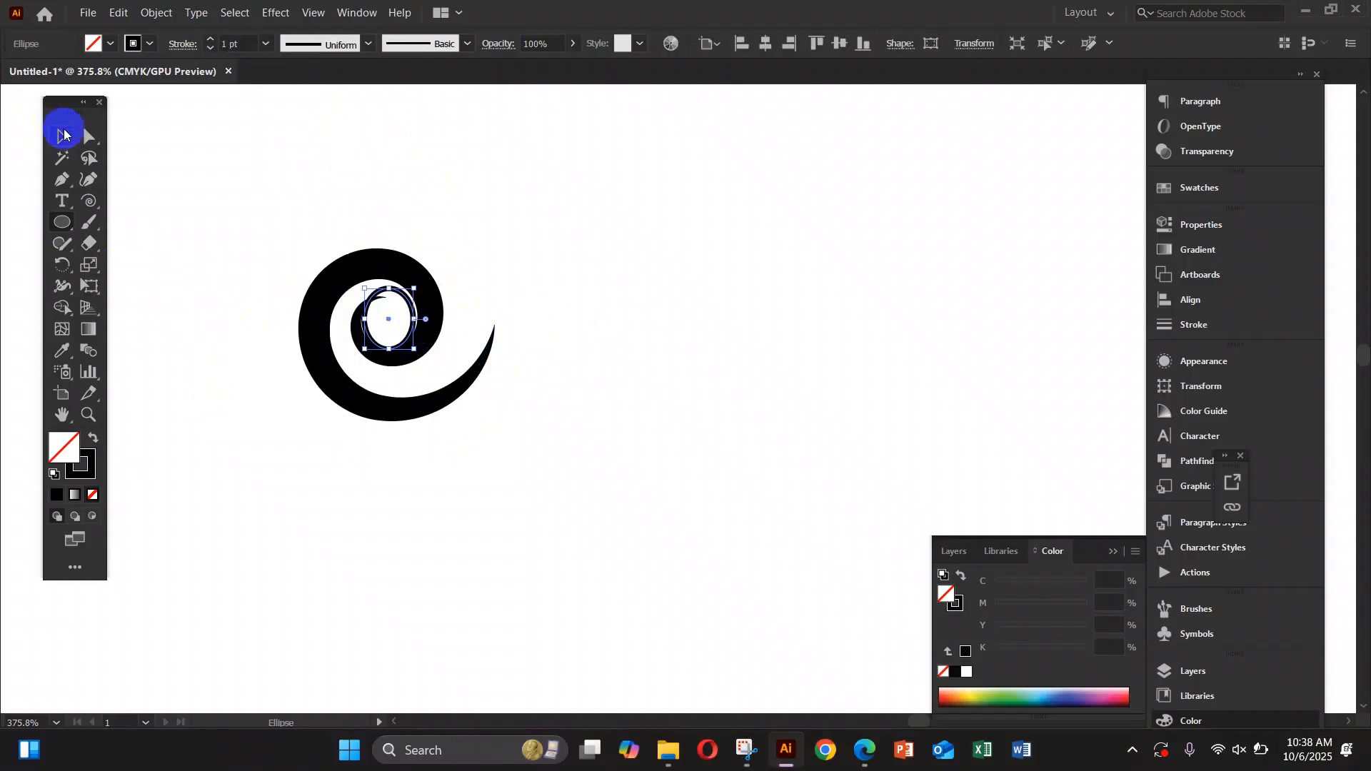
pyautogui.moveTo(203, 183); pyautogui.dragTo(513, 418)
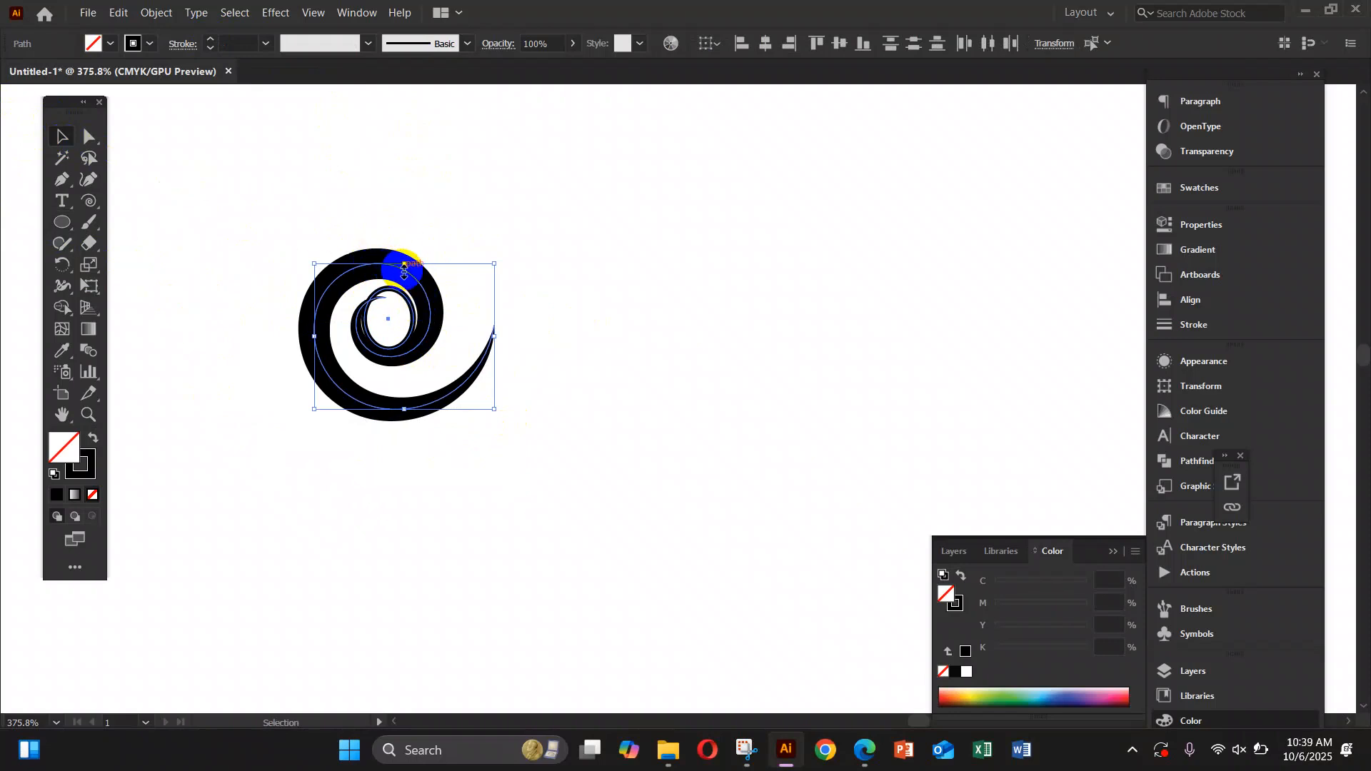
pyautogui.moveTo(404, 268); pyautogui.dragTo(404, 332)
pyautogui.click(441, 353)
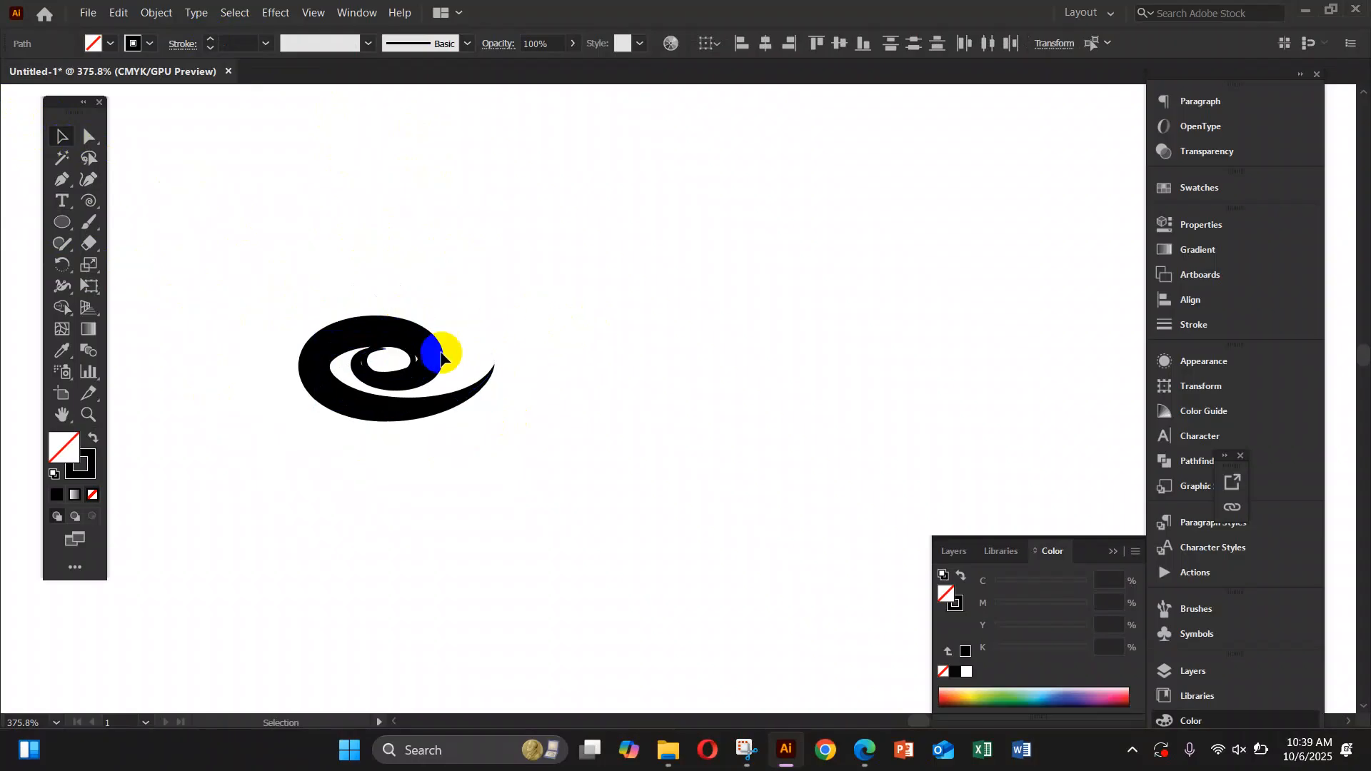
pyautogui.click(389, 360)
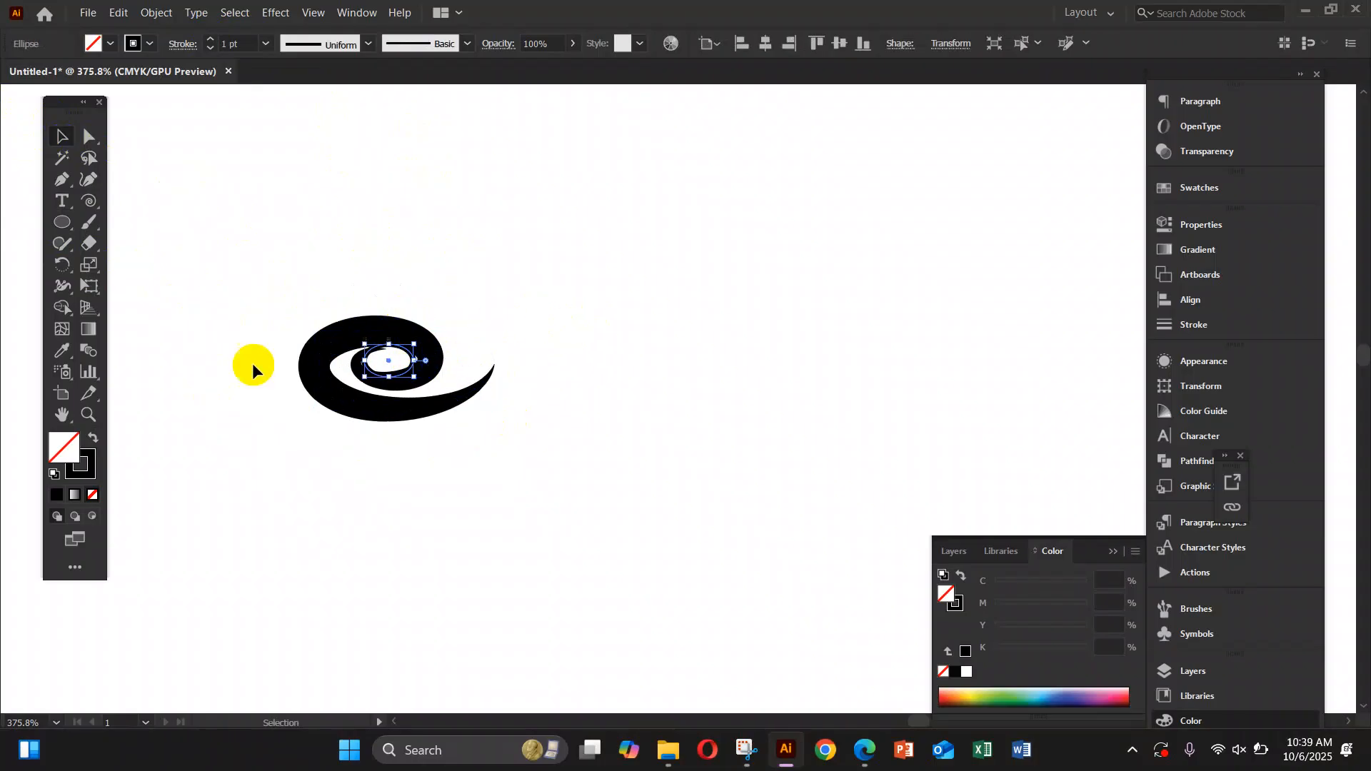
pyautogui.click(93, 436)
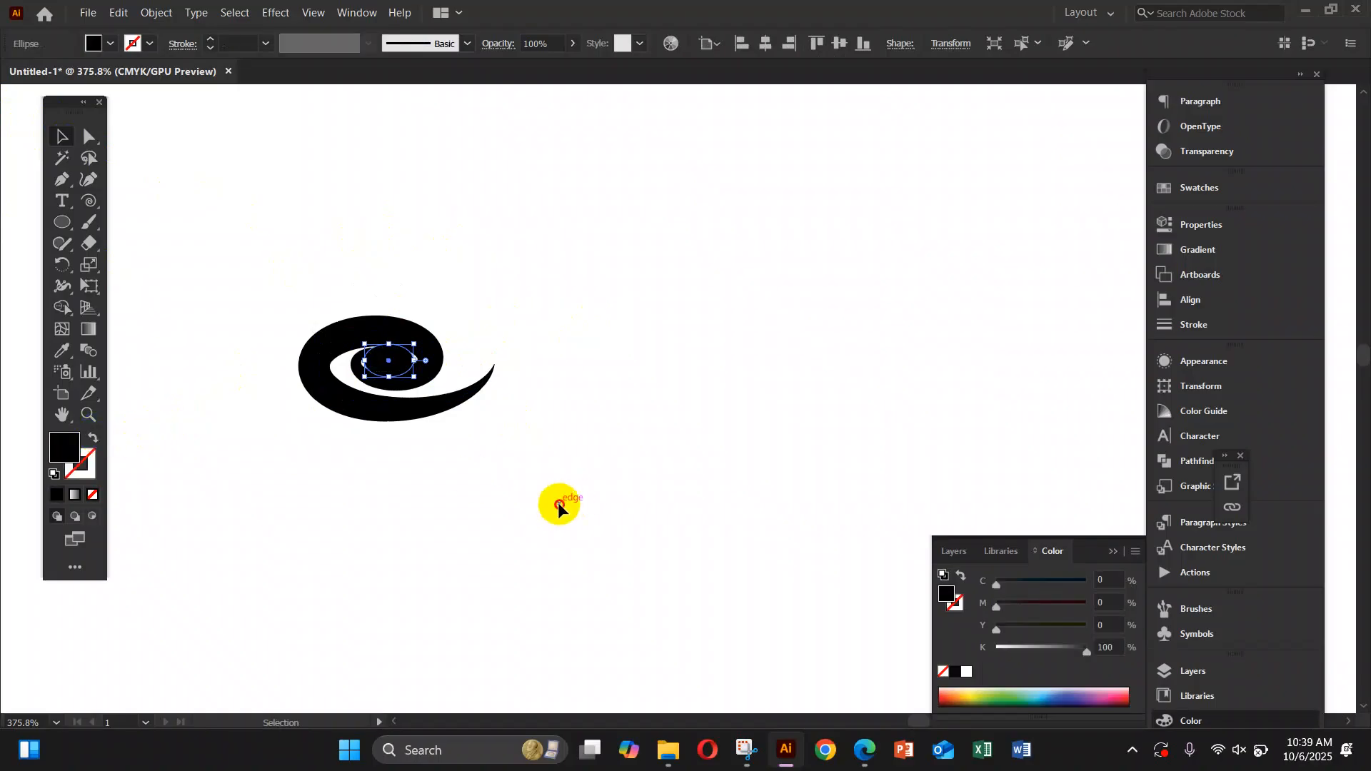